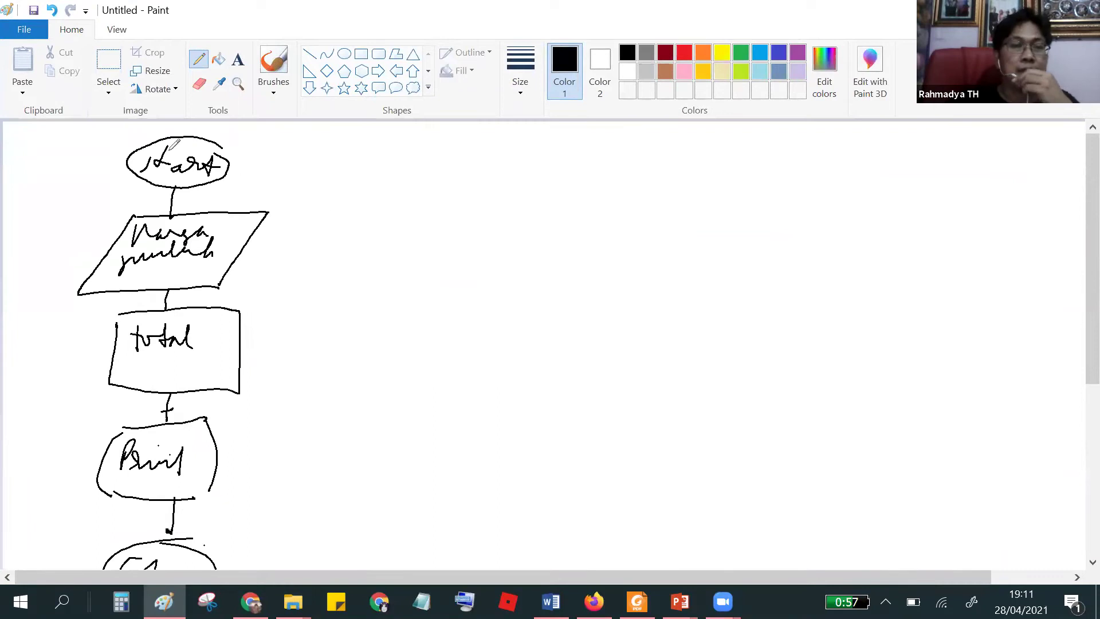
Step: Switch to the browser to view the flowchart symbol images and the sample high-level flowchart PDF, and return to Paint
scroll(194, 201, down, 3)
scroll(195, 212, up, 3)
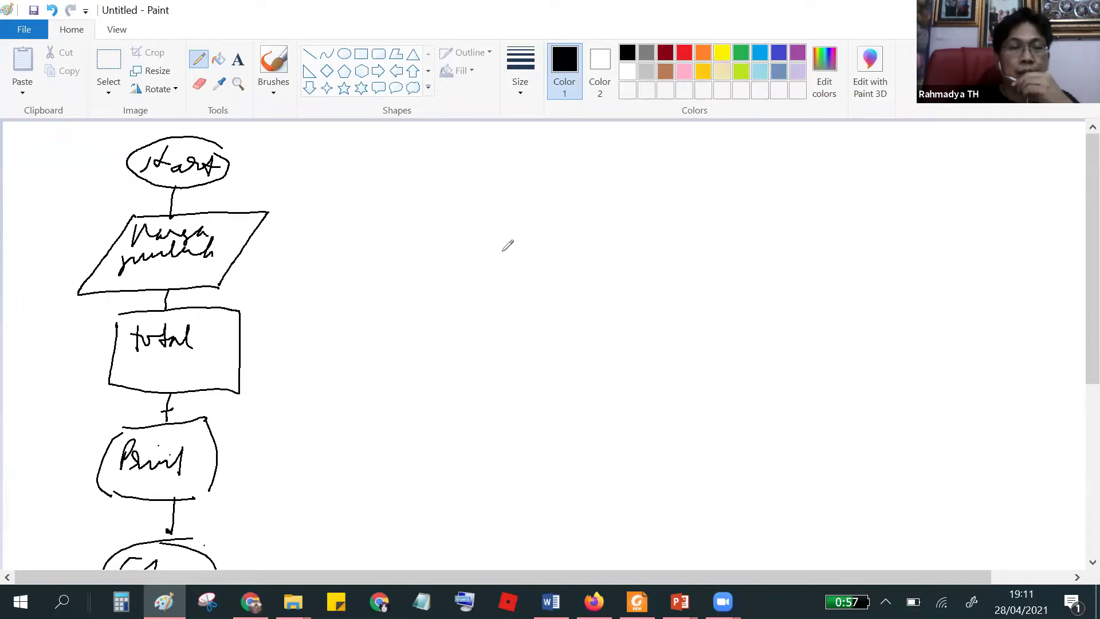
key(alt+Tab)
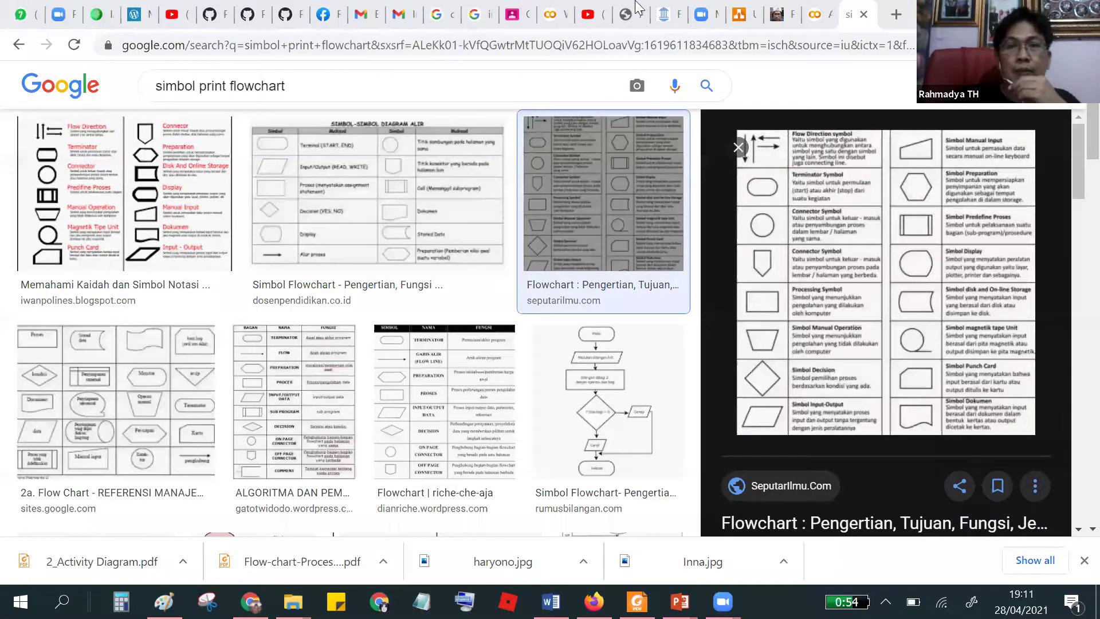
click(660, 14)
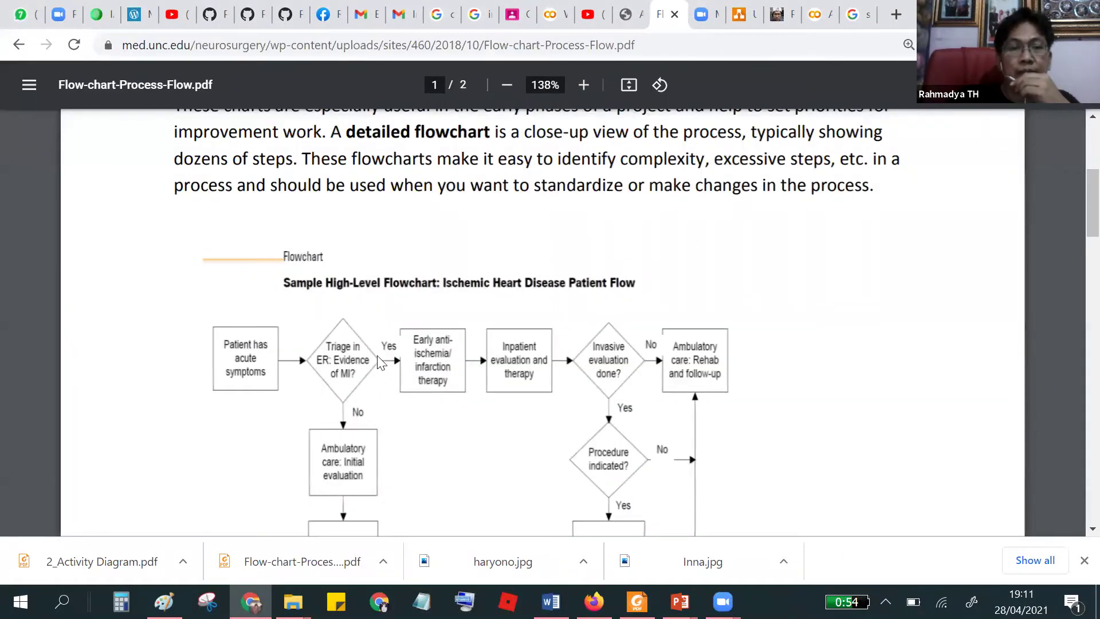
key(alt+Tab)
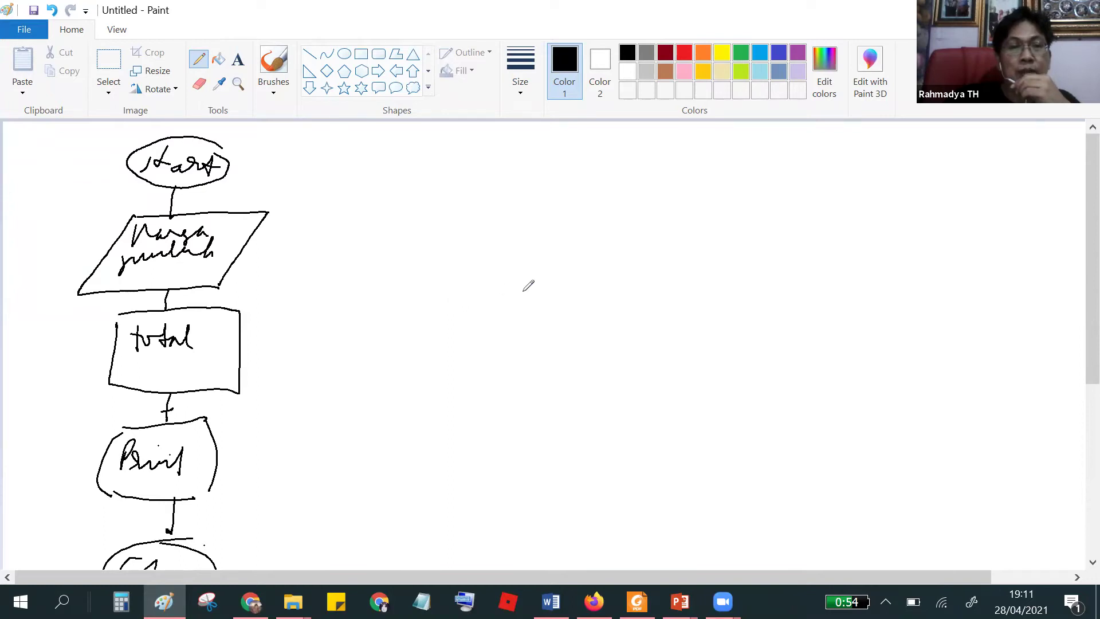
Step: Copy the start, harga/jumlah and total symbols of the flowchart beside the original and enlarge the canvas
click(108, 60)
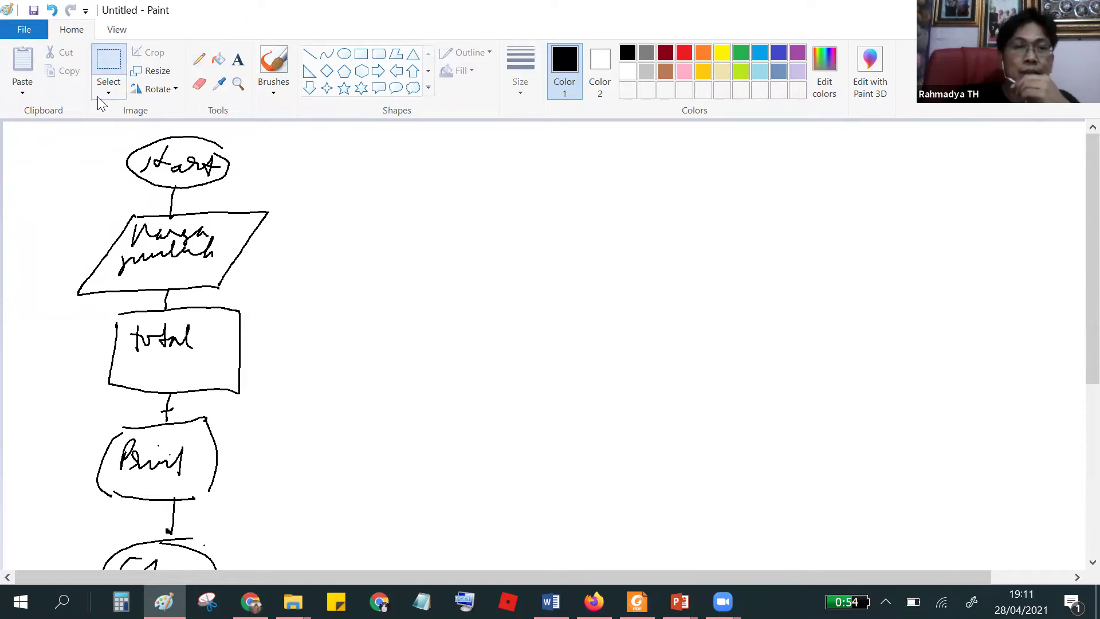
drag(307, 403, 307, 404)
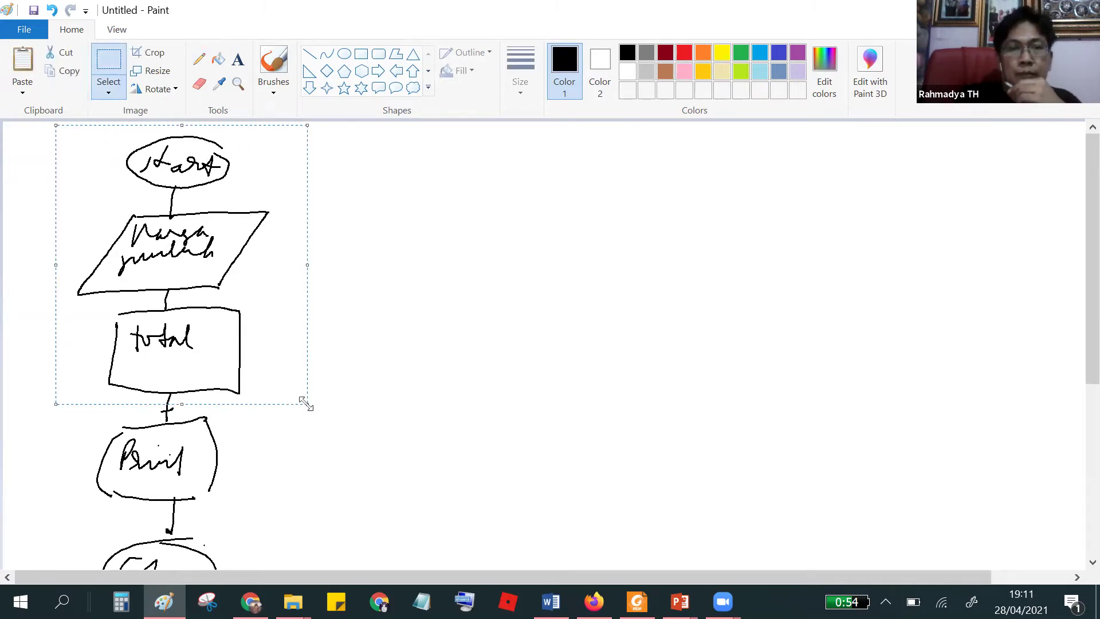
key(ctrl+v)
drag(134, 251, 478, 262)
scroll(661, 325, down, 1)
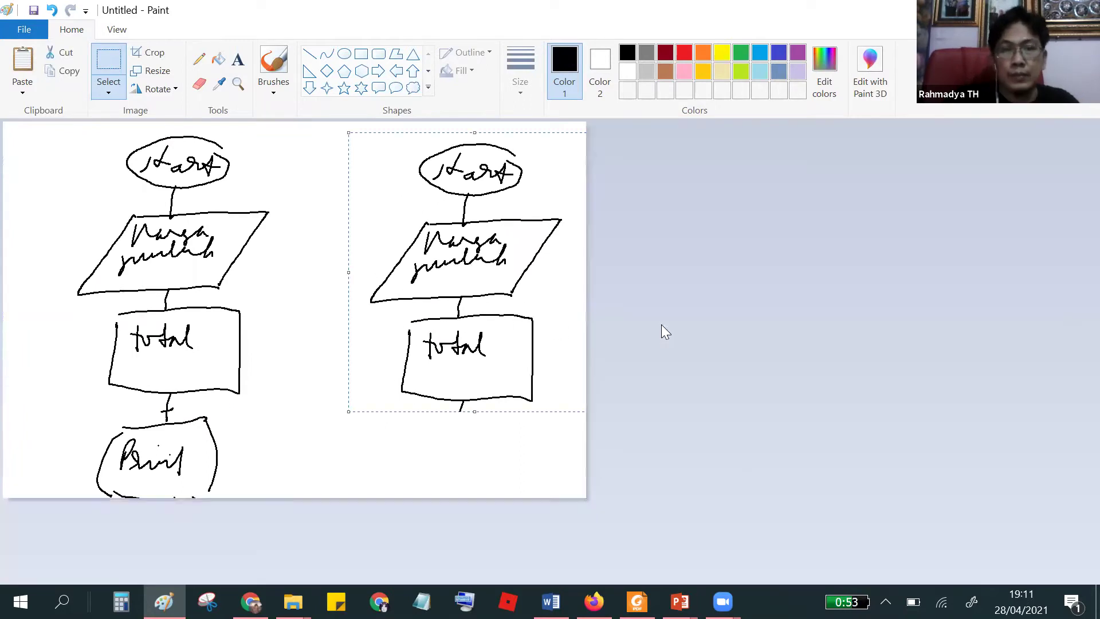
drag(587, 499, 625, 550)
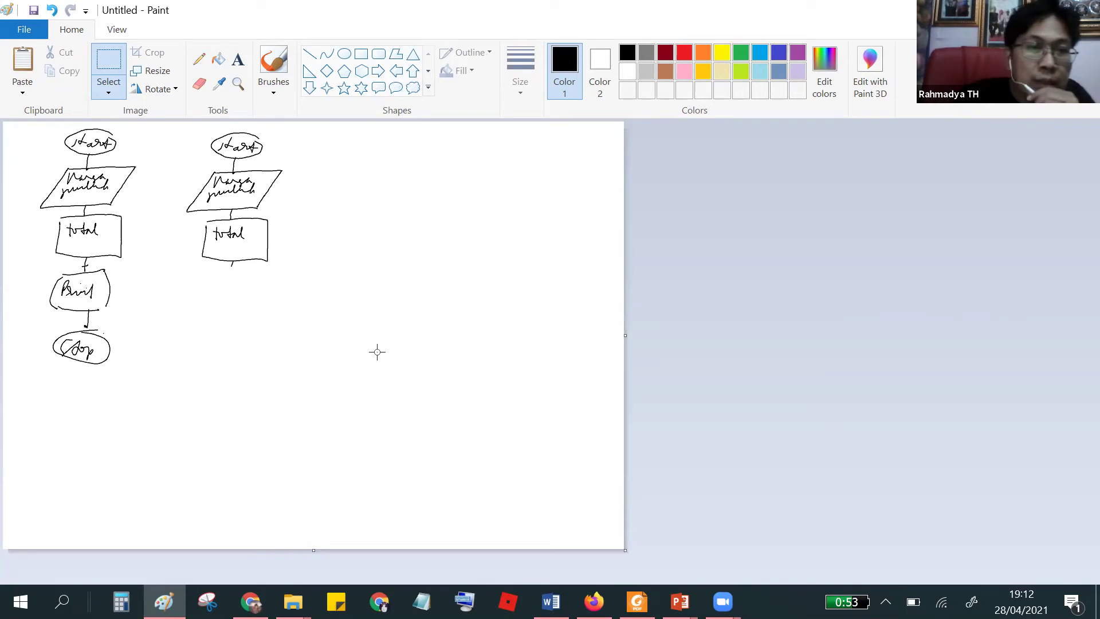
Step: Draw a freehand connector and a decision diamond with the pencil beneath the copied total box
drag(233, 265, 208, 308)
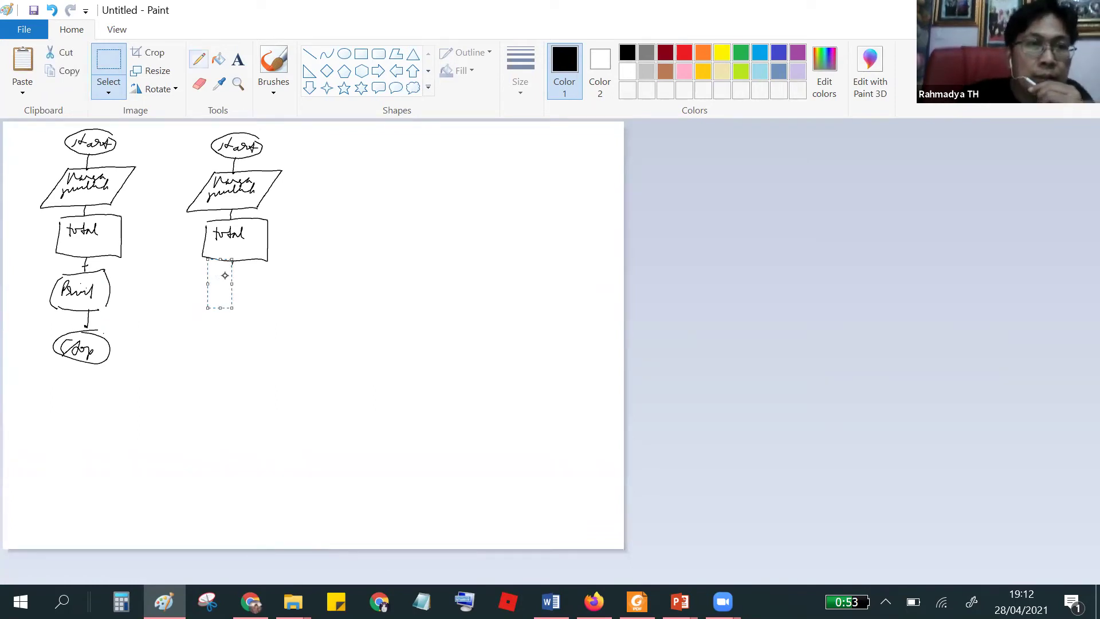
click(201, 59)
mouse_move(234, 264)
mouse_down()
mouse_move(236, 295)
mouse_move(193, 321)
mouse_move(283, 334)
mouse_move(238, 378)
mouse_up()
mouse_move(204, 313)
mouse_down()
mouse_move(187, 323)
mouse_move(239, 371)
mouse_up()
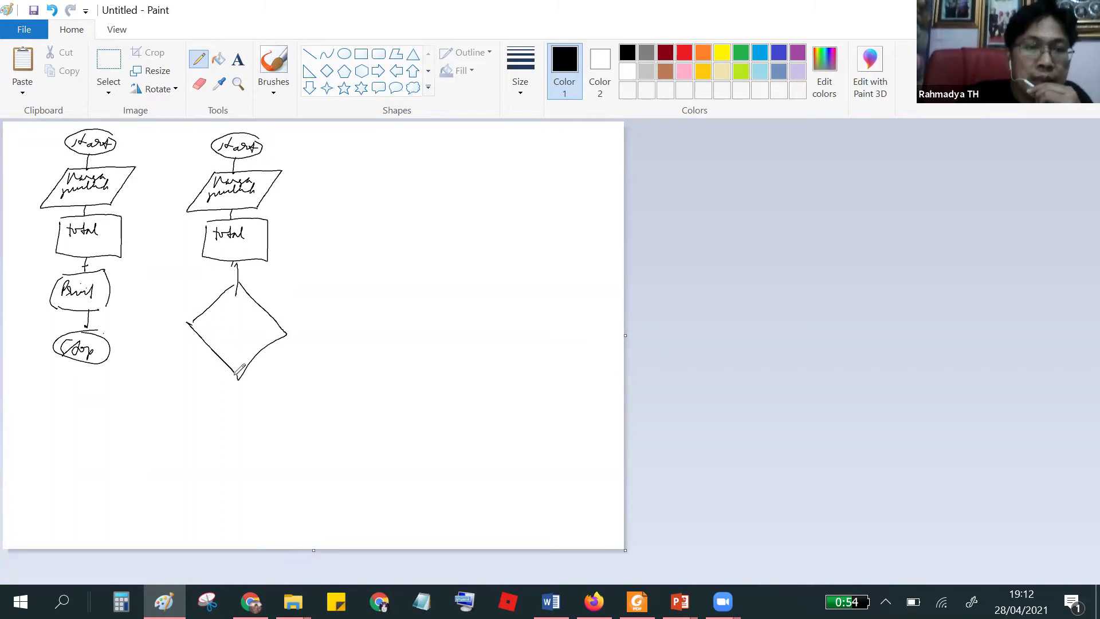
Step: Write the total > 1 jt condition in the diamond and draw a Y branch leading to a process box
mouse_move(217, 307)
mouse_down()
mouse_move(251, 321)
mouse_move(229, 326)
mouse_move(224, 350)
mouse_up()
mouse_move(237, 334)
mouse_down()
mouse_move(235, 346)
mouse_move(392, 319)
mouse_move(399, 351)
mouse_move(415, 348)
mouse_move(486, 432)
mouse_up()
click(253, 326)
click(252, 338)
Step: Write the total-minus-discount formula in the process box and add a box above it for the 15% discount calculation
mouse_move(340, 370)
mouse_down()
mouse_move(468, 418)
mouse_move(366, 395)
mouse_move(396, 389)
mouse_up()
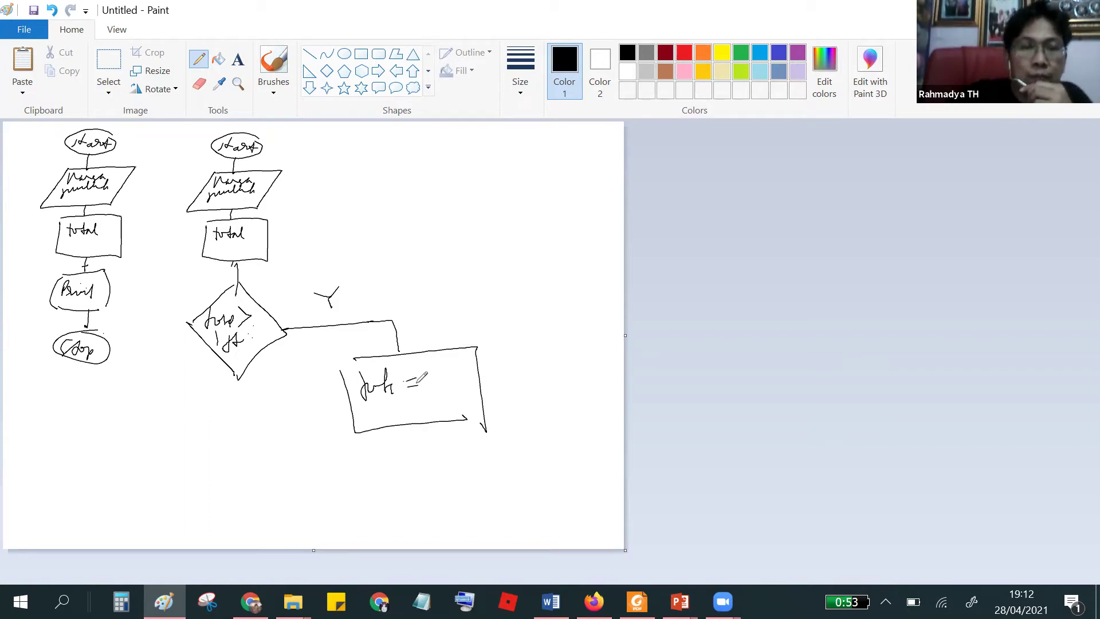
ctrl+scroll(413, 396, up, 1)
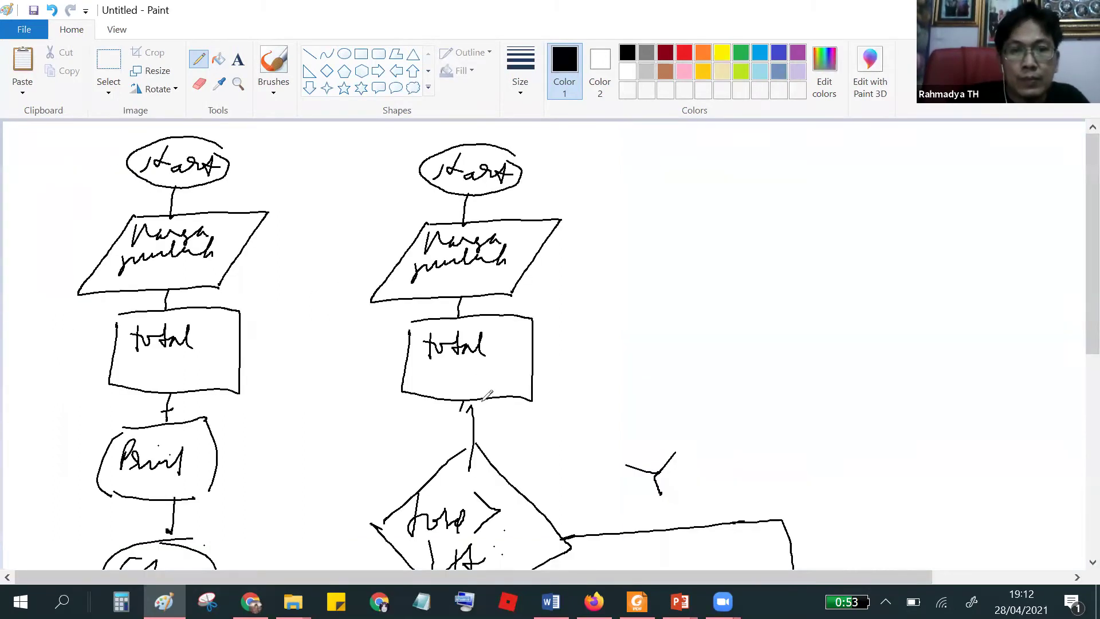
scroll(567, 390, down, 4)
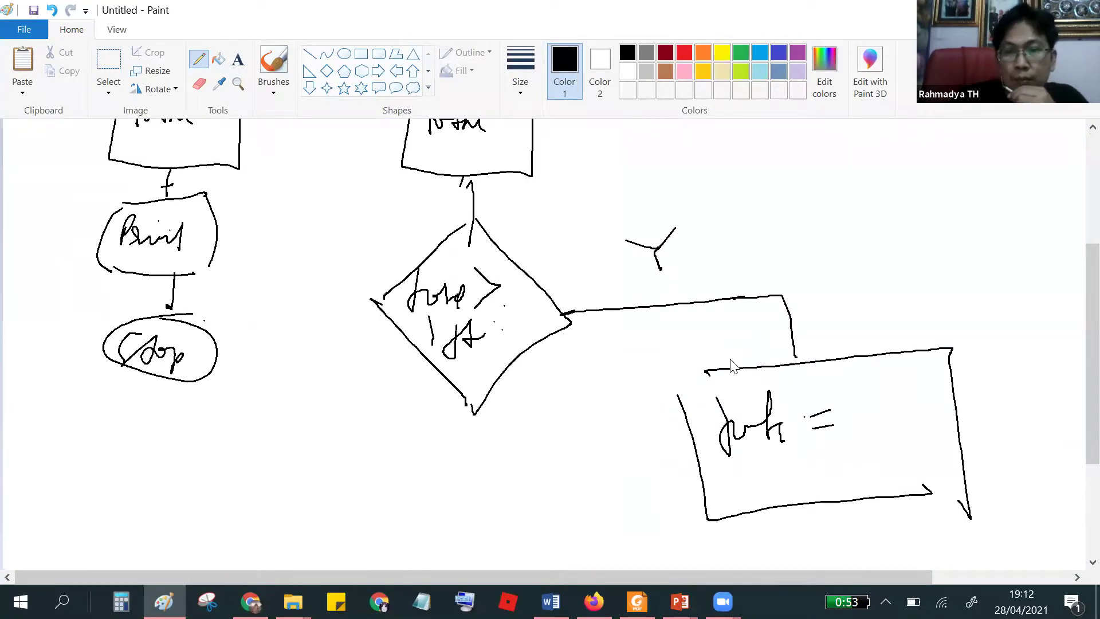
scroll(730, 365, right, 3)
drag(692, 386, 695, 422)
drag(685, 406, 775, 400)
mouse_move(693, 437)
mouse_down()
mouse_move(686, 458)
mouse_move(729, 442)
mouse_move(757, 459)
mouse_up()
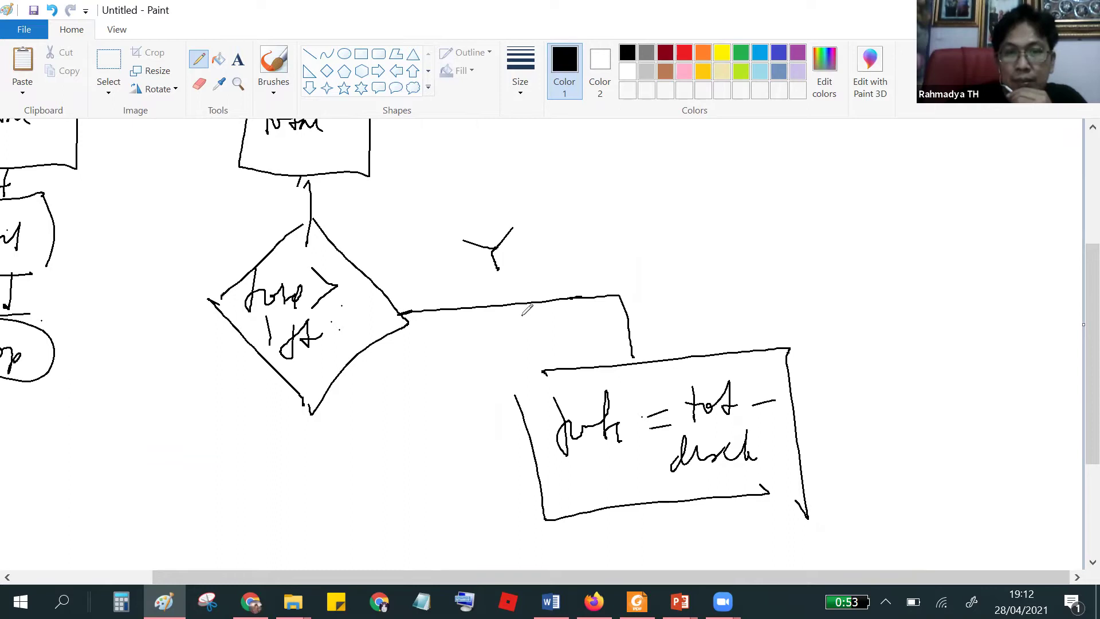
mouse_move(522, 314)
mouse_down()
mouse_move(749, 308)
mouse_move(723, 355)
mouse_move(544, 358)
mouse_move(543, 317)
mouse_move(584, 343)
mouse_move(592, 328)
mouse_move(765, 323)
mouse_up()
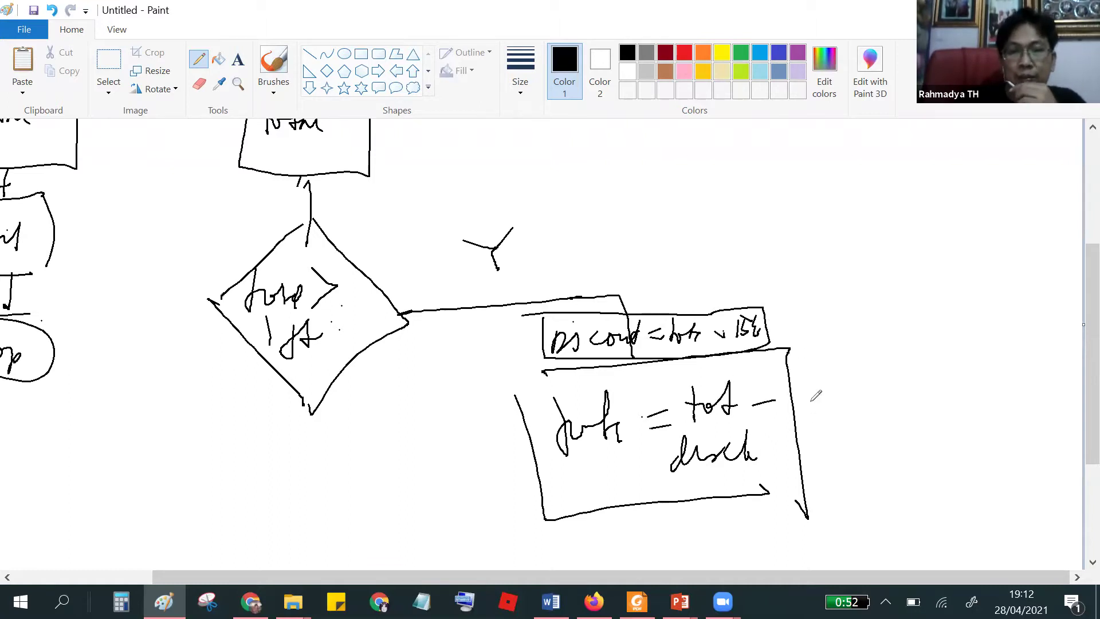
Step: Draw a Print symbol connected below the process box and link the diamond's lower corner to it
scroll(816, 396, down, 3)
mouse_move(641, 315)
mouse_down()
mouse_move(646, 401)
mouse_move(562, 432)
mouse_move(616, 508)
mouse_move(694, 510)
mouse_up()
mouse_move(708, 398)
mouse_down()
mouse_move(702, 510)
mouse_move(593, 408)
mouse_move(570, 494)
mouse_up()
mouse_move(597, 428)
mouse_down()
mouse_move(608, 446)
mouse_move(681, 436)
mouse_up()
mouse_move(309, 223)
mouse_down()
mouse_move(330, 418)
mouse_move(635, 394)
mouse_move(641, 380)
mouse_up()
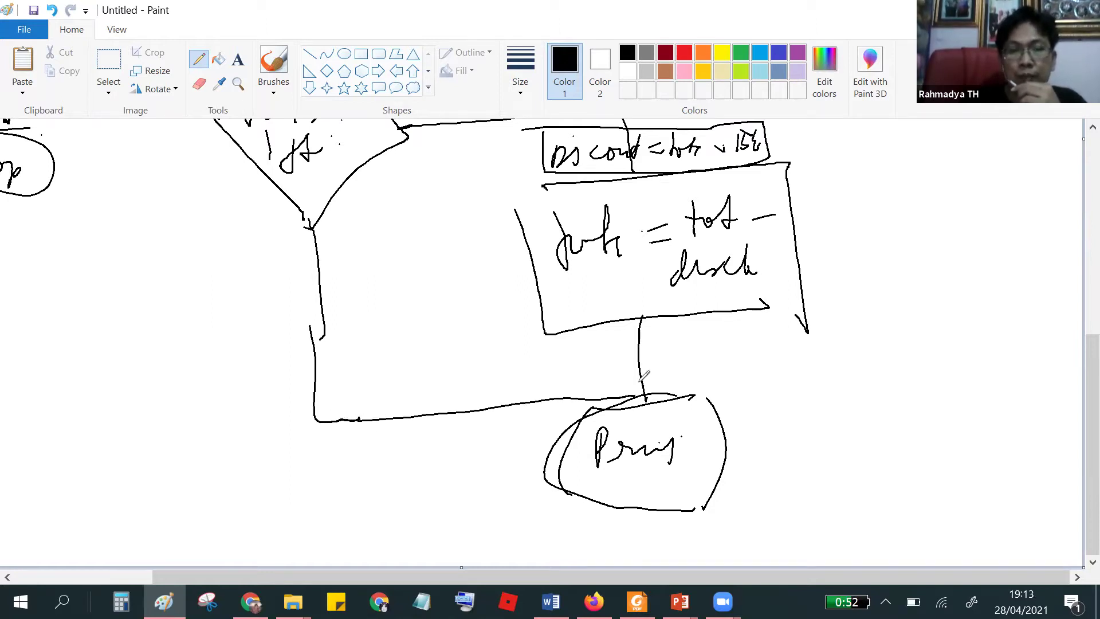
Step: Enlarge the canvas and draw a connector from the second flowchart's Print symbol down to a Stop terminator
scroll(870, 441, down, 3)
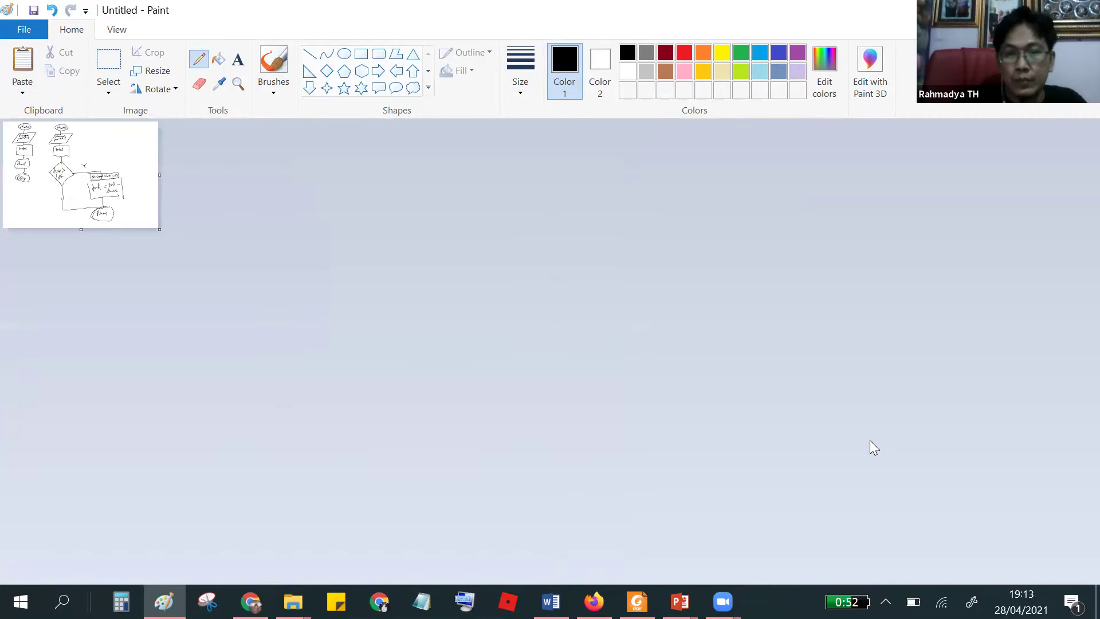
scroll(239, 367, up, 1)
drag(314, 332, 339, 398)
scroll(184, 344, up, 2)
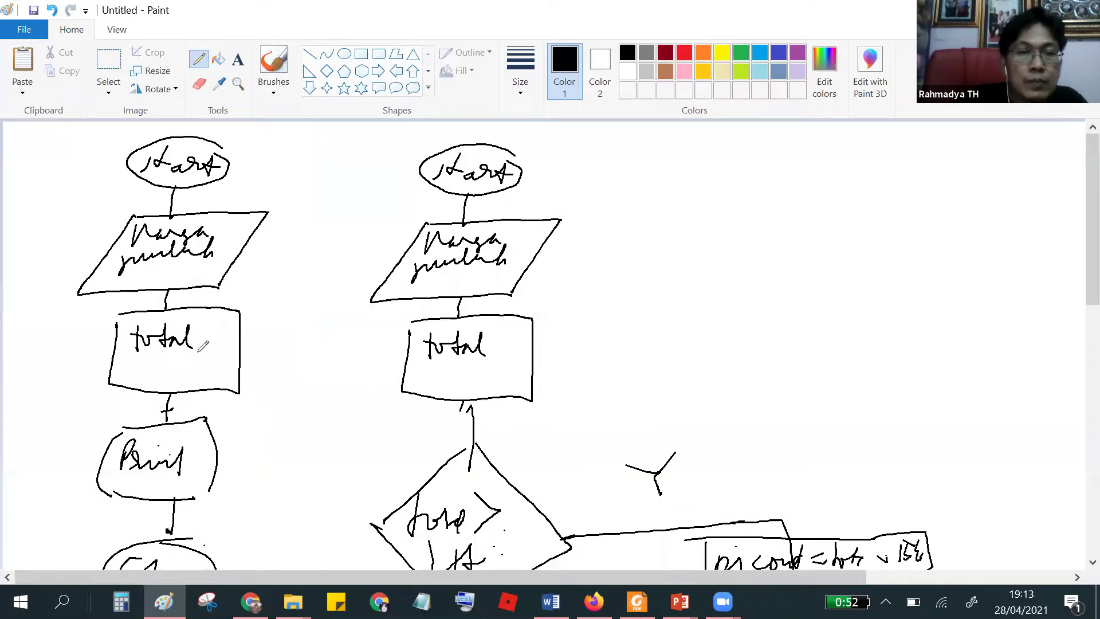
scroll(401, 349, down, 10)
drag(805, 267, 806, 331)
mouse_move(768, 357)
mouse_down()
mouse_move(742, 378)
mouse_move(768, 395)
mouse_up()
mouse_move(777, 352)
mouse_down()
mouse_move(759, 401)
mouse_move(807, 381)
mouse_up()
mouse_move(856, 334)
mouse_down()
mouse_move(827, 410)
mouse_move(831, 349)
mouse_up()
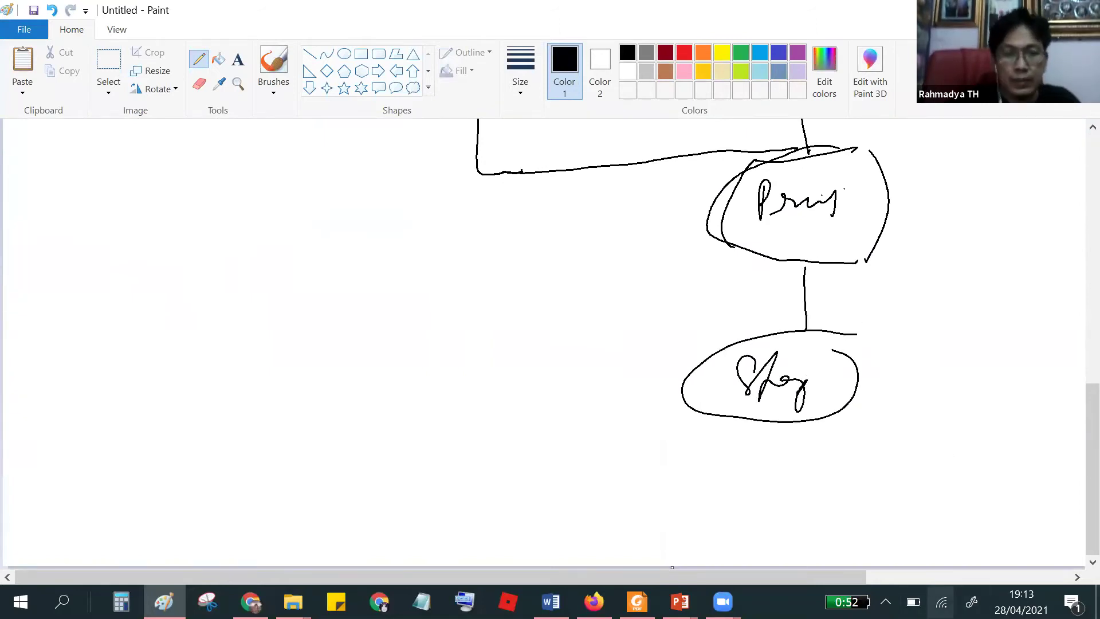
scroll(916, 400, down, 3)
scroll(325, 345, up, 1)
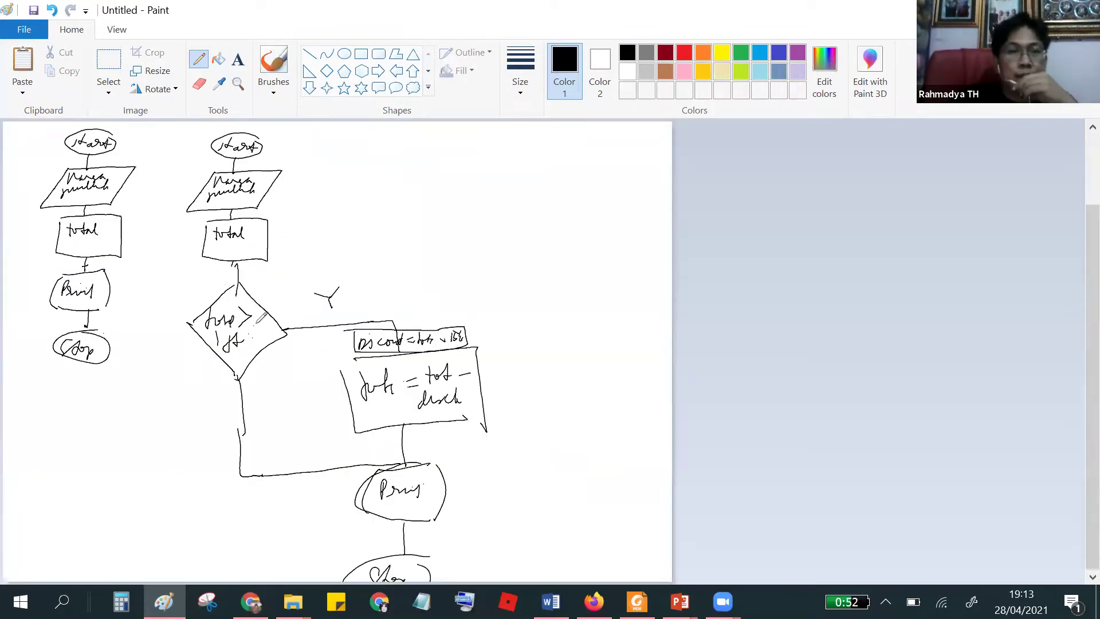
scroll(261, 317, down, 3)
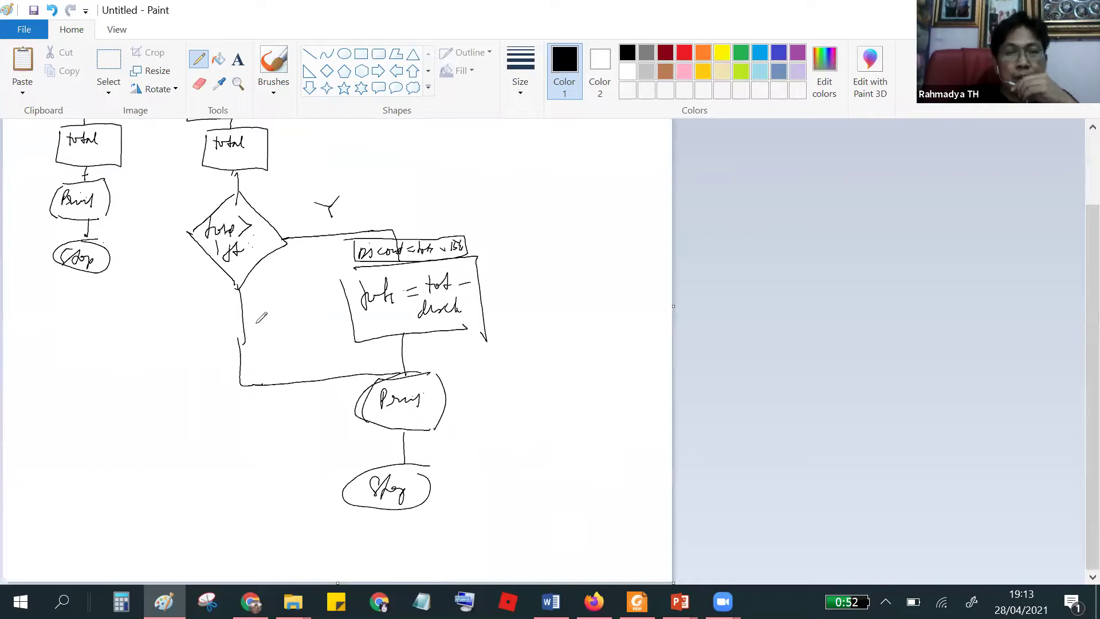
scroll(377, 305, up, 3)
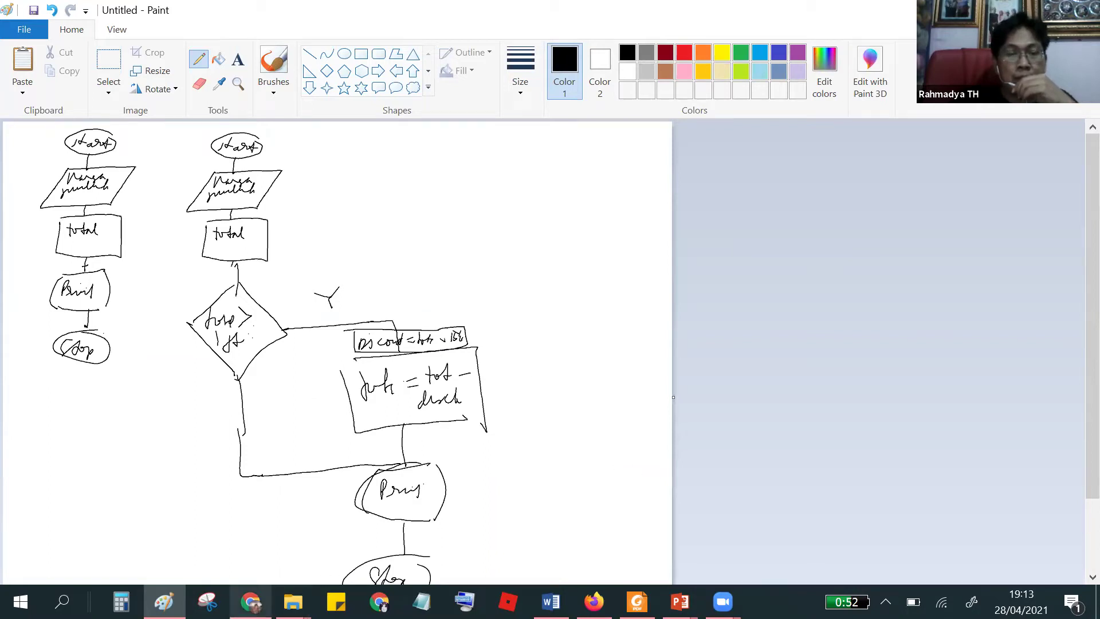
Step: Switch to the browser and open draw.io in place of the flowchart symbol image search
mouse_move(250, 601)
click(251, 522)
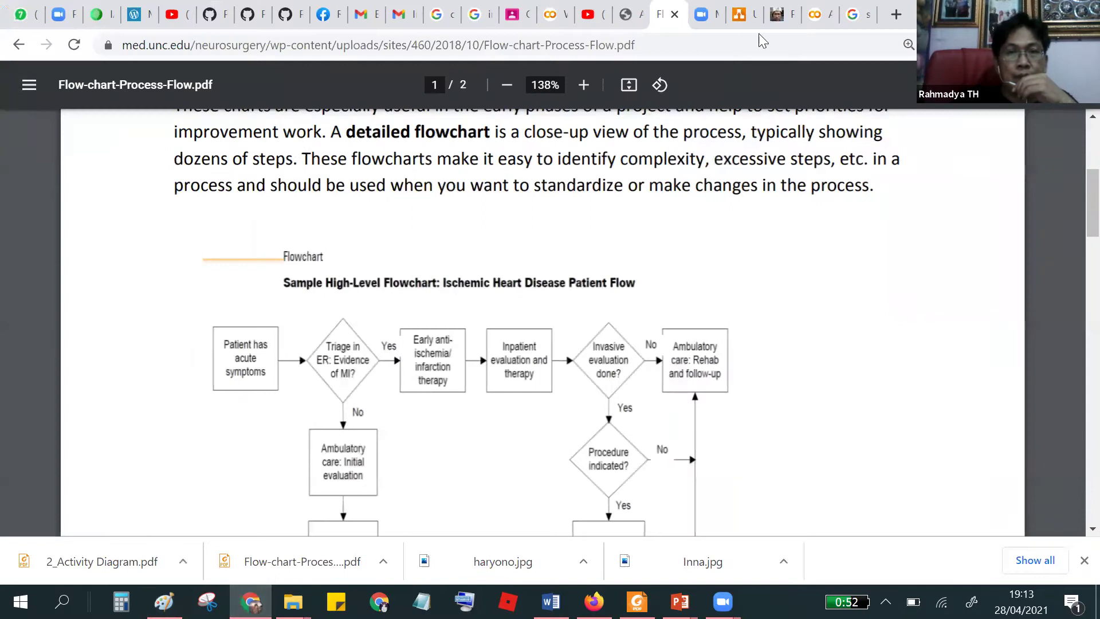
key(ctrl+9)
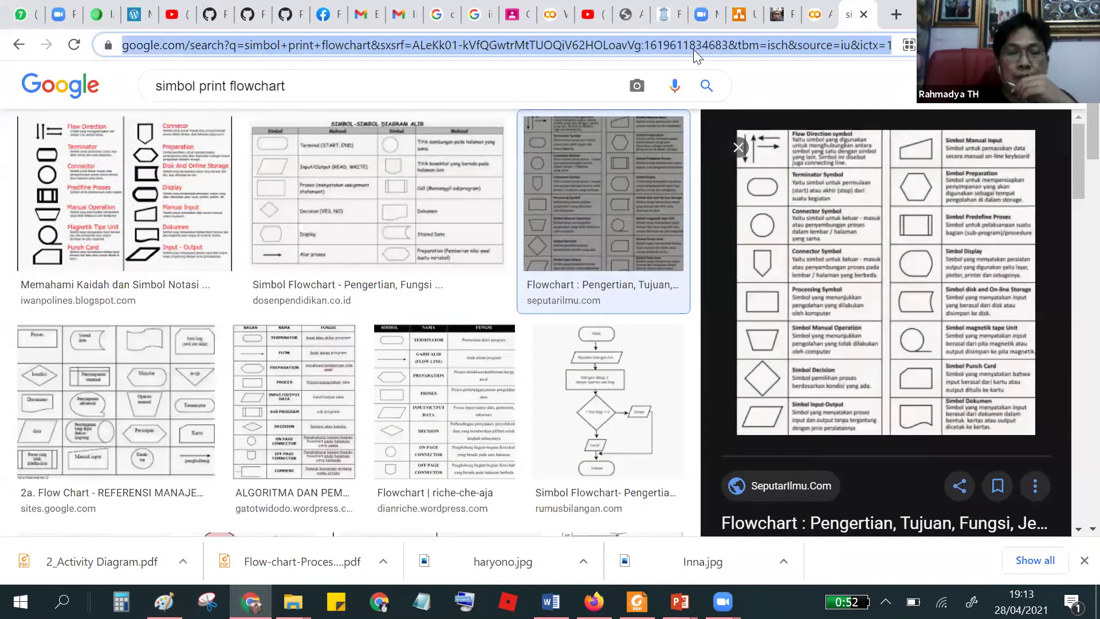
click(693, 49)
text(draw.)
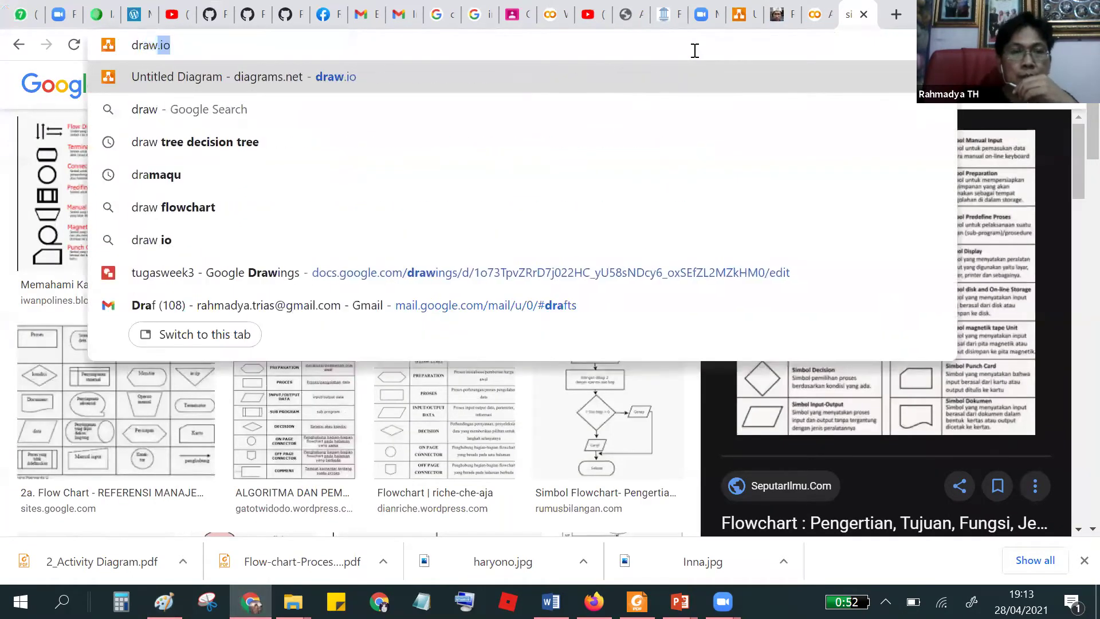
key(Return)
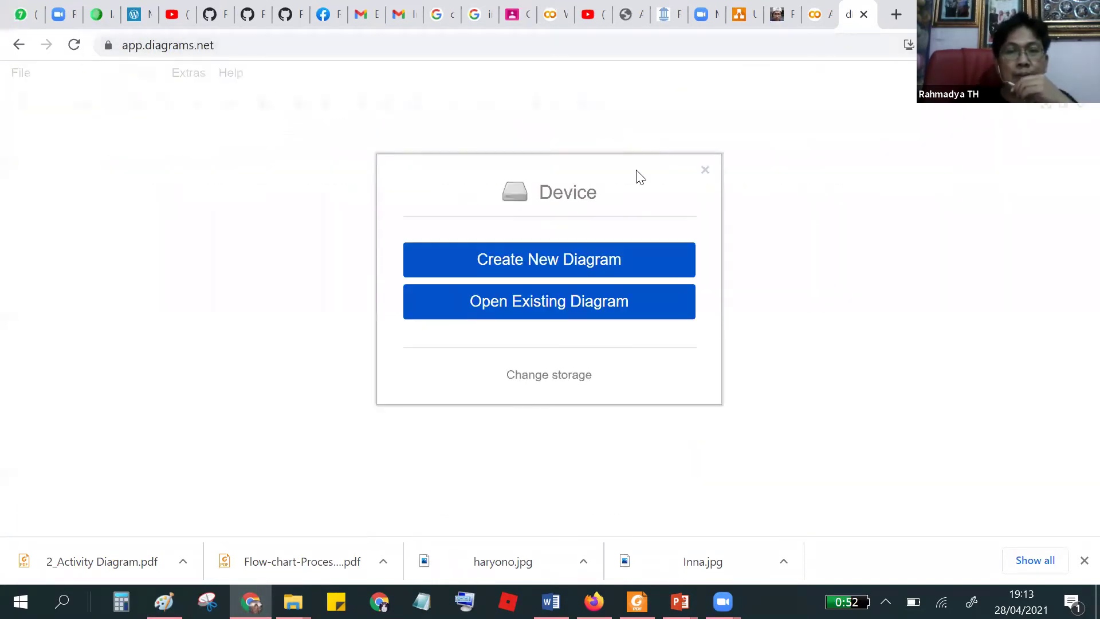
Step: Create a new blank diagram and save it in Documents as latihanFlowchart
click(543, 262)
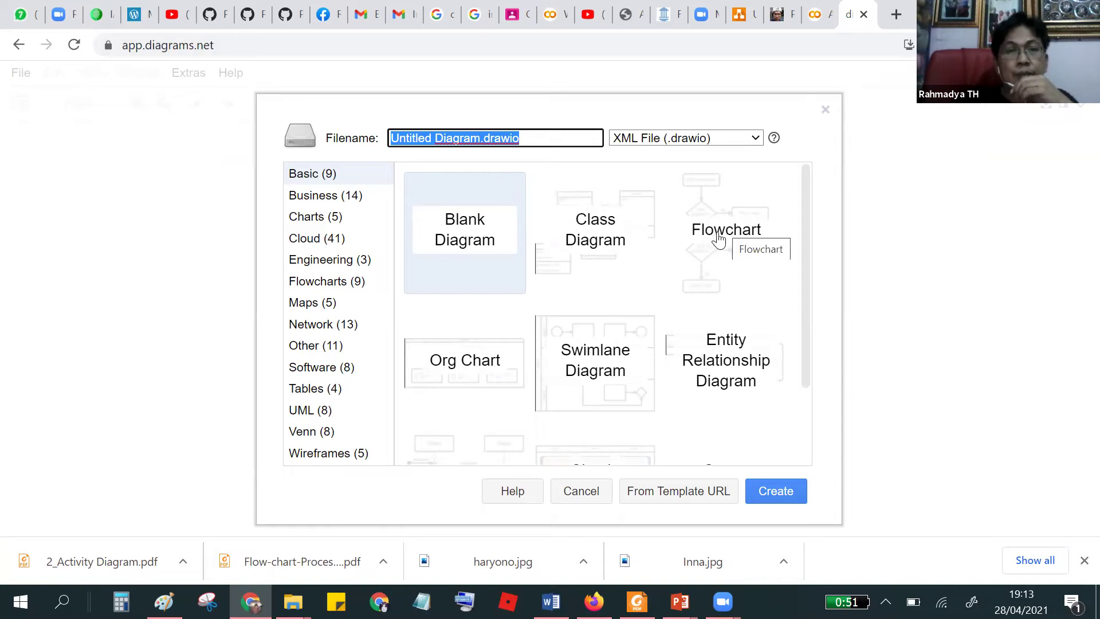
click(482, 230)
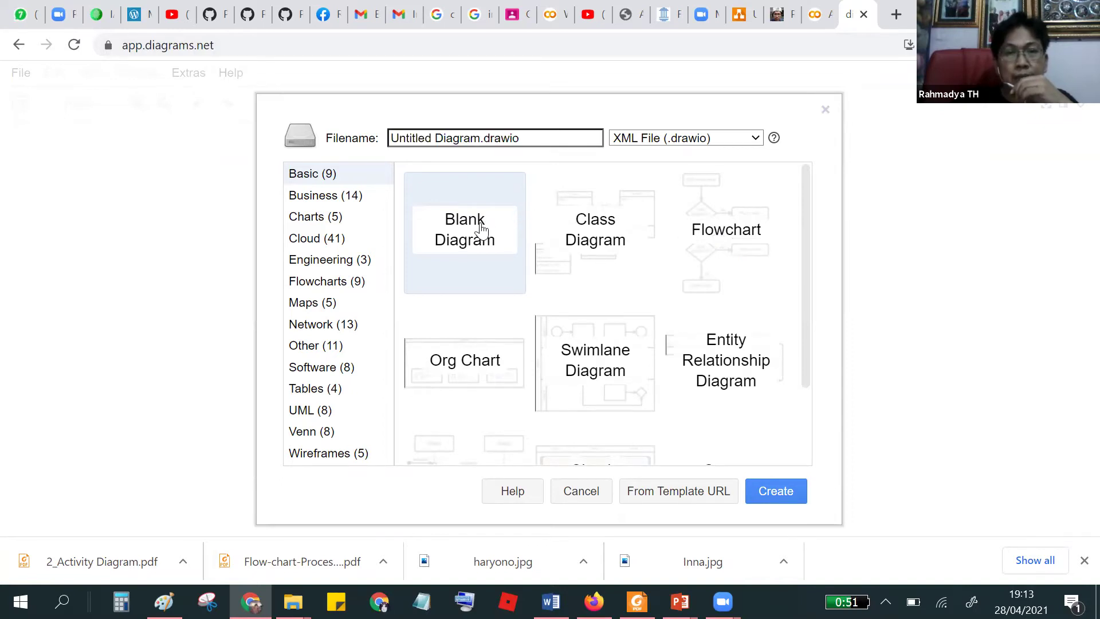
click(779, 490)
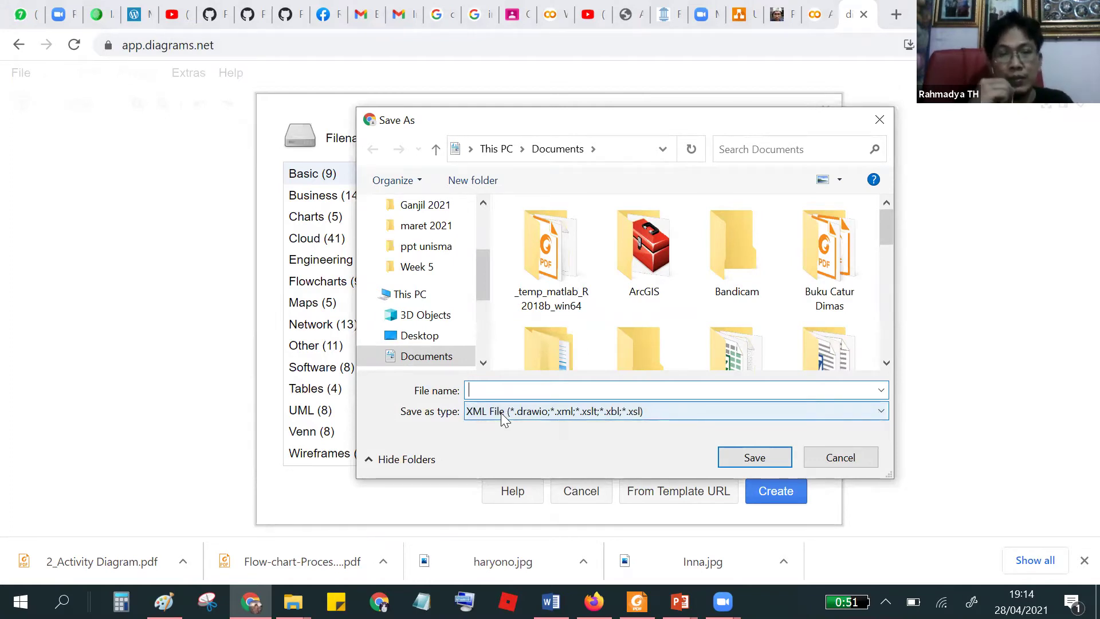
text(latihan)
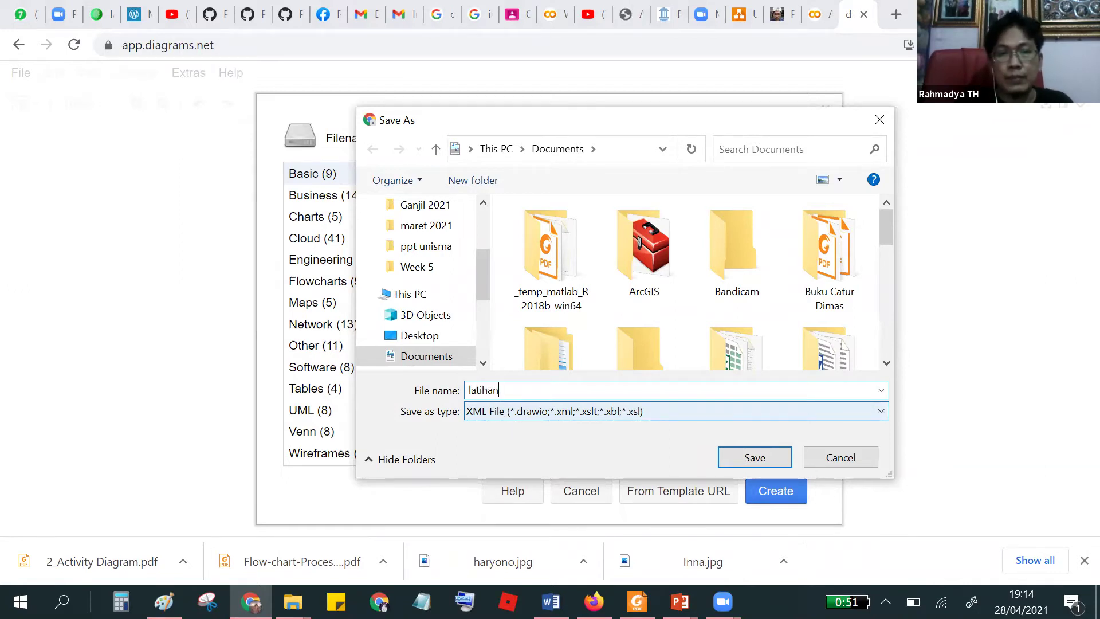
text(Flowchart)
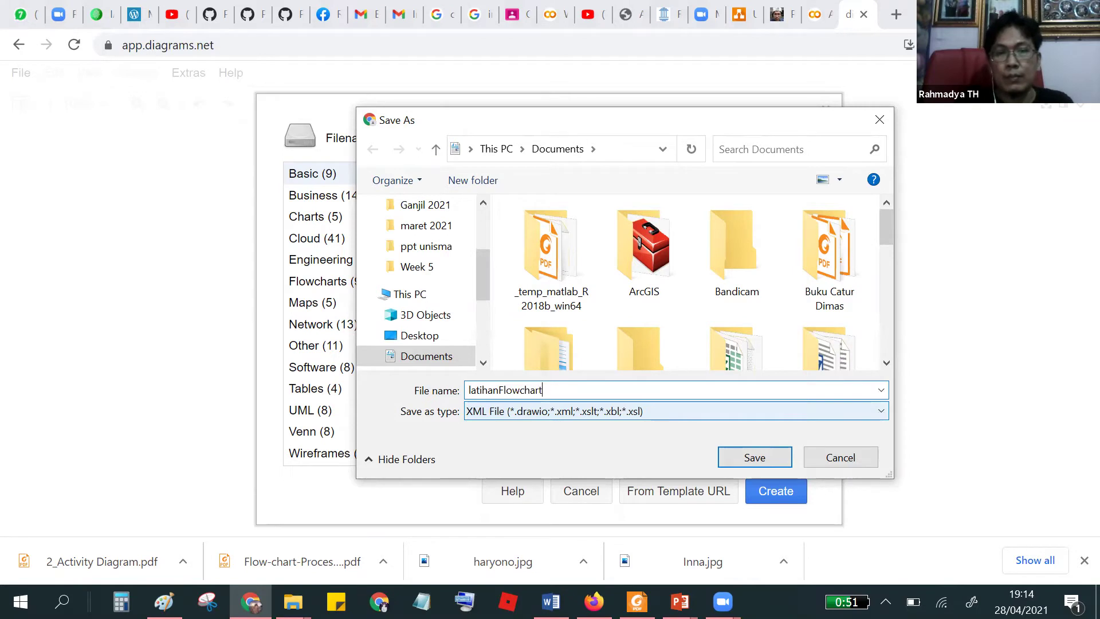
key(Return)
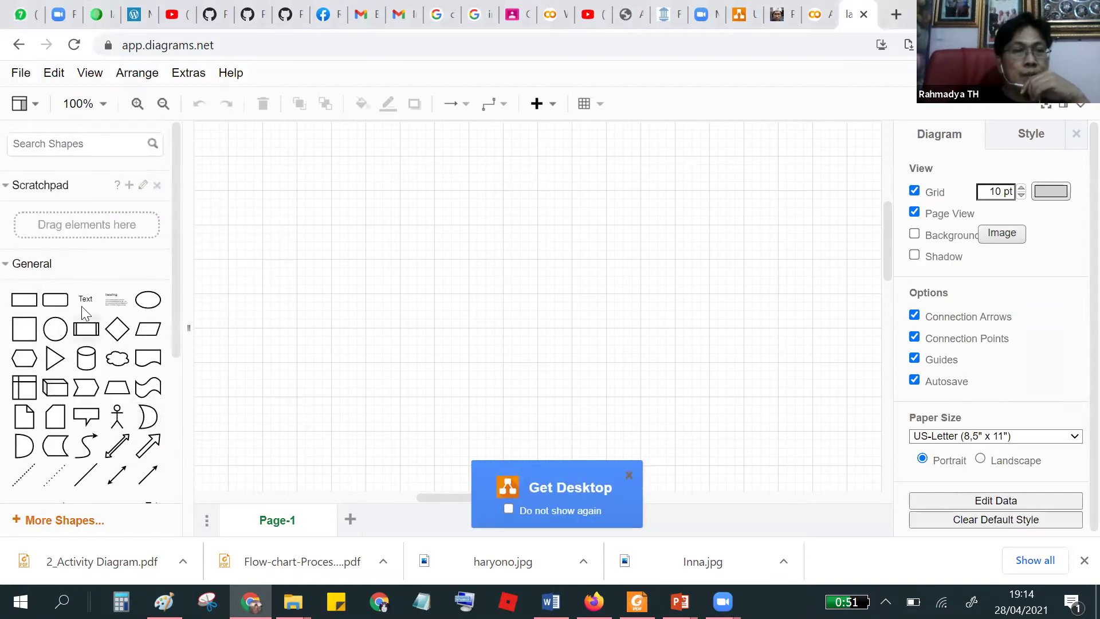
Step: Place a flowchart ellipse labelled Start near the top of the page and add a data parallelogram below it
scroll(36, 254, down, 4)
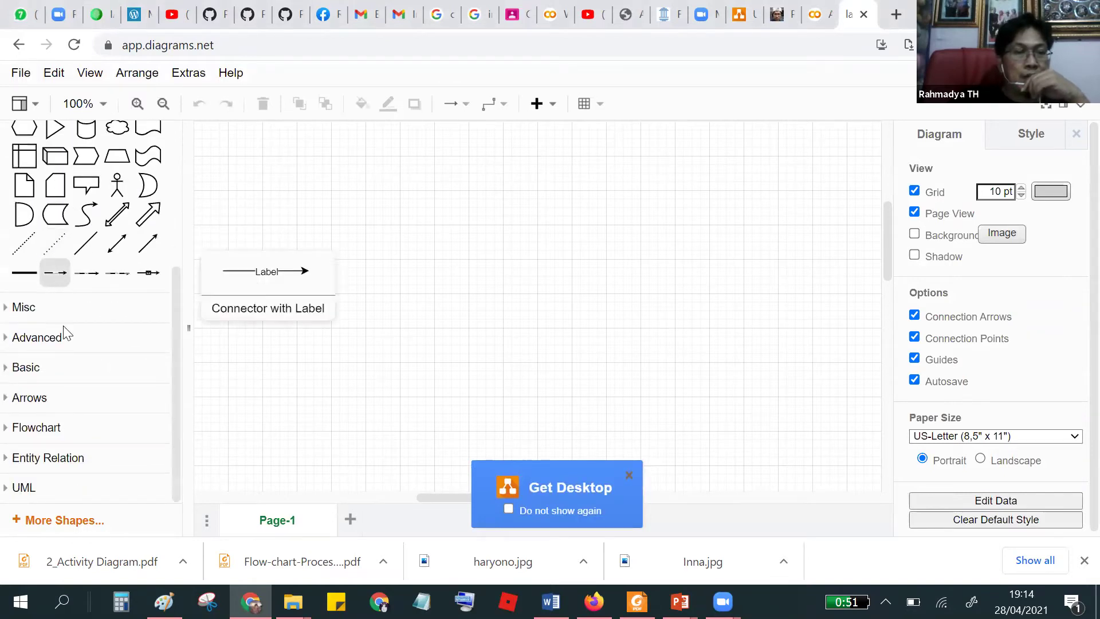
click(10, 430)
scroll(100, 404, down, 4)
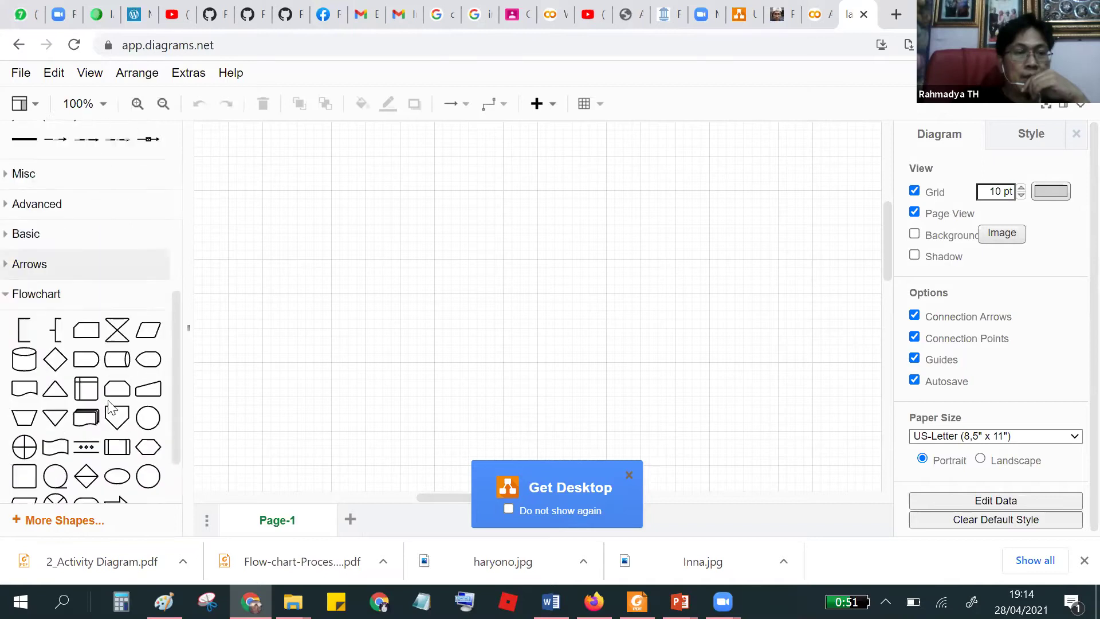
drag(119, 401, 517, 177)
double_click(514, 179)
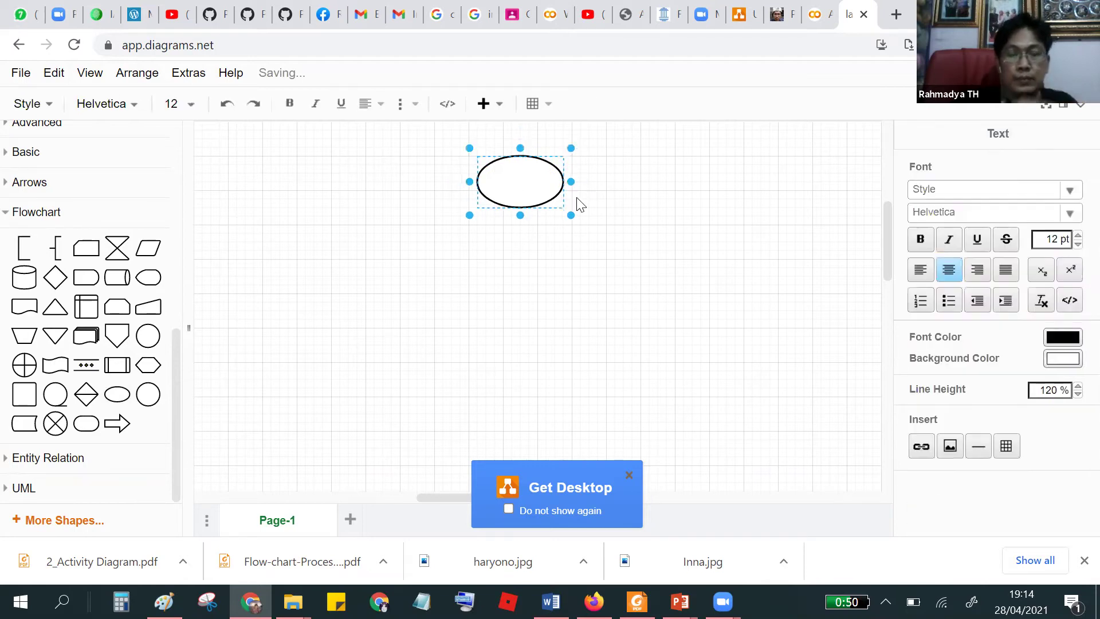
text(Start)
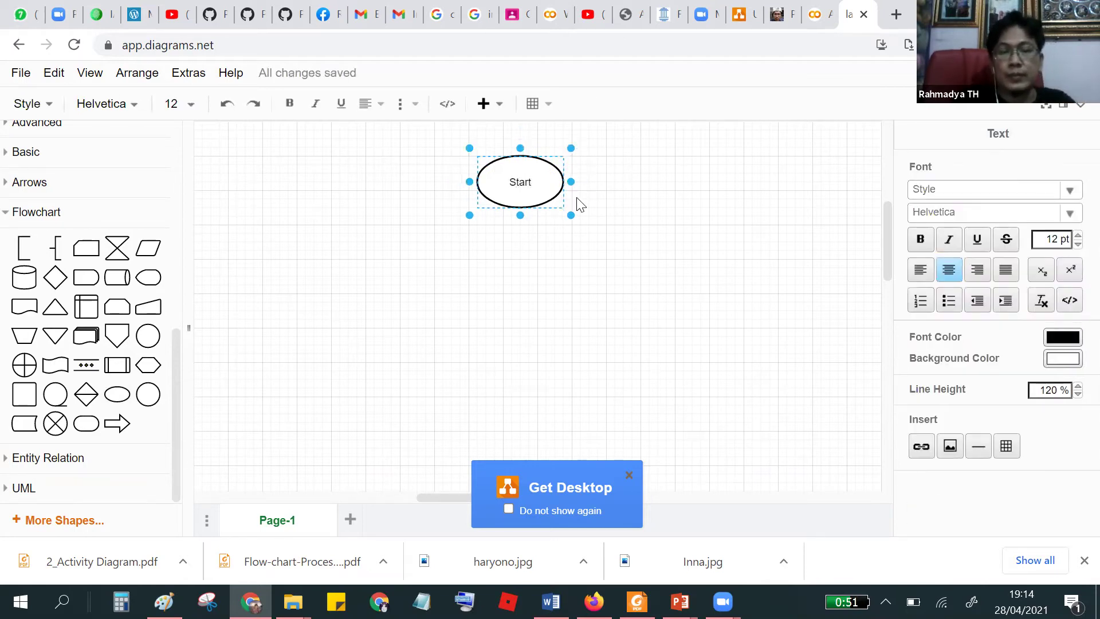
click(554, 212)
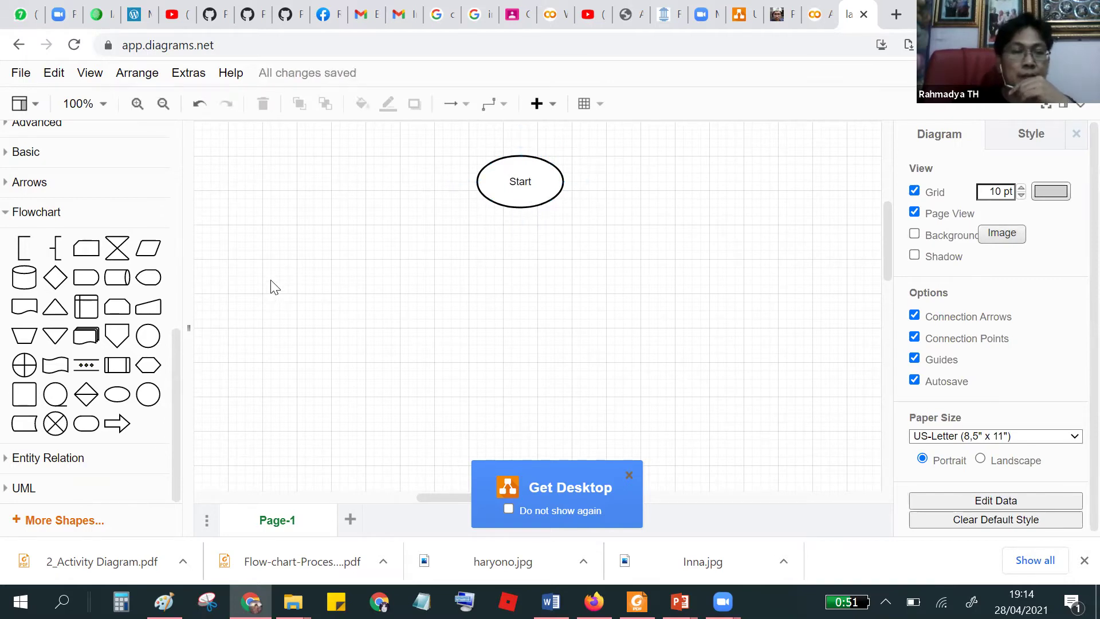
drag(148, 248, 529, 293)
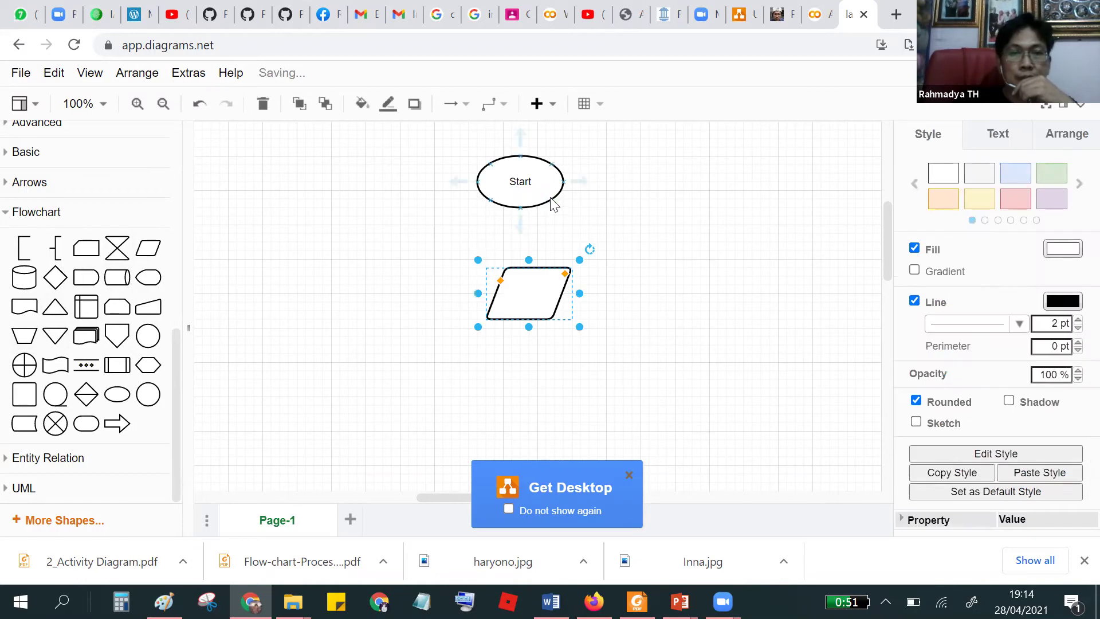
Step: Try to draw a connector between the Start ellipse and the parallelogram, and undo the latest connectors drawn from the parallelogram
drag(552, 199, 557, 195)
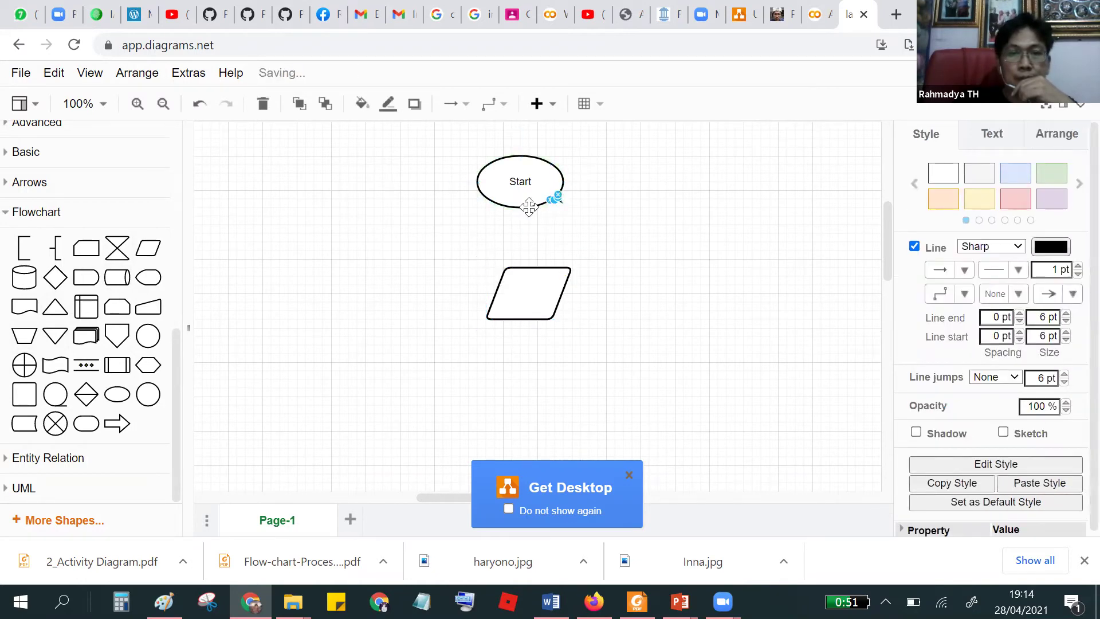
click(527, 207)
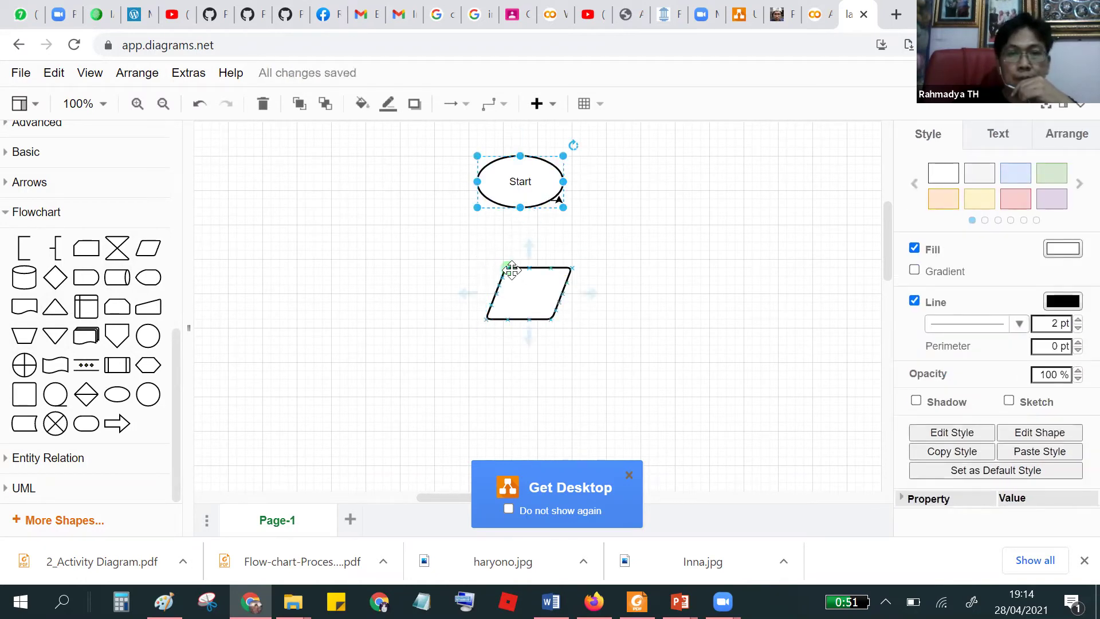
drag(508, 267, 495, 261)
drag(483, 319, 443, 320)
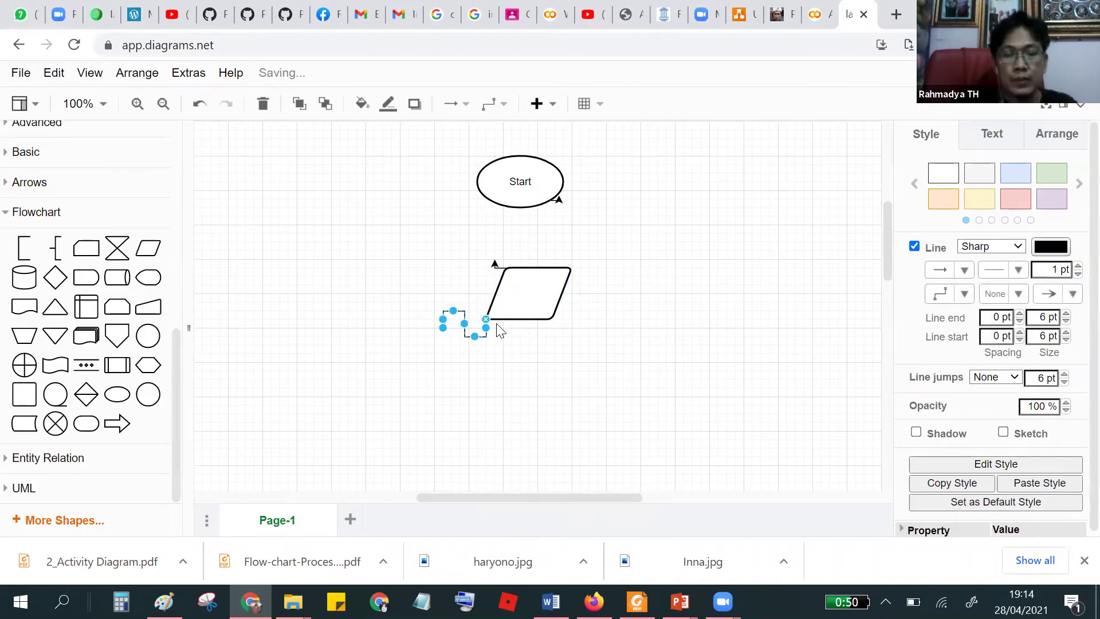
key(ctrl+z)
Step: Enlarge the parallelogram and label it Harga and Jumlah on two lines
click(569, 279)
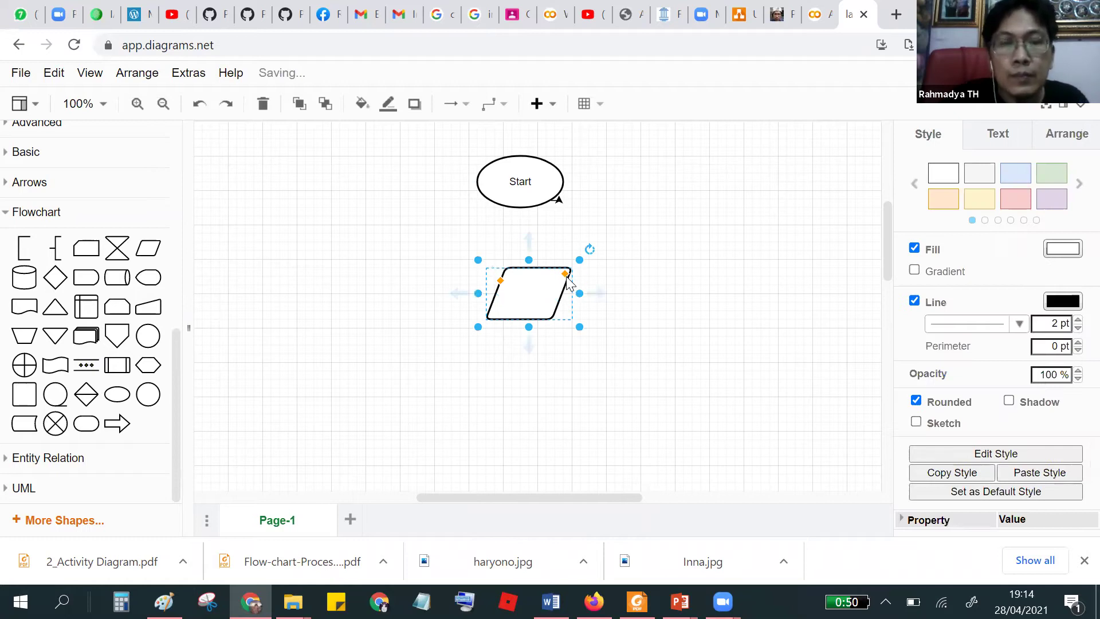
drag(579, 260, 528, 276)
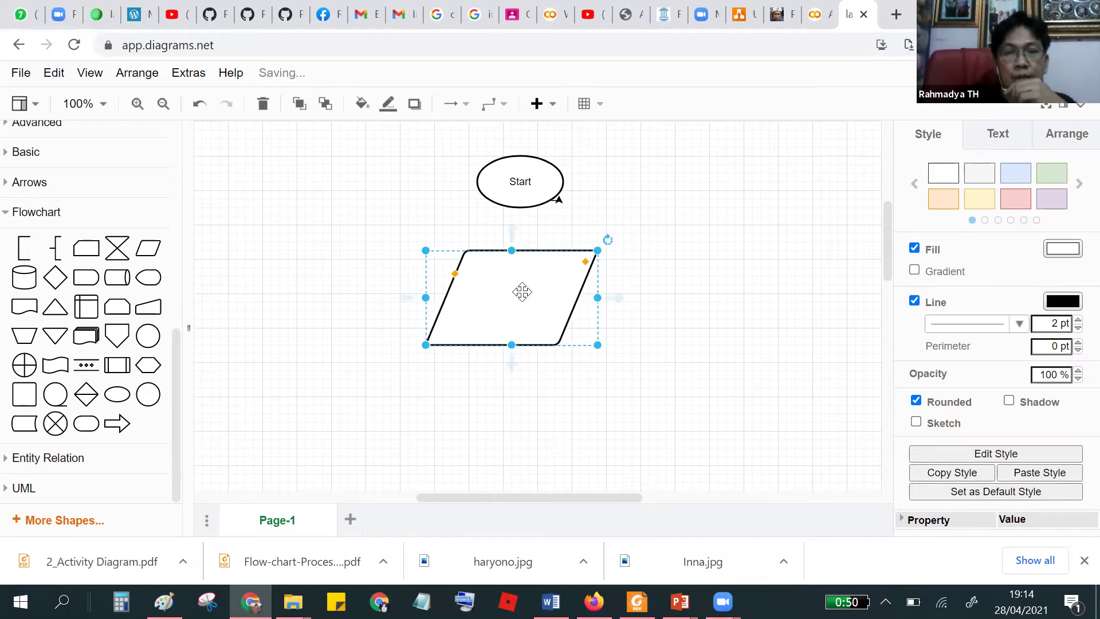
double_click(517, 291)
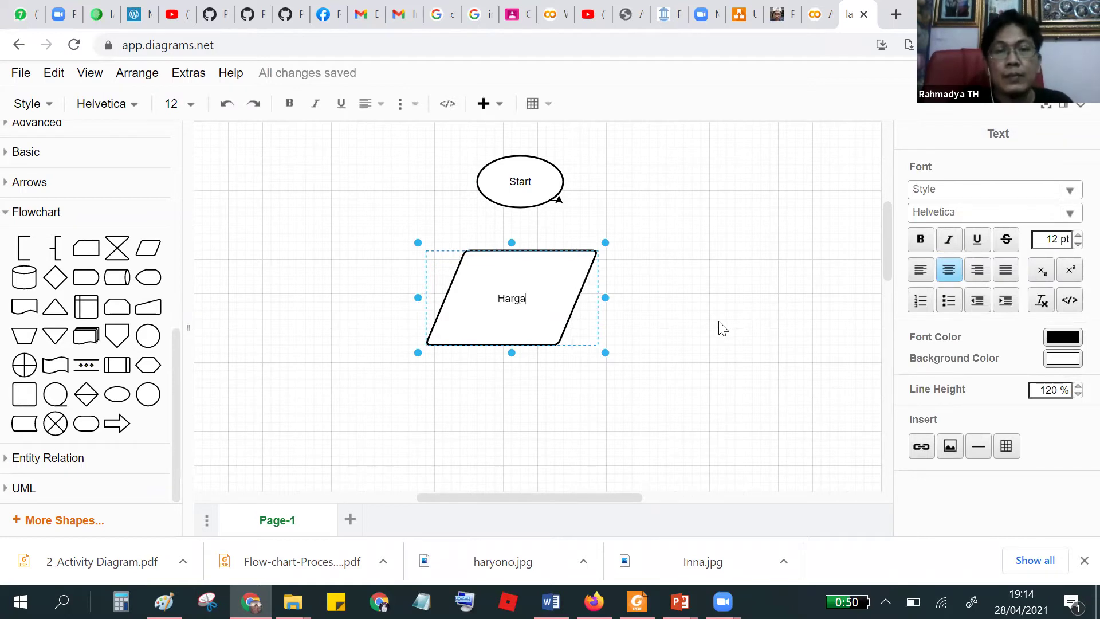
text(Harga)
key(Return)
text(Jumlah)
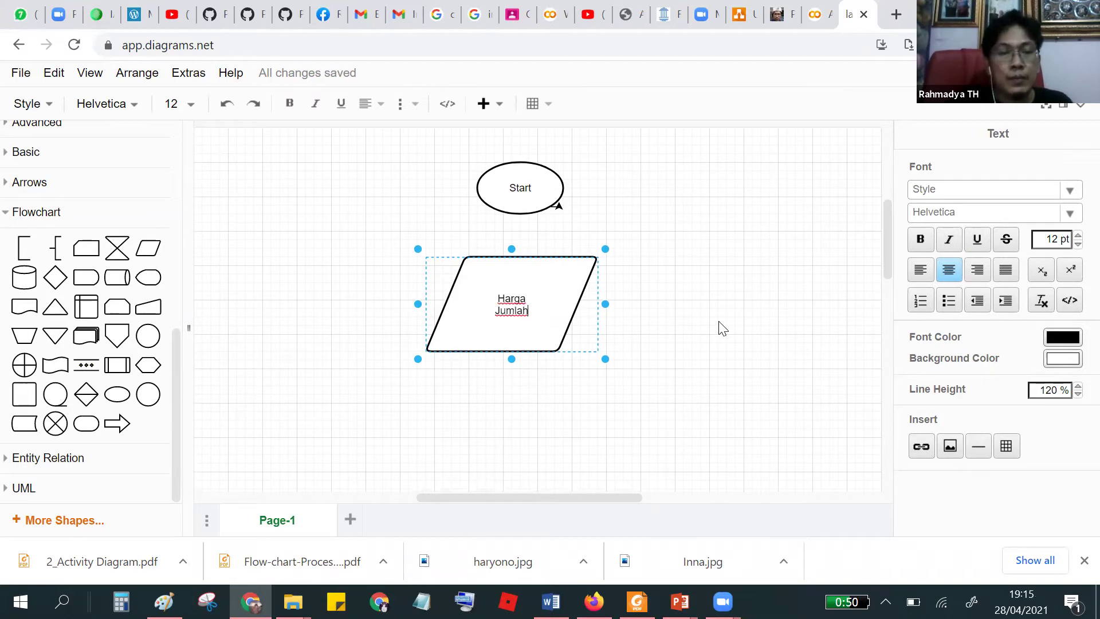
Step: Set the parallelogram's Harga Jumlah text to 18 pt and the Start text to 14 pt
key(ctrl+a)
click(188, 113)
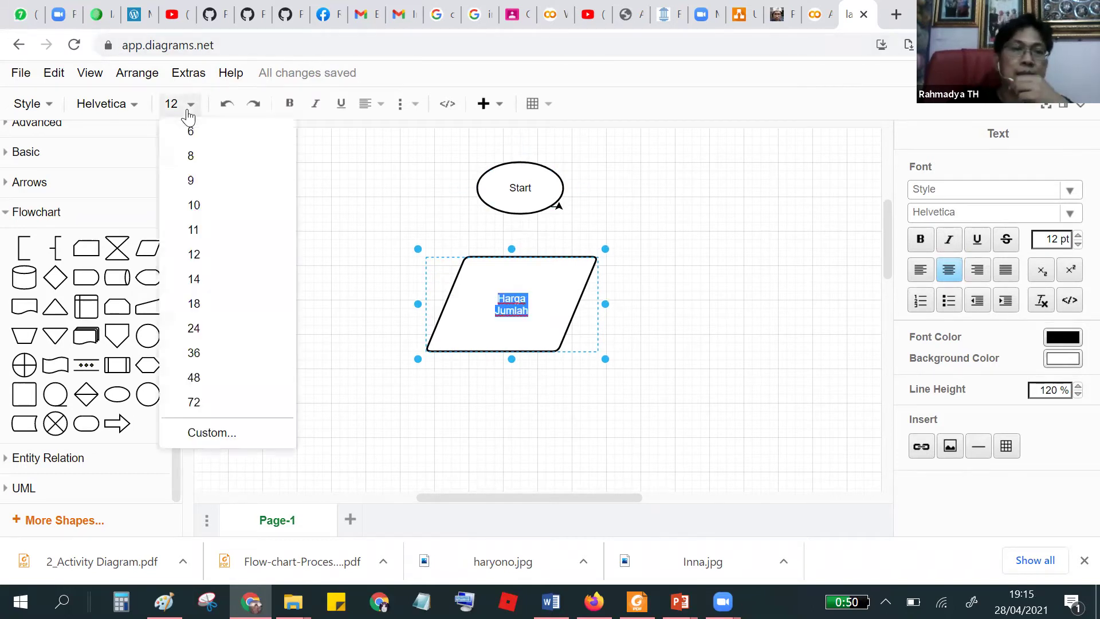
click(201, 308)
click(802, 321)
double_click(521, 194)
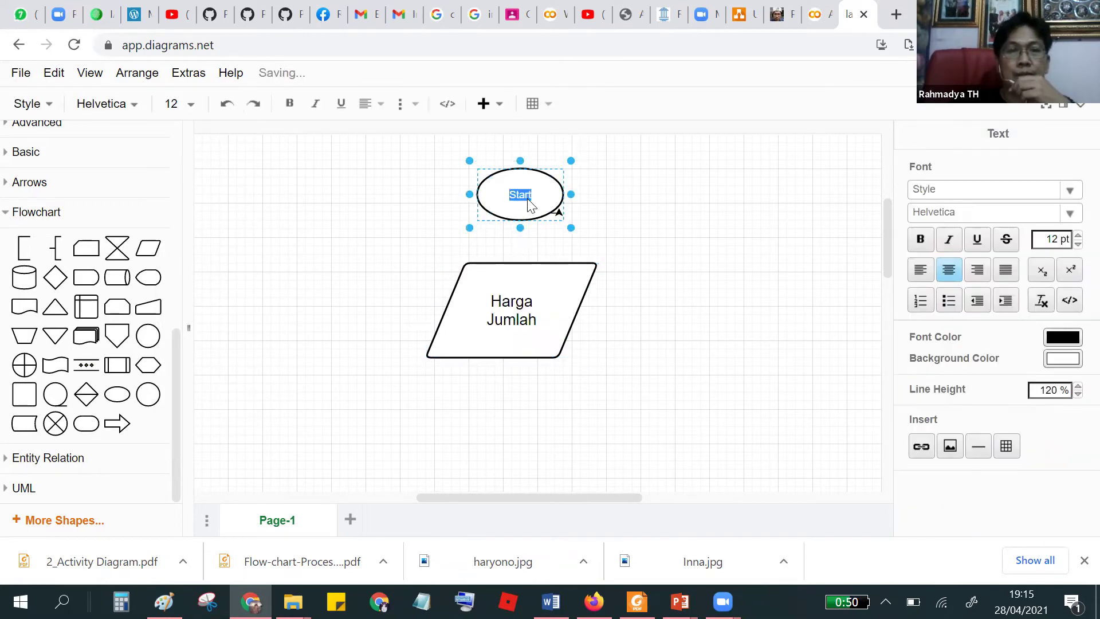
click(187, 109)
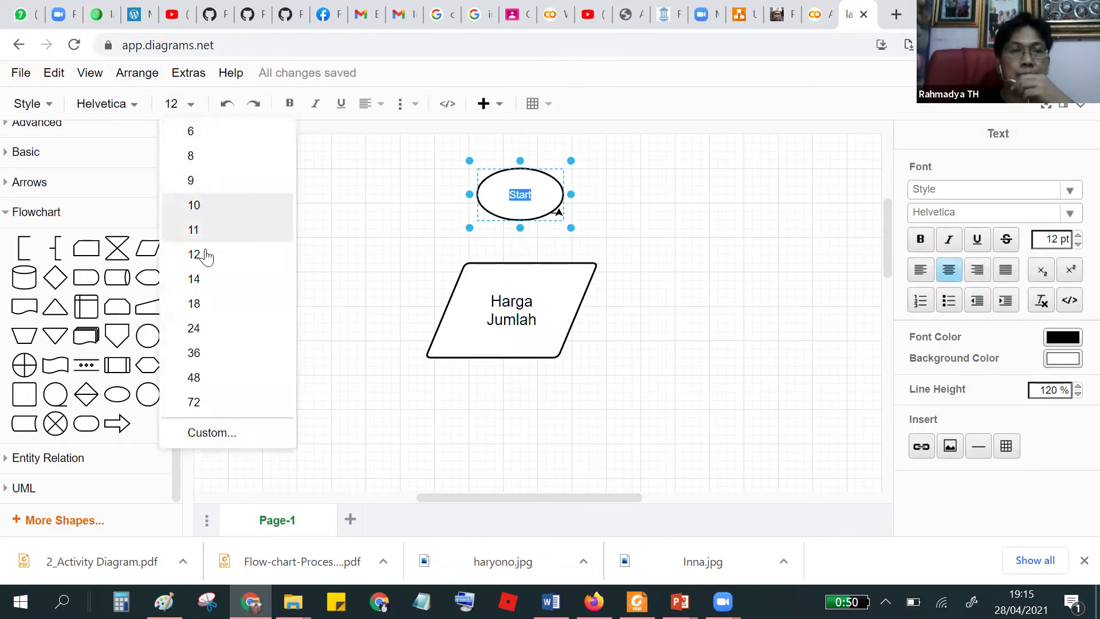
click(199, 280)
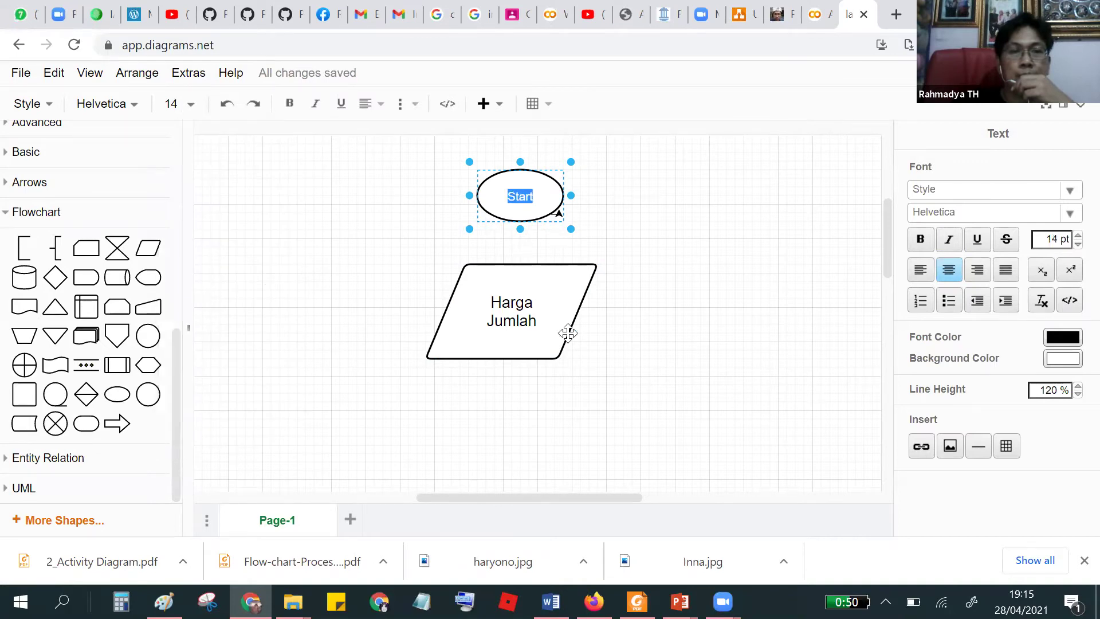
click(659, 320)
Step: Connect Start to the parallelogram with a straight vertical arrow and delete the stray connector on Start's lower edge
mouse_move(521, 226)
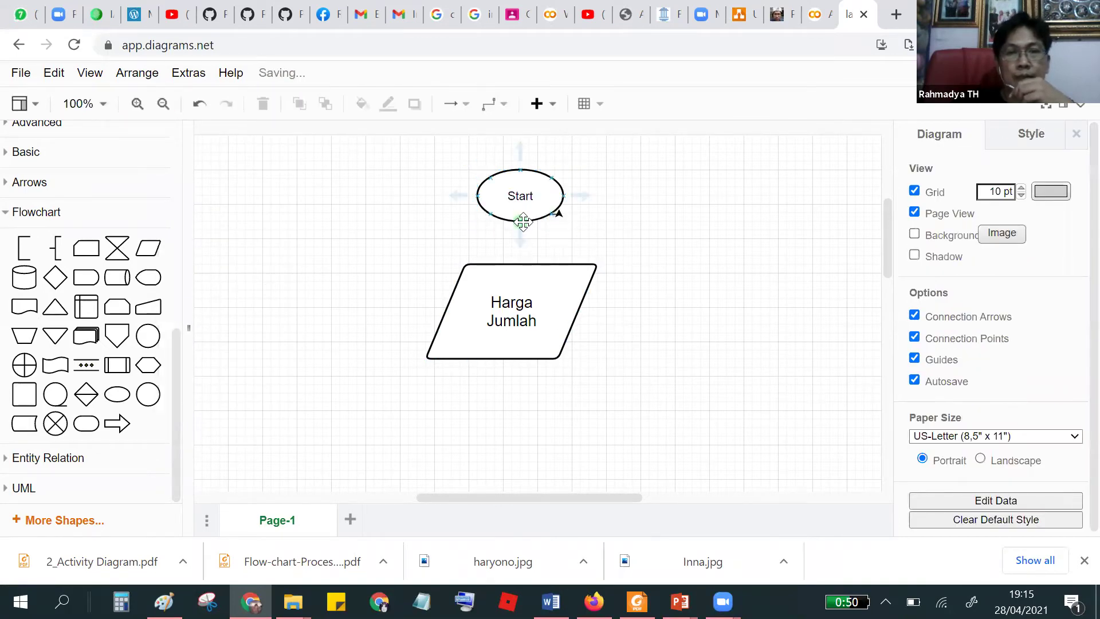
drag(520, 240, 551, 266)
click(537, 261)
click(663, 282)
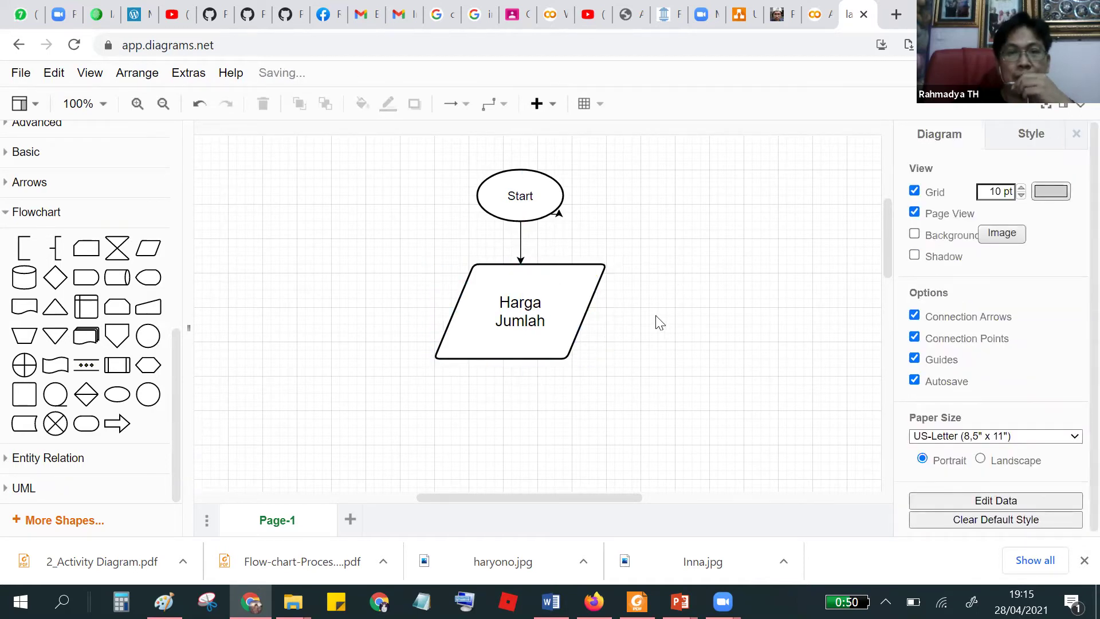
click(554, 223)
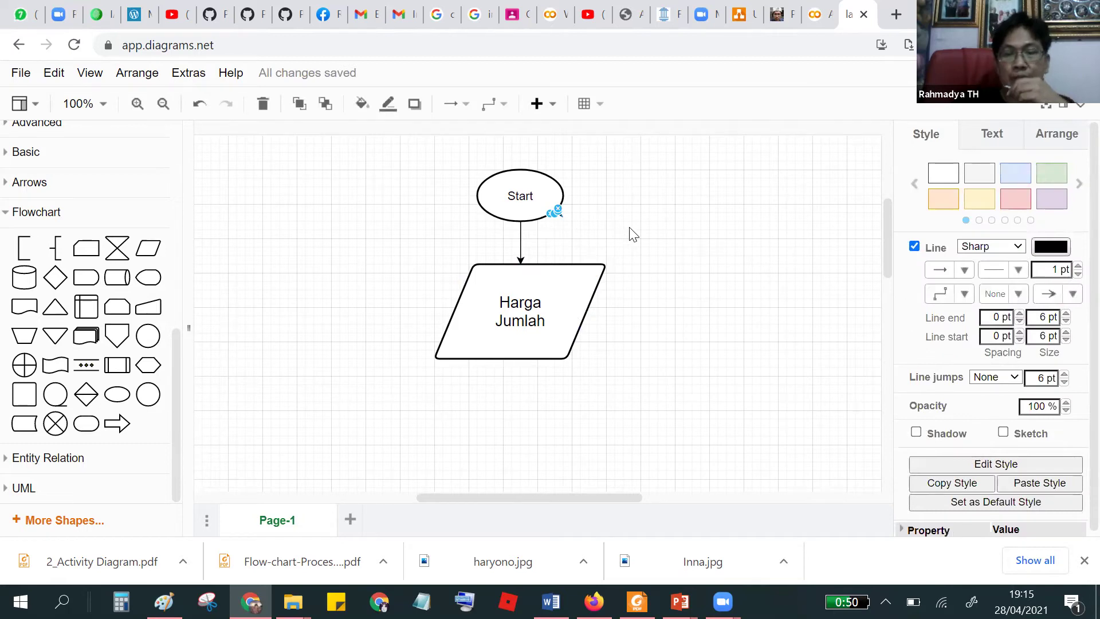
key(Delete)
Step: Consult the Paint sketch and add a wide process rectangle below the Harga Jumlah parallelogram
scroll(667, 295, down, 3)
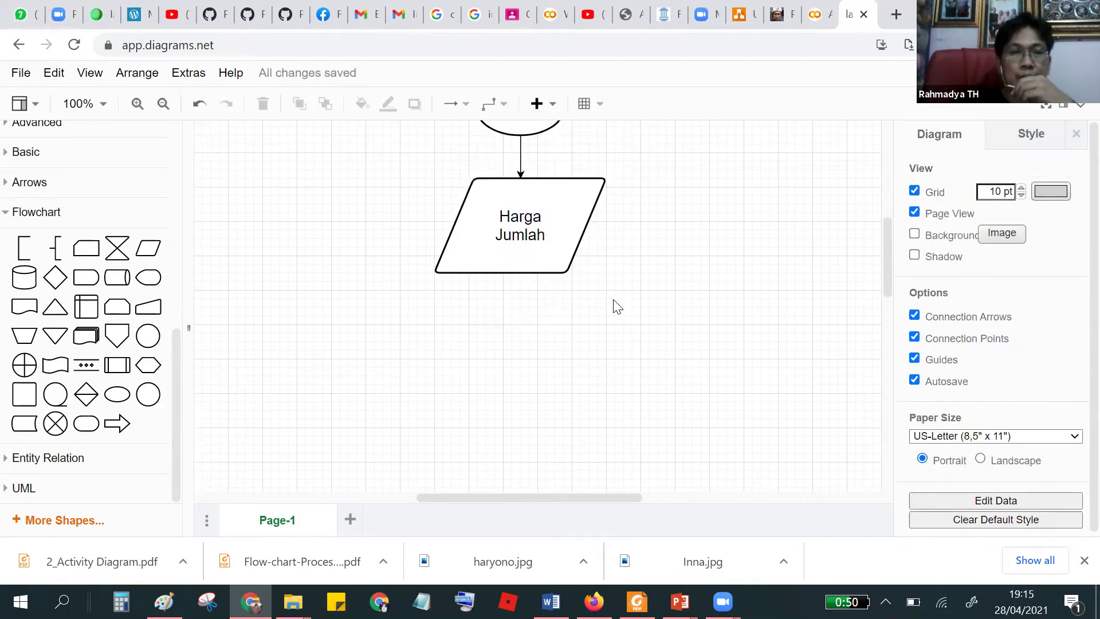
key(alt+Tab)
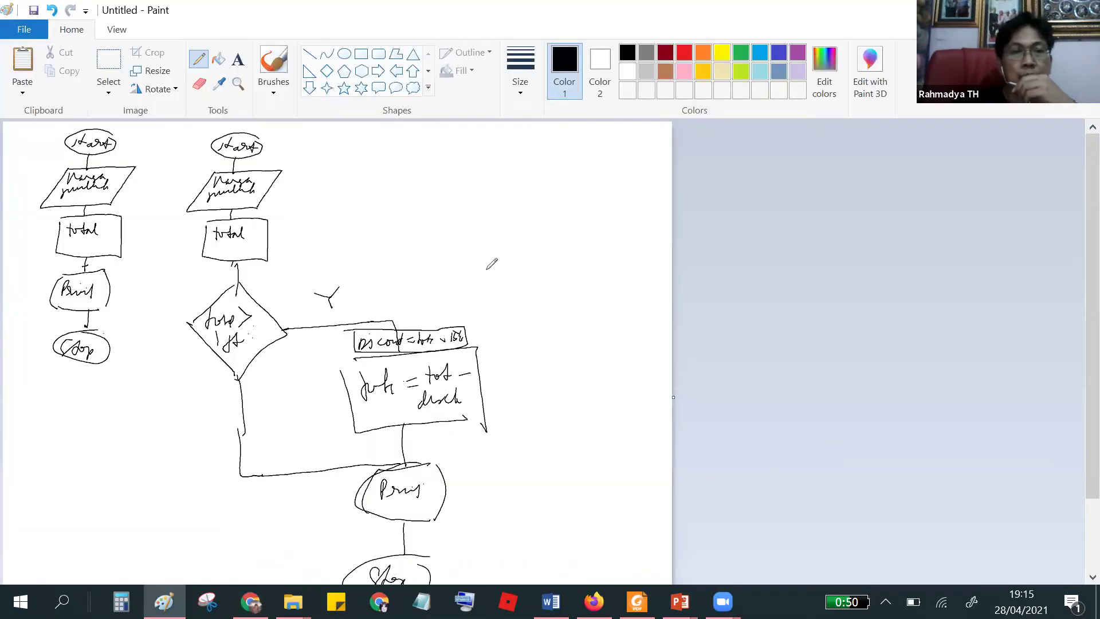
key(alt+Tab)
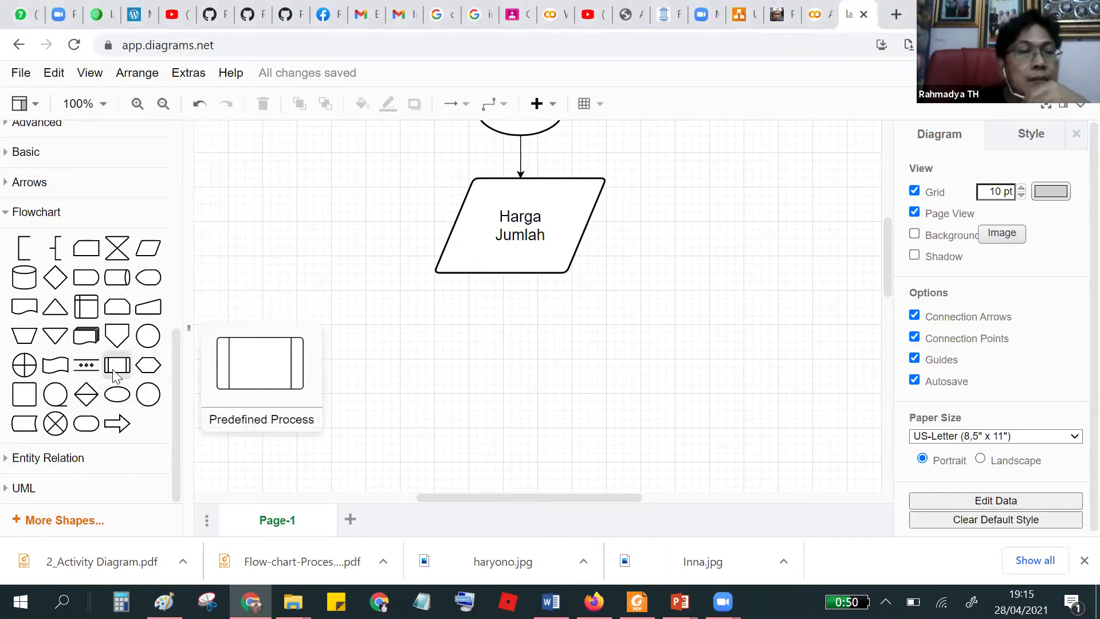
mouse_move(142, 259)
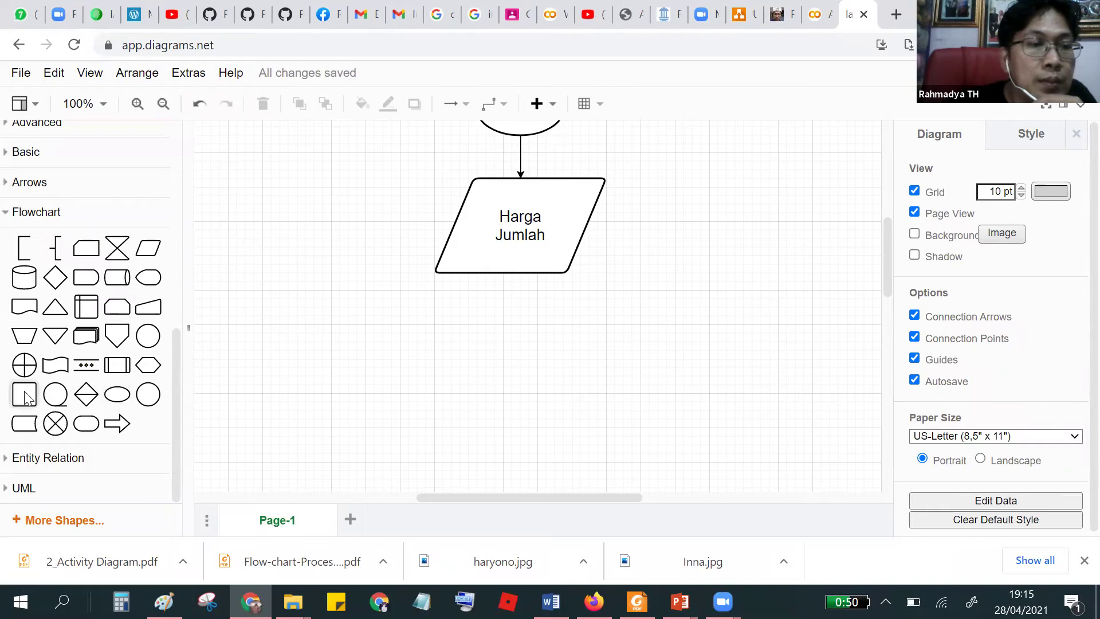
drag(26, 396, 430, 362)
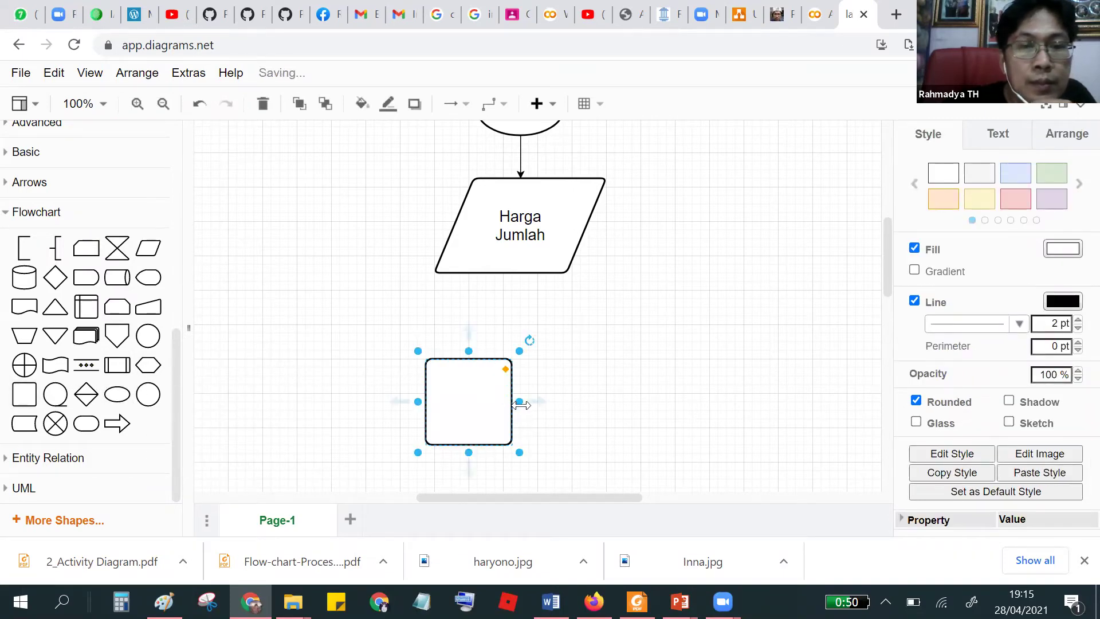
drag(521, 405, 634, 400)
drag(555, 359, 552, 329)
Step: Label the process rectangle Total = Harga * Jumlah
double_click(536, 354)
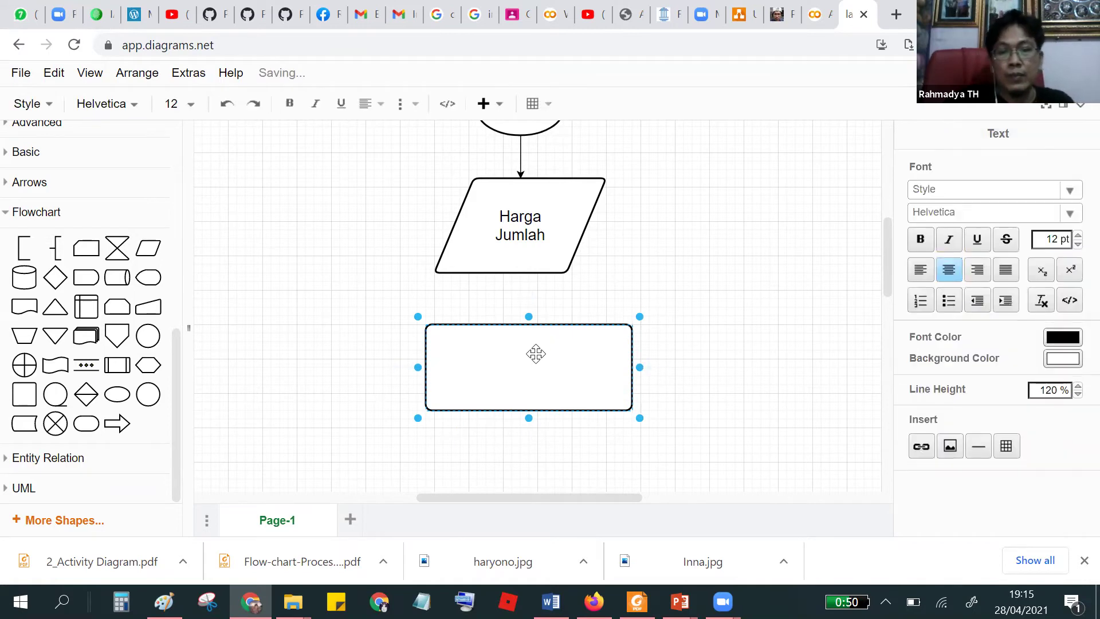
text(TOTAL)
key(BackSpace)
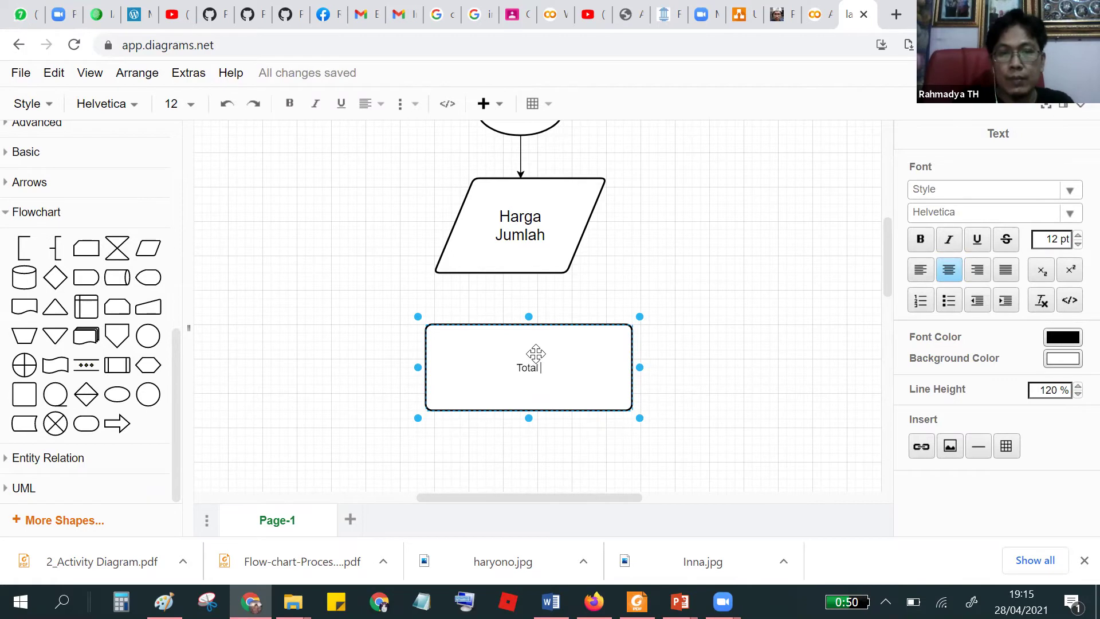
text(H)
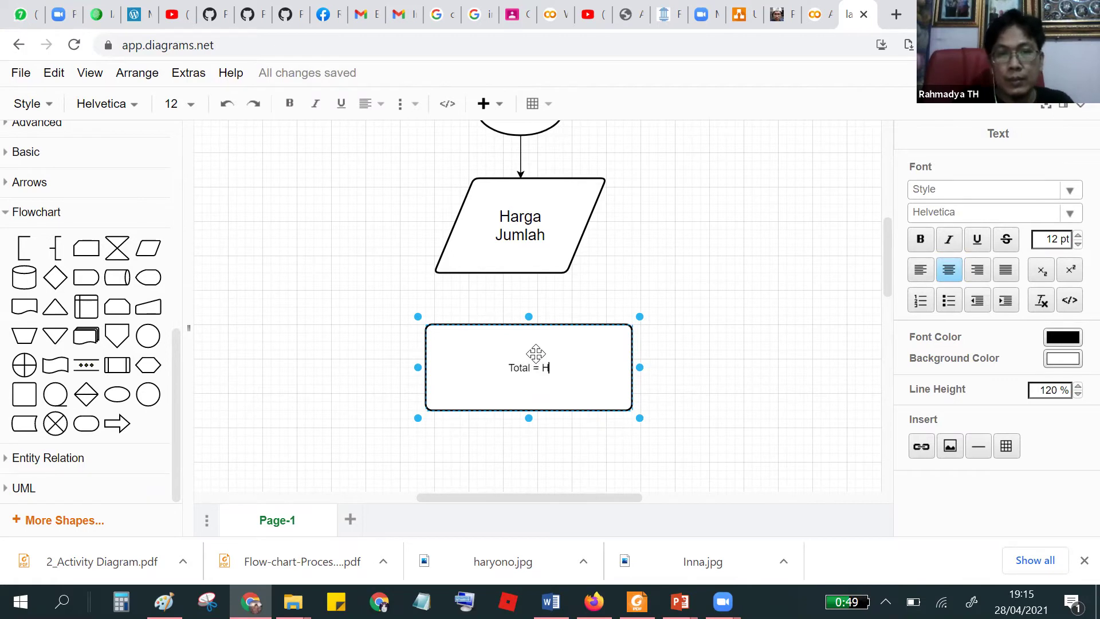
text(arga * Jumlah)
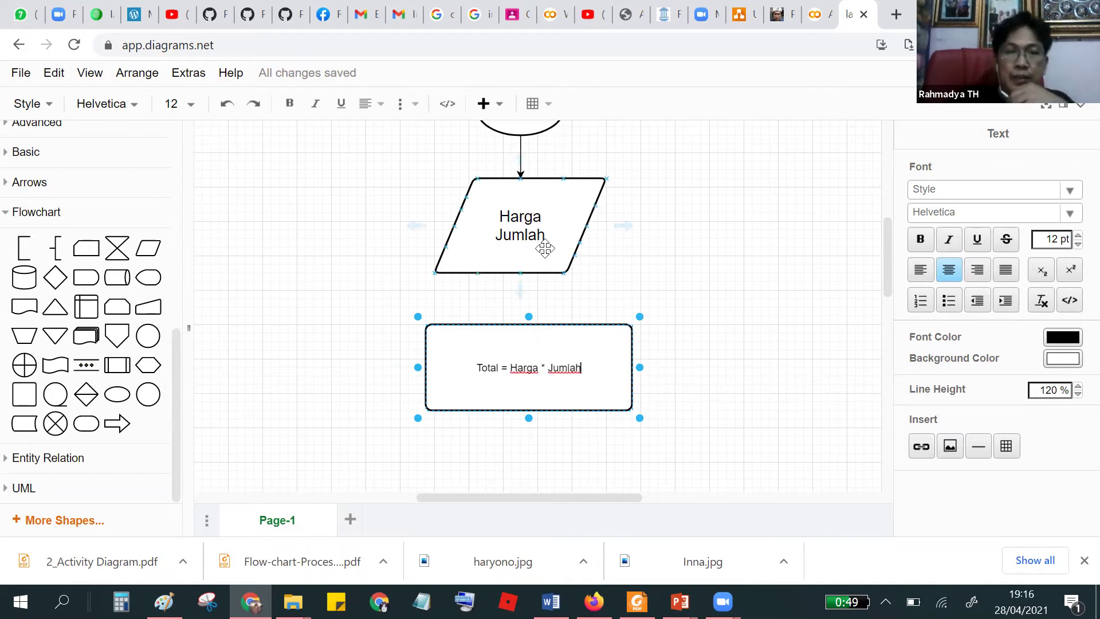
Step: Connect the Harga Jumlah parallelogram to the process rectangle with a straight vertical arrow, centring the rectangle below it
drag(525, 288, 559, 326)
key(Escape)
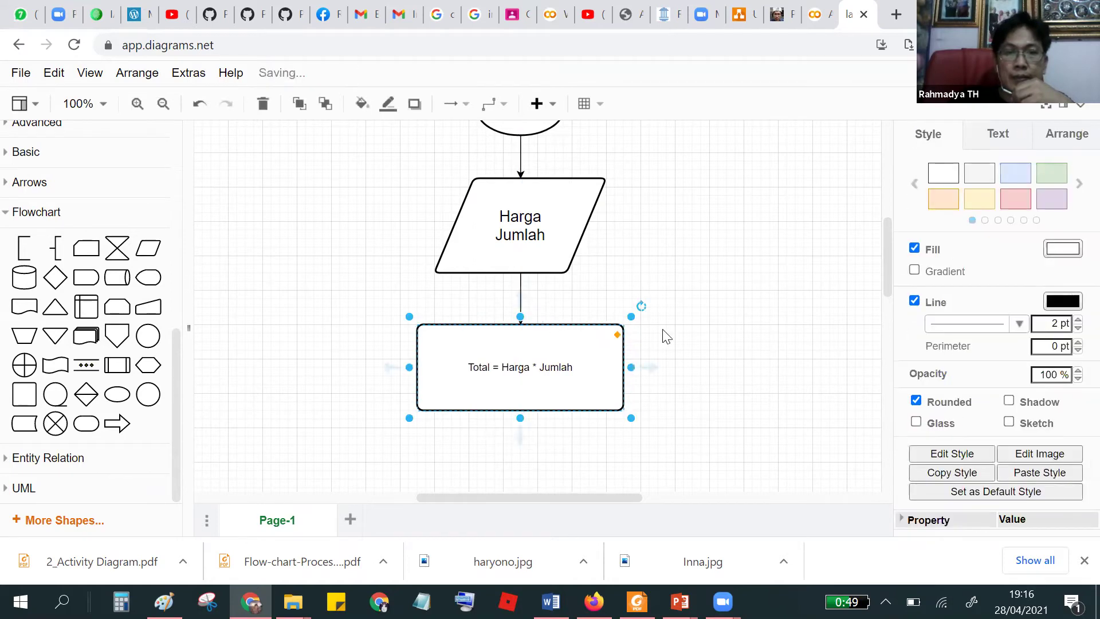
click(695, 307)
Step: Consult the Paint sketch and add a flowchart display symbol below the Total = Harga * Jumlah rectangle
scroll(693, 307, up, 6)
scroll(694, 308, down, 6)
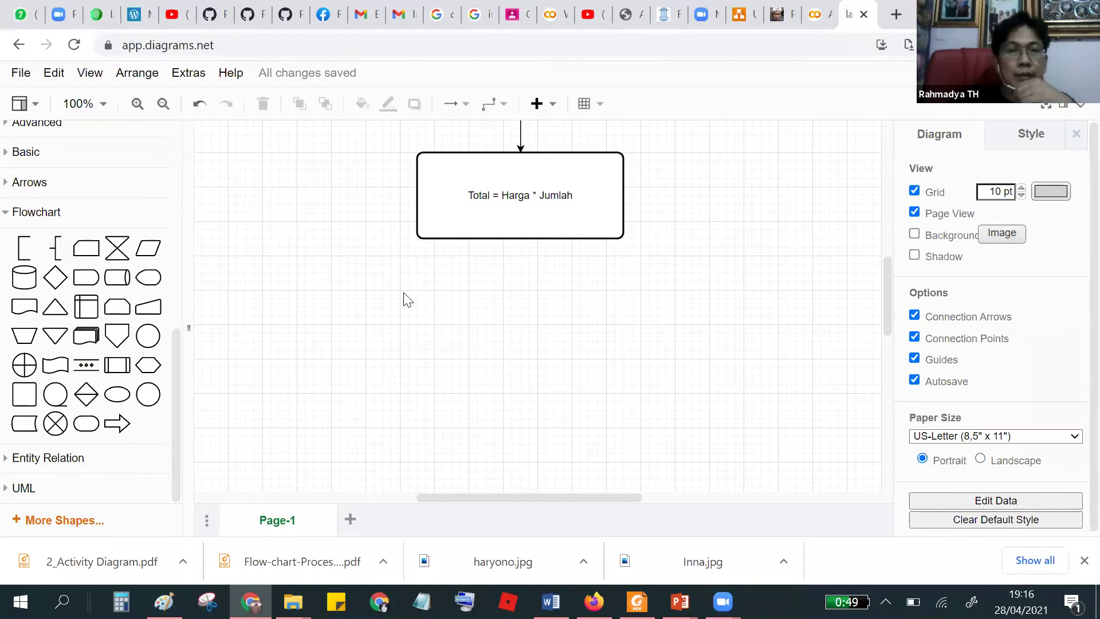
key(alt+Tab)
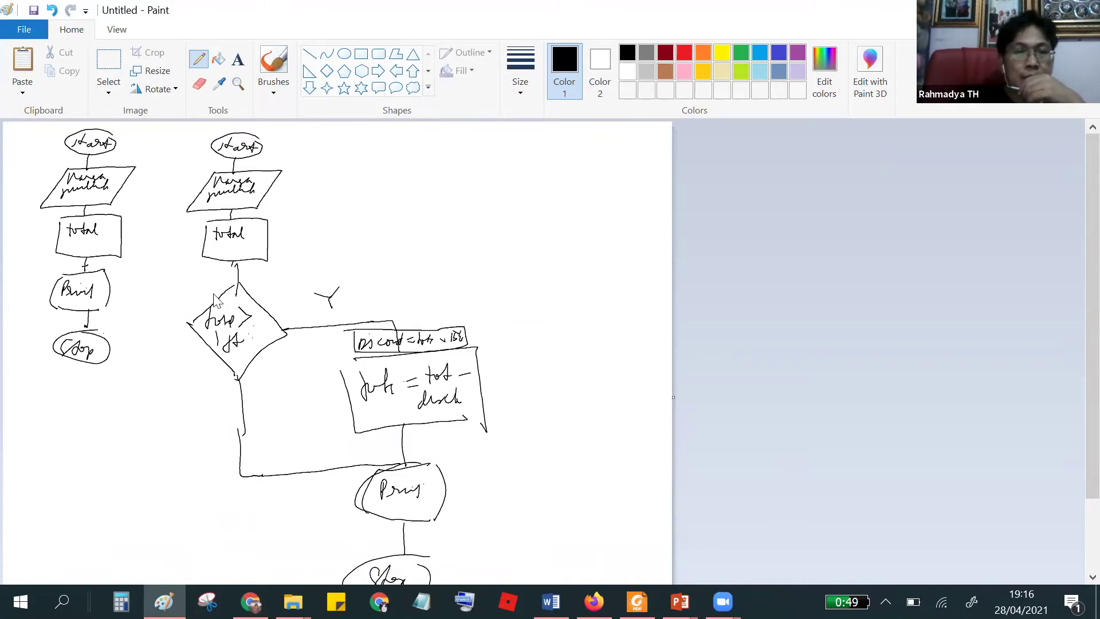
key(alt+Tab)
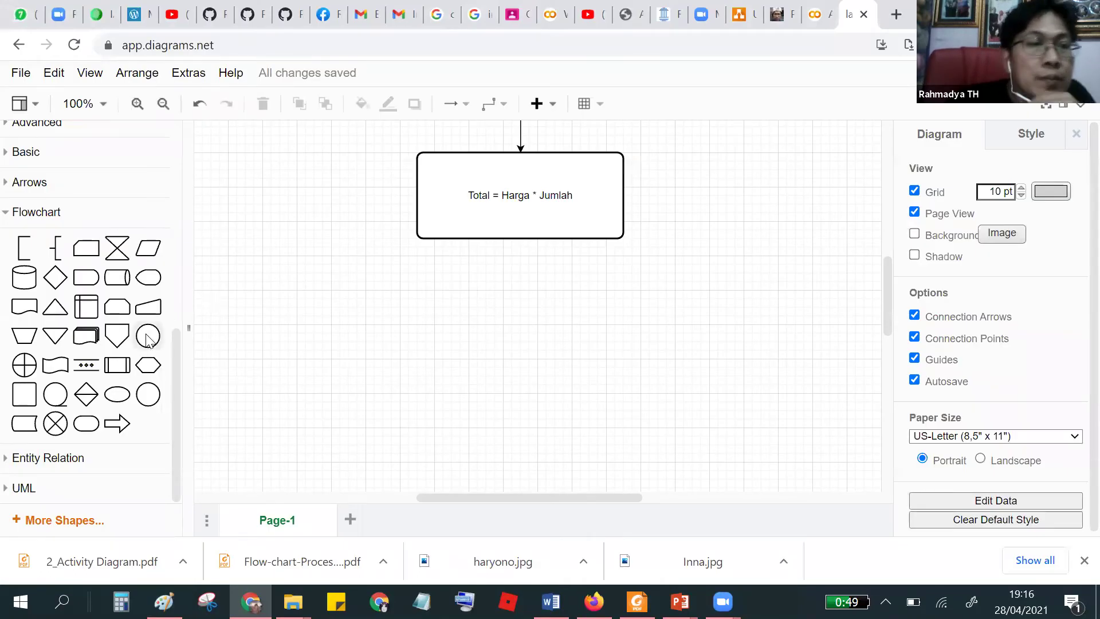
mouse_move(154, 285)
drag(154, 285, 531, 322)
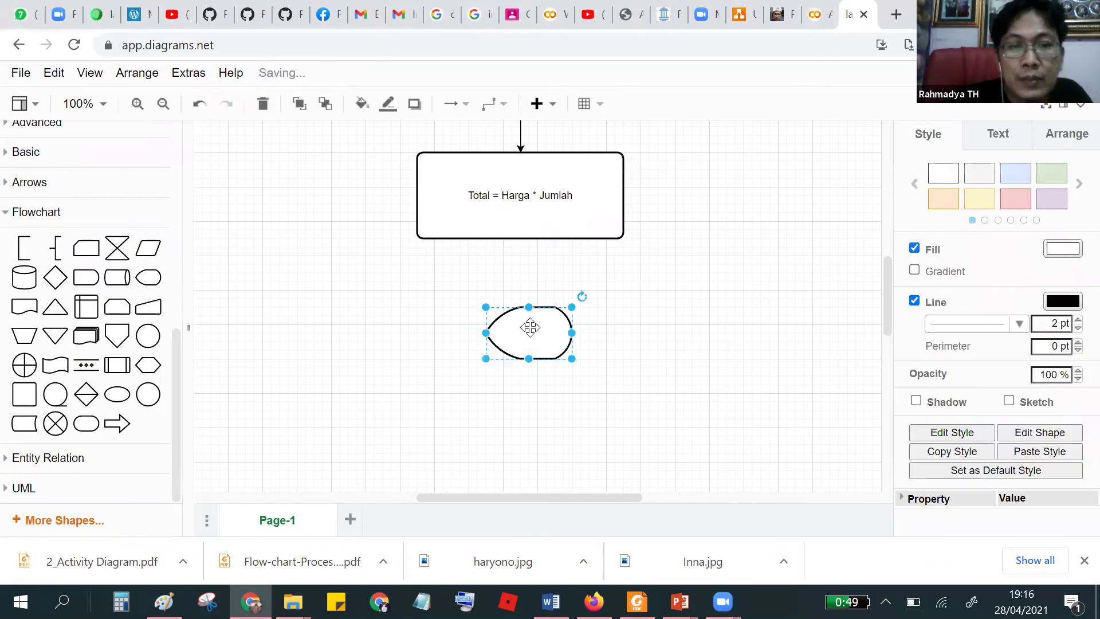
Step: Label the display symbol Print(Total) and connect the process rectangle to it with a straight vertical arrow
double_click(530, 328)
text(P)
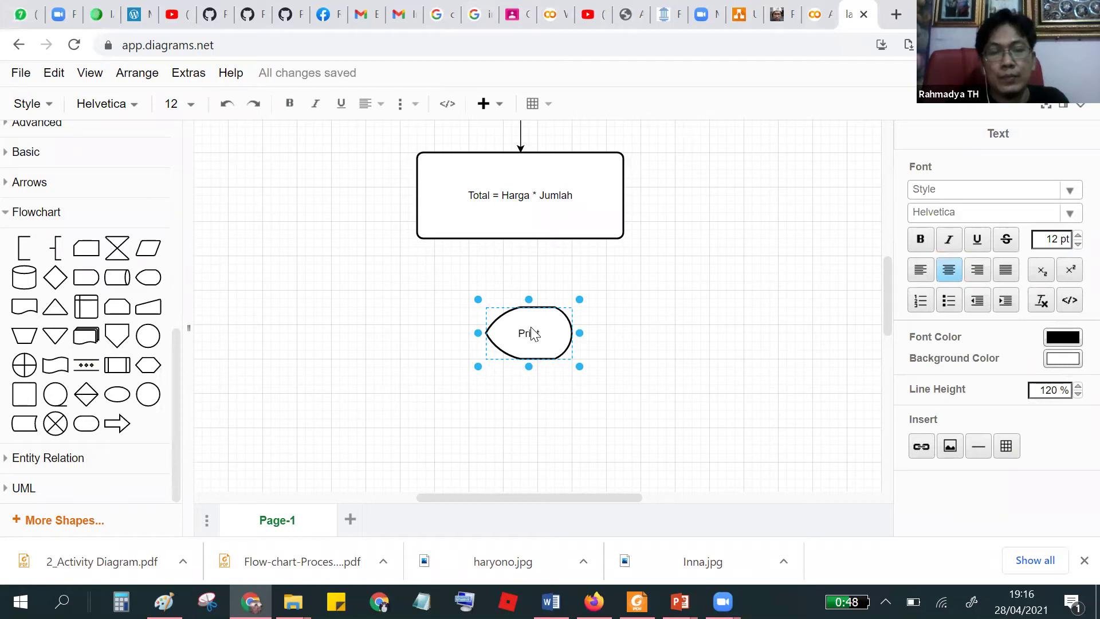
text(rint)
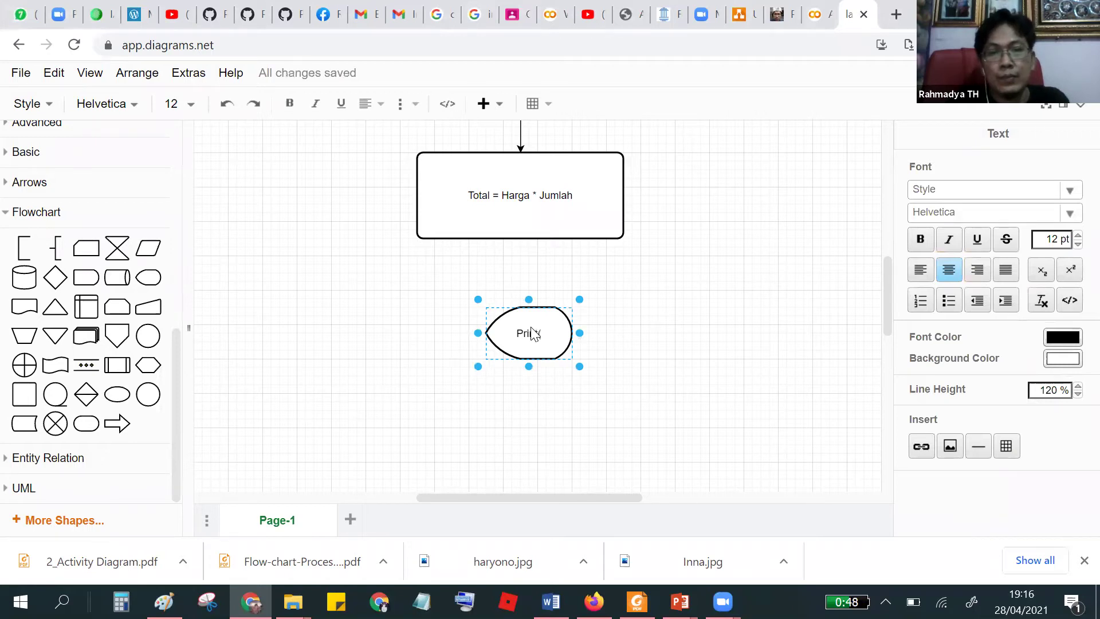
text((Total))
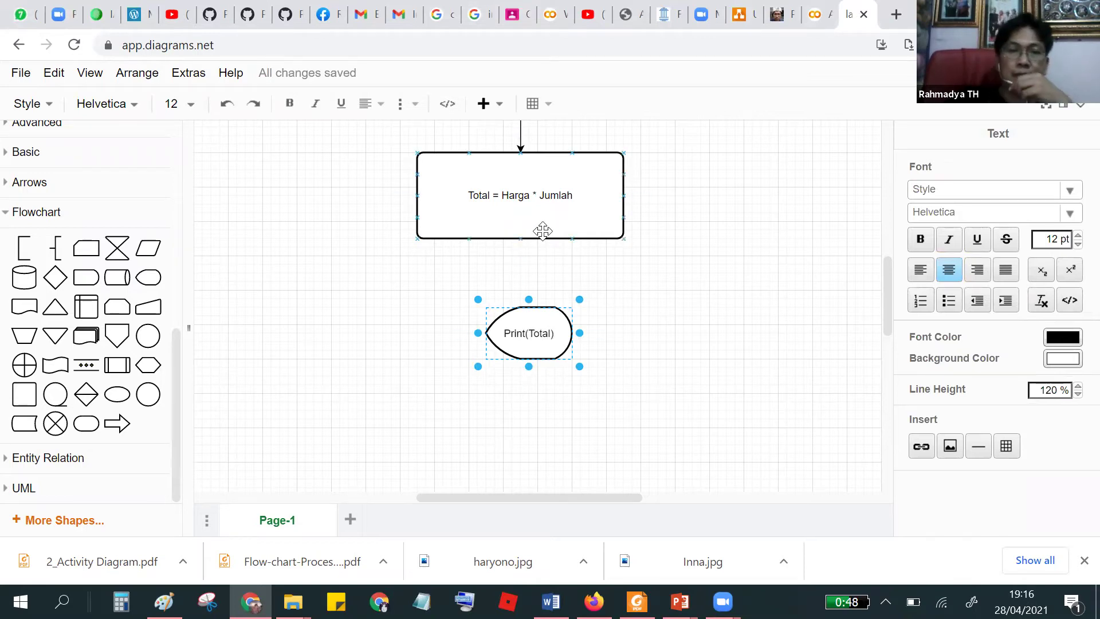
drag(521, 258, 543, 304)
Step: Add an ellipse centred below the Print(Total) symbol and label it Stop
drag(117, 394, 479, 387)
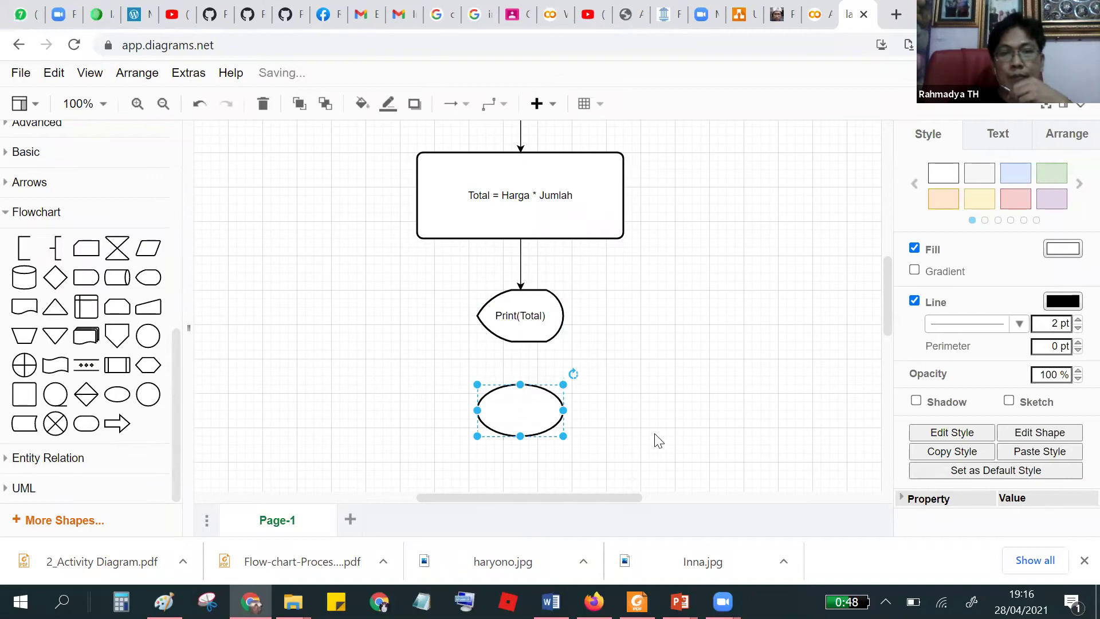
double_click(526, 407)
text(Selesai)
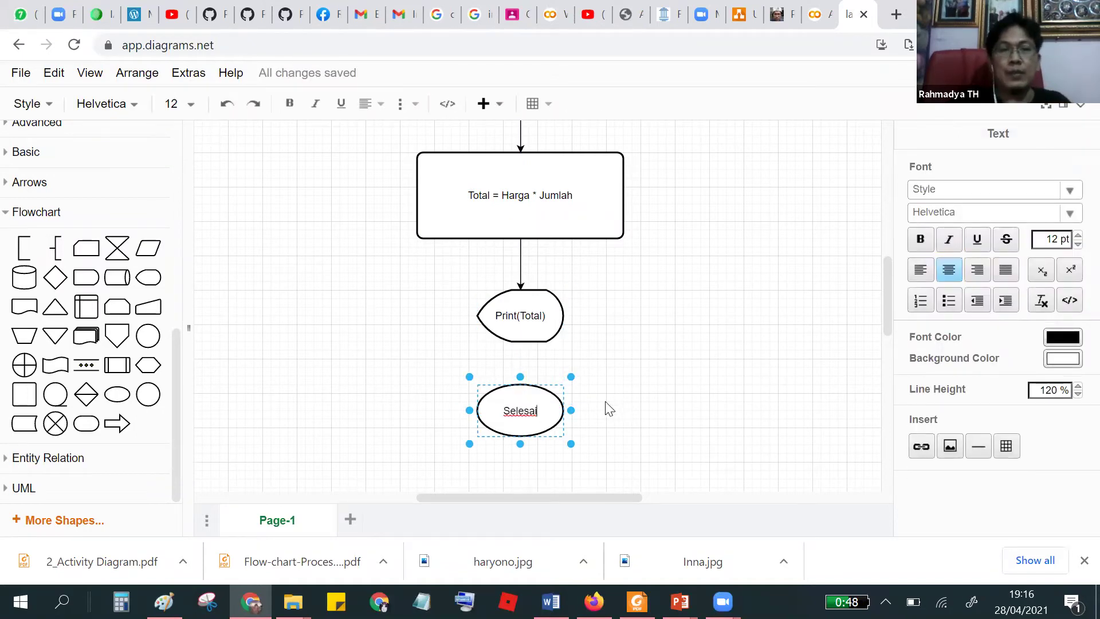
key(BackSpace)
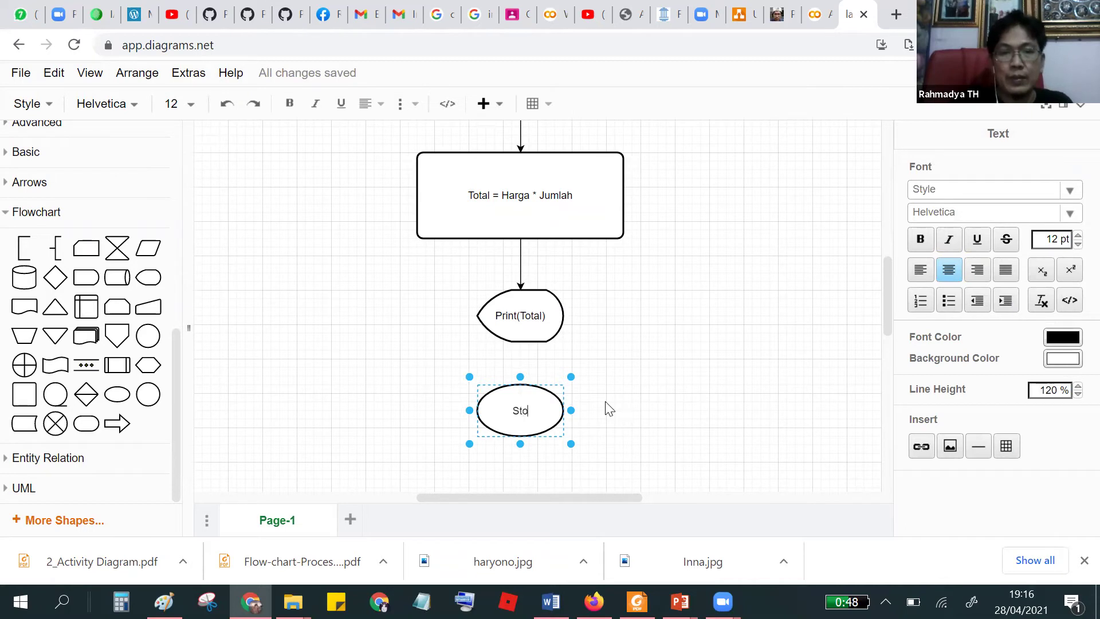
click(655, 374)
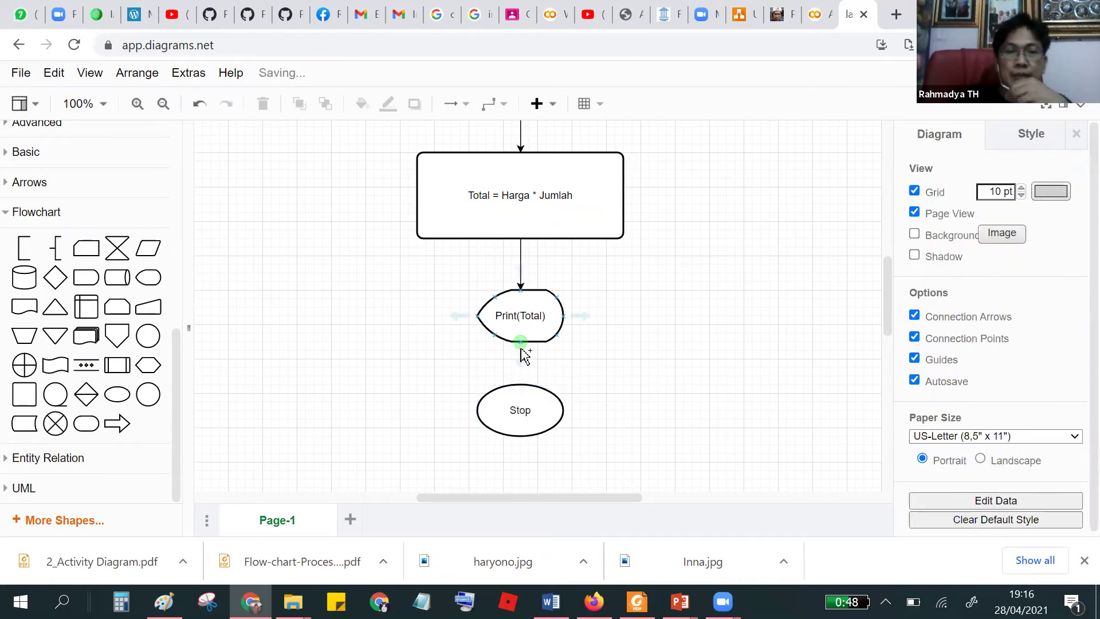
Step: Connect the Print(Total) symbol to the Stop ellipse with a straight vertical arrow
drag(524, 356, 521, 404)
click(654, 365)
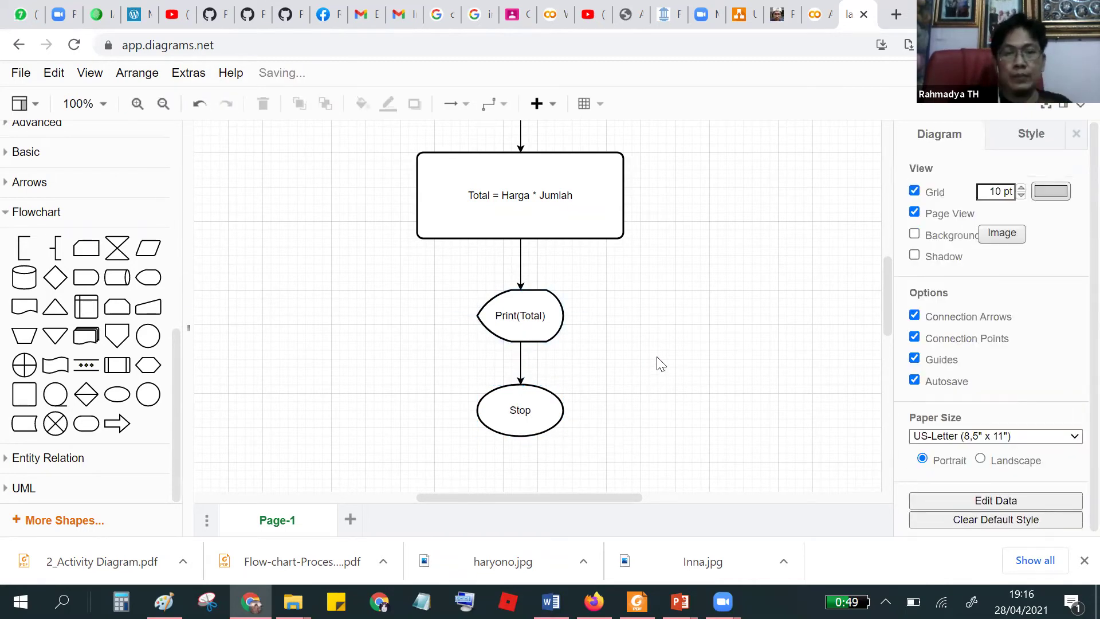
scroll(661, 363, up, 5)
scroll(661, 363, down, 2)
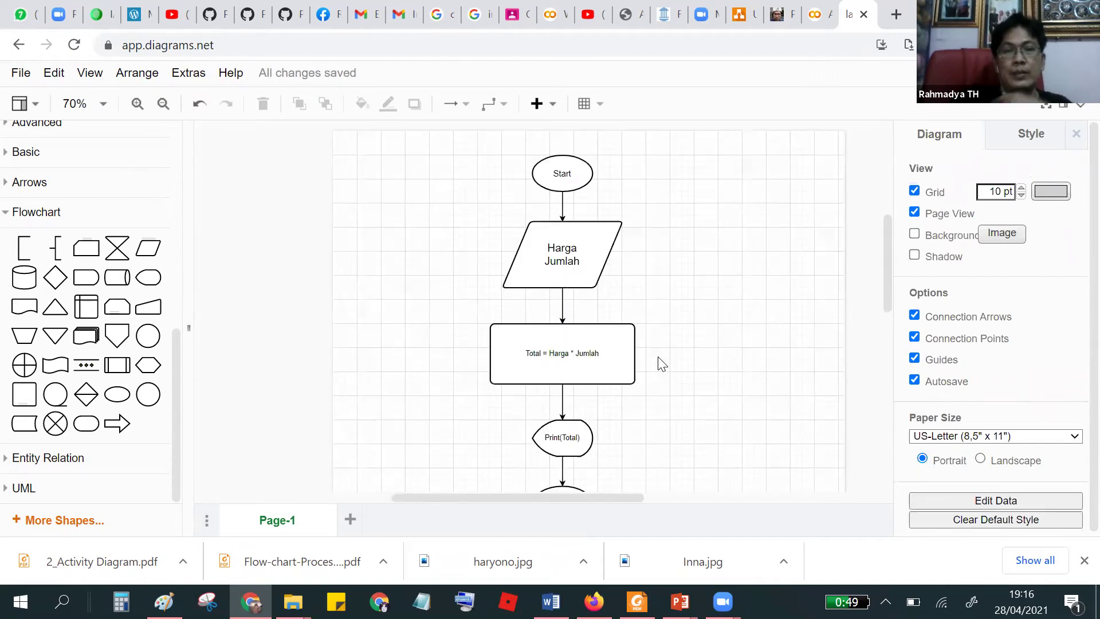
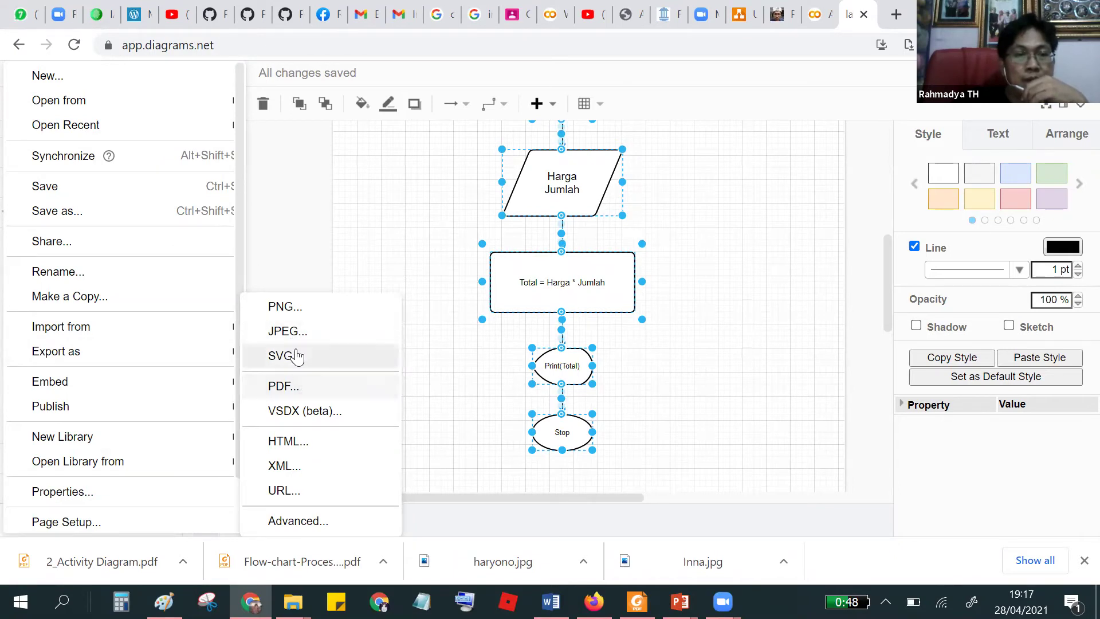
Step: Export the flowchart as a JPEG to the device, saving latihanFlowchart.jpg in the Week 5 folder and copying that folder's path
click(298, 335)
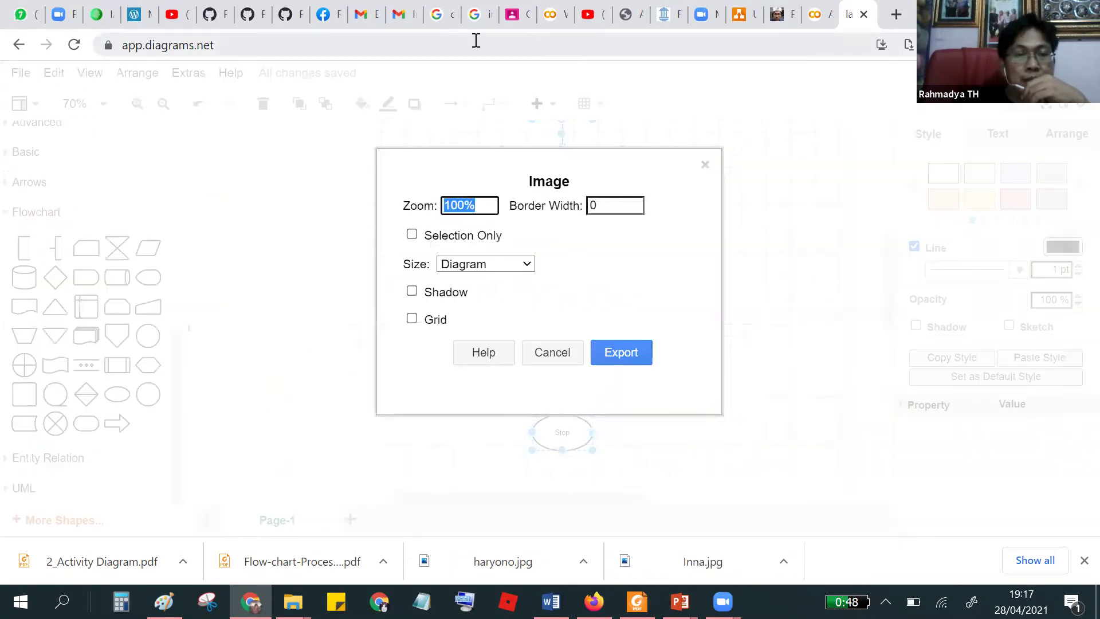
click(618, 357)
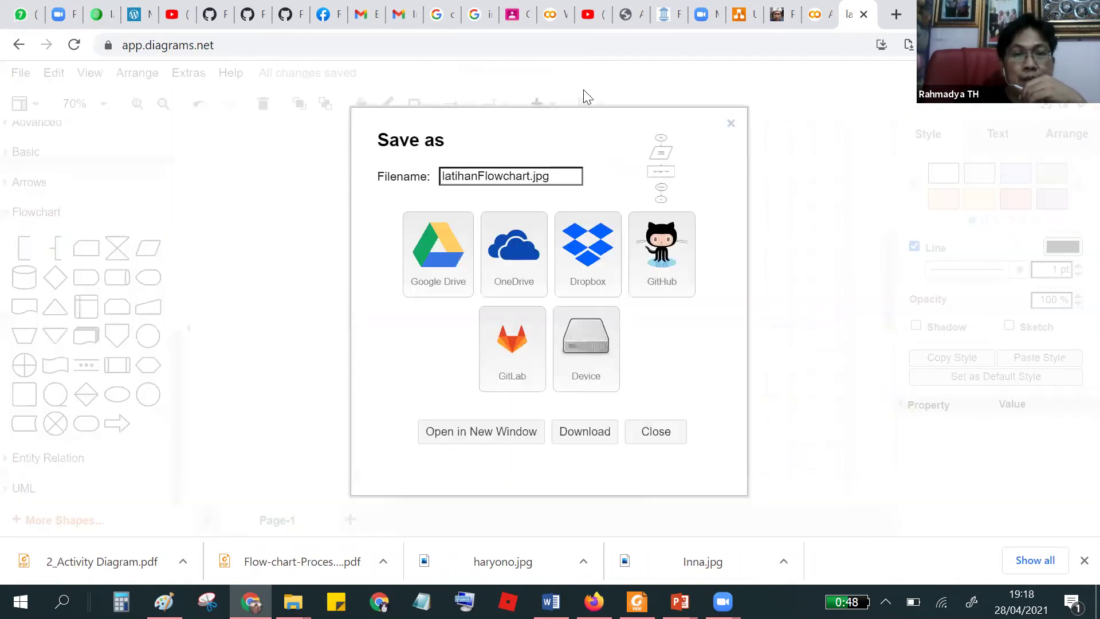
click(589, 347)
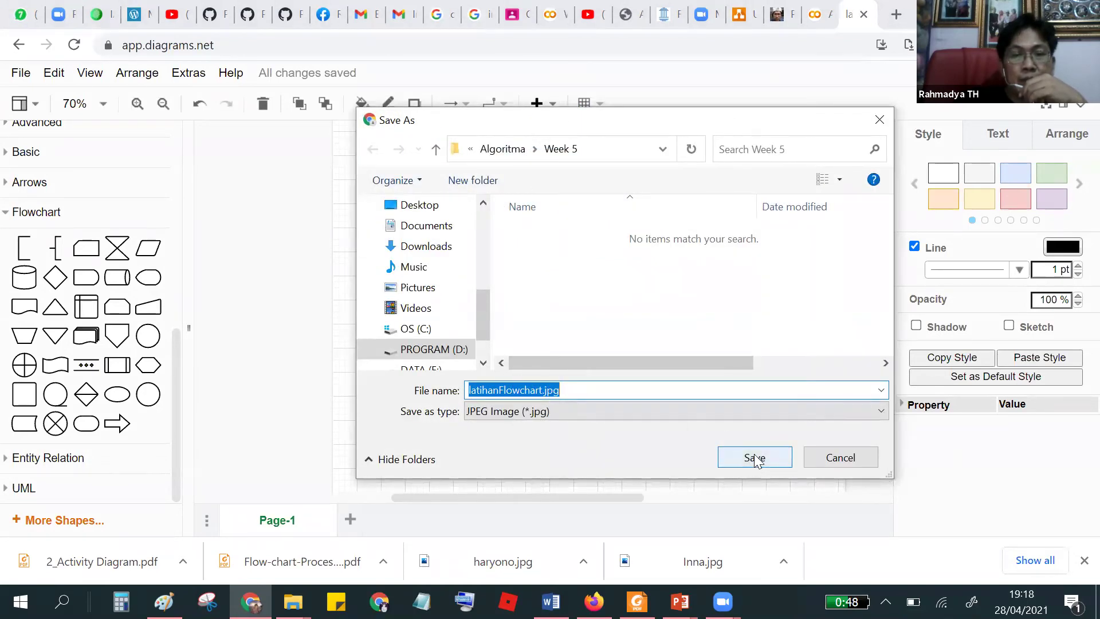
click(612, 150)
key(ctrl+c)
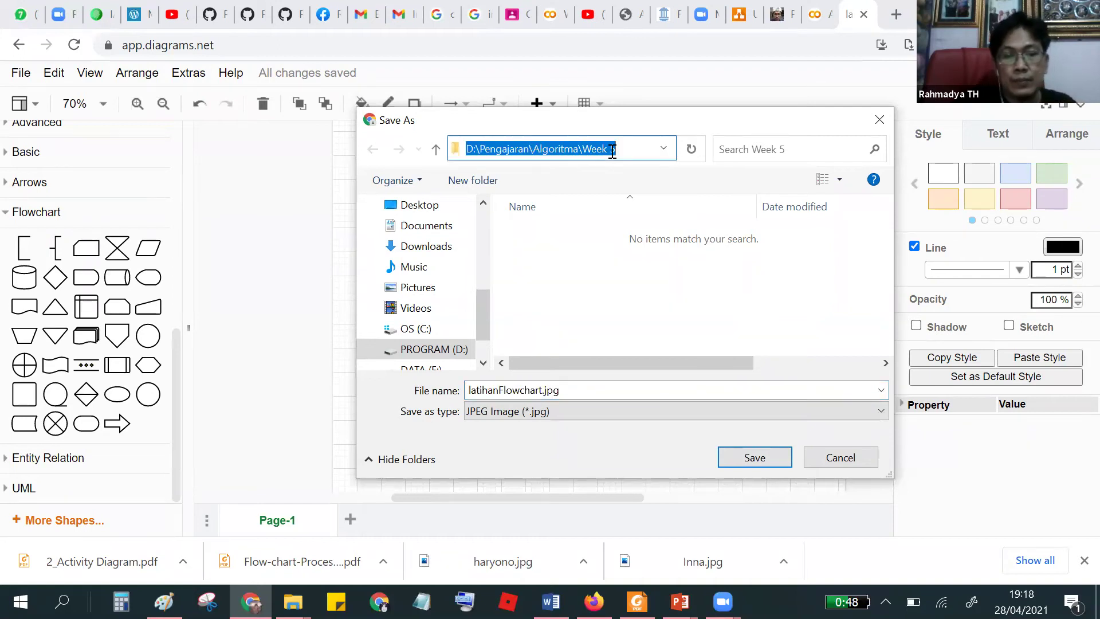
click(732, 454)
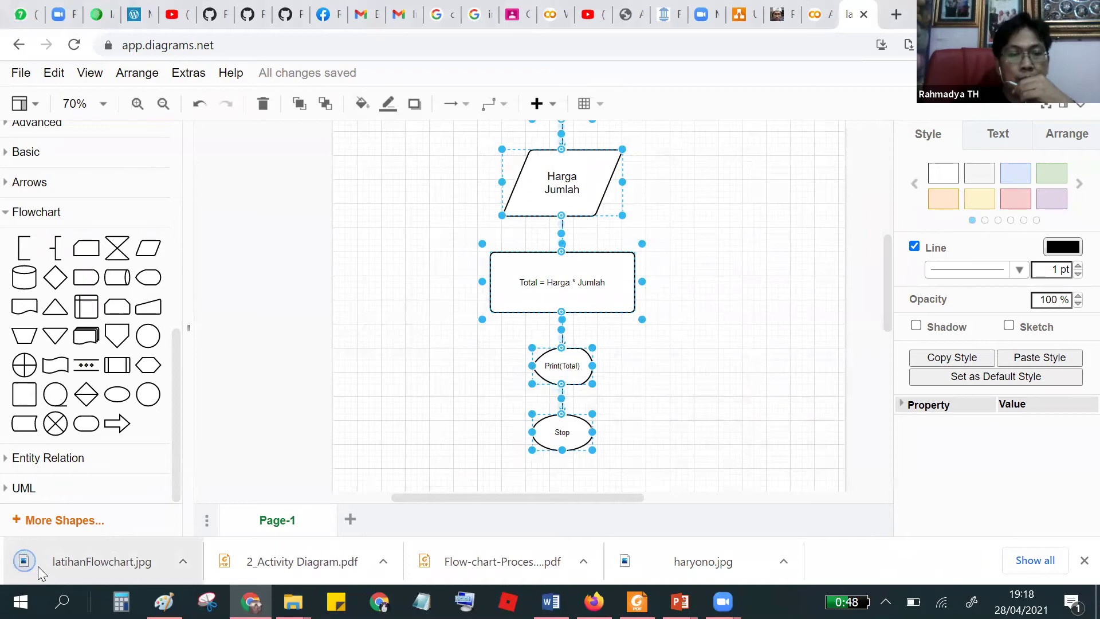
Step: Switch to the Word document and insert the picture latihanFlowchart.jpg from D:\Pengajaran\Algoritma\Week 5 below the Berikut Flowchart line
click(293, 602)
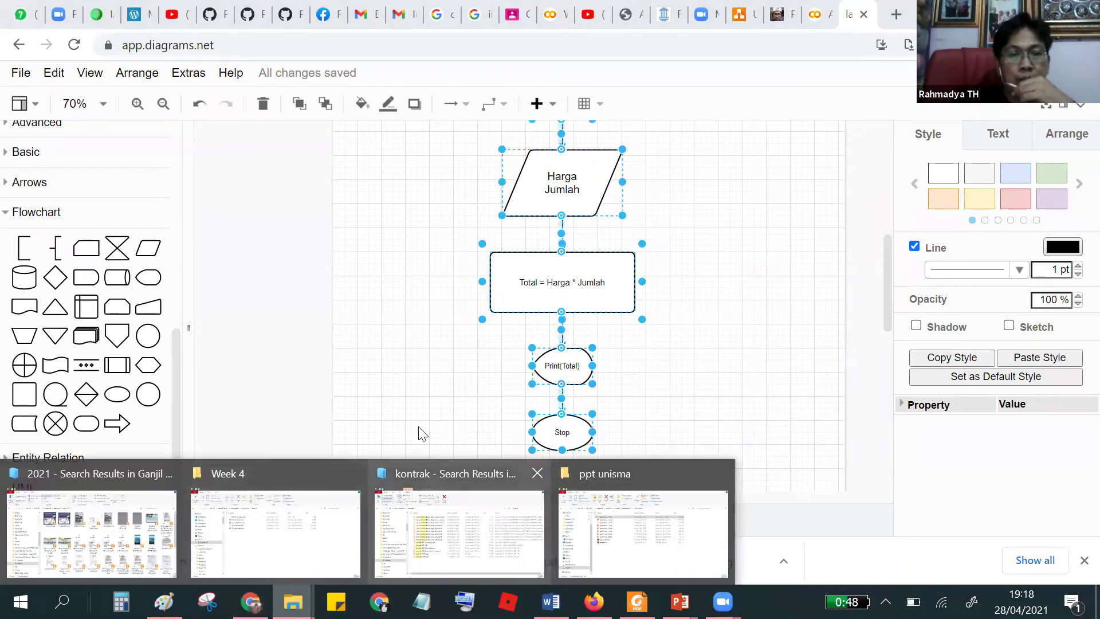
click(550, 601)
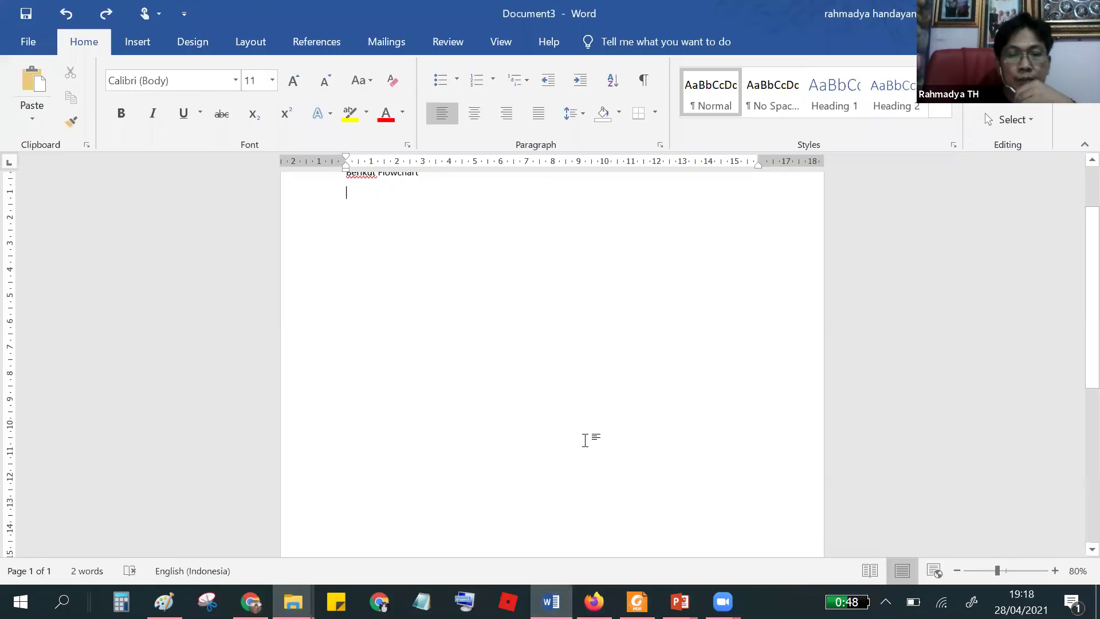
key(alt+n)
key(p)
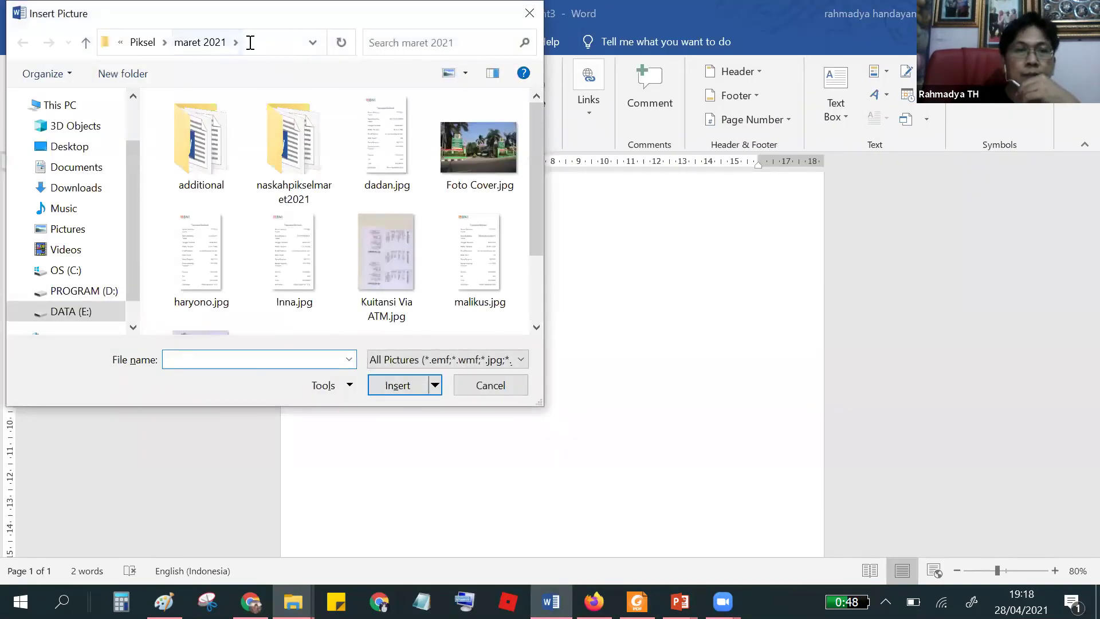
click(248, 40)
key(ctrl+v)
key(Return)
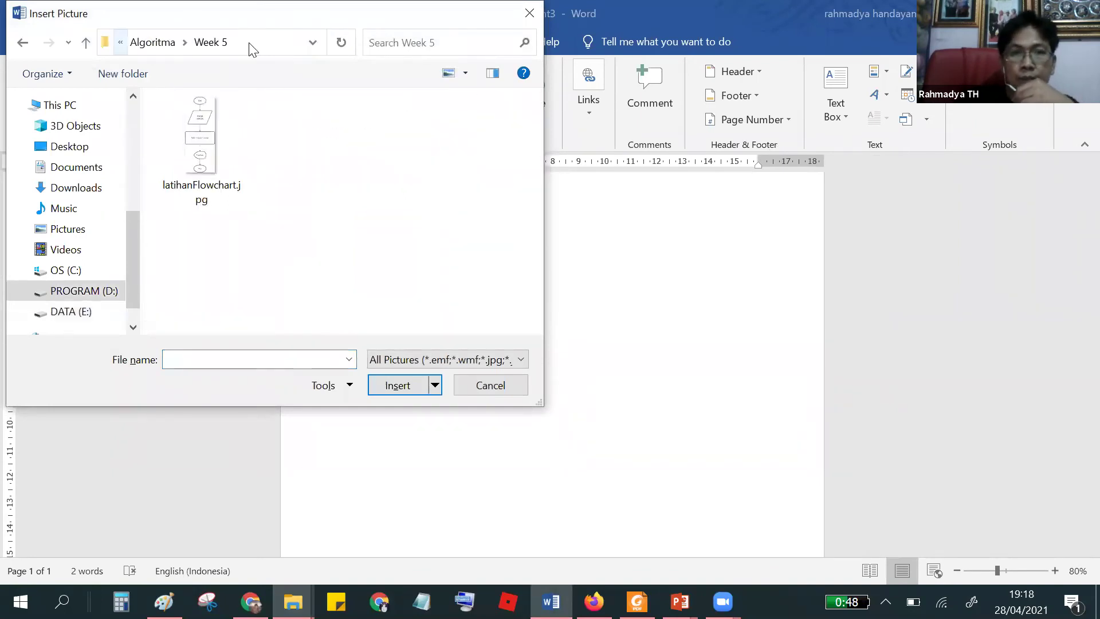
click(207, 150)
double_click(207, 151)
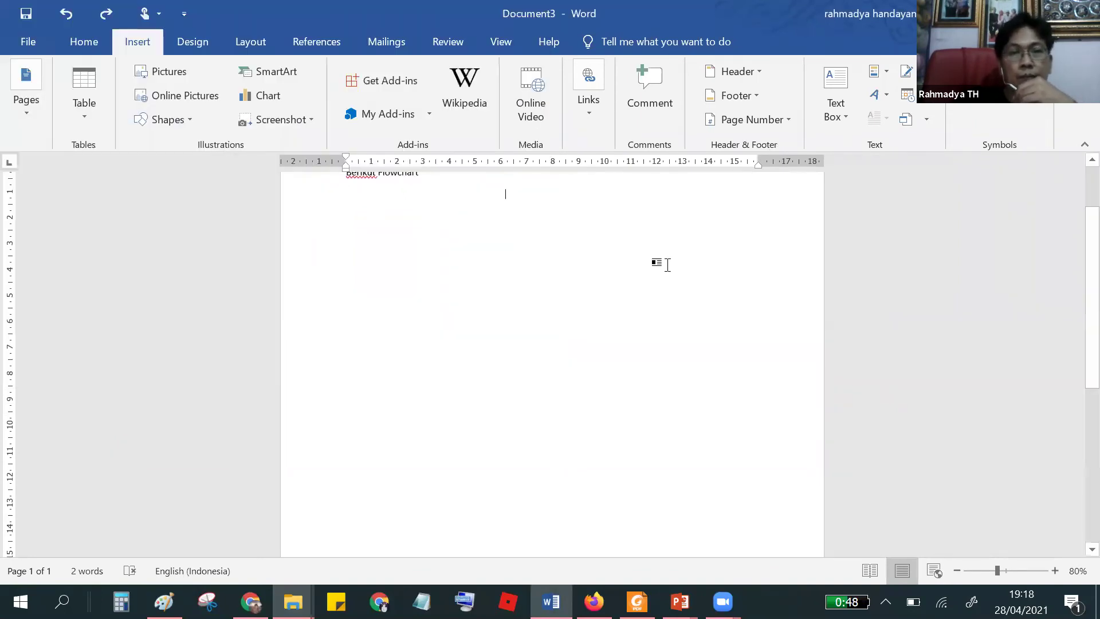
Step: Deselect the inserted picture and review the whole flowchart in the document from Start to Stop
scroll(664, 295, down, 4)
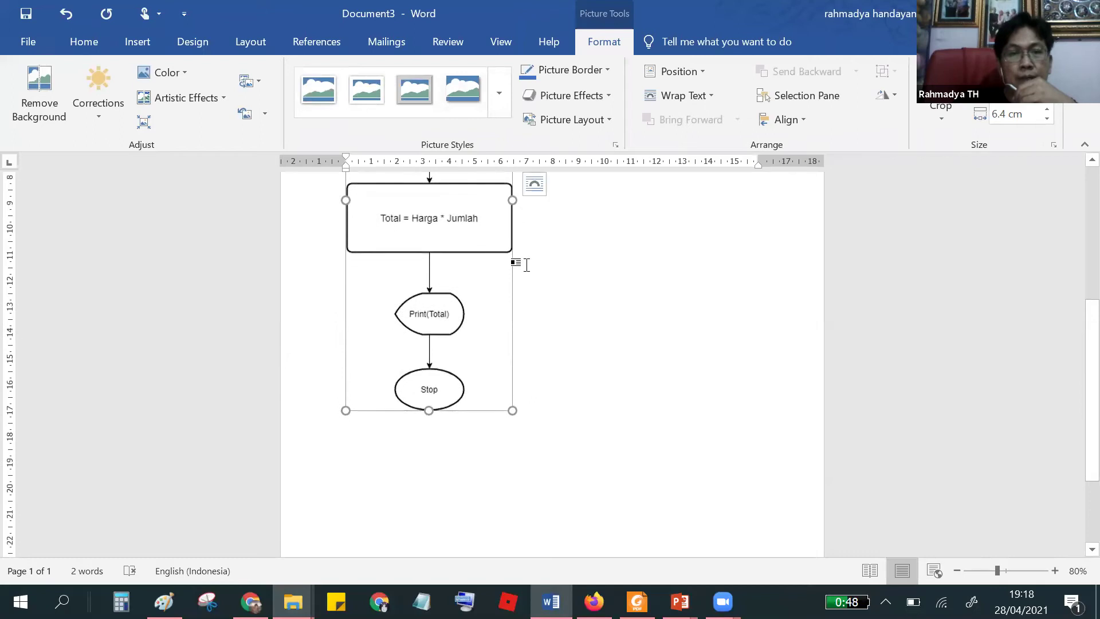
scroll(626, 325, up, 1)
click(626, 325)
scroll(547, 252, up, 2)
scroll(547, 252, up, 2)
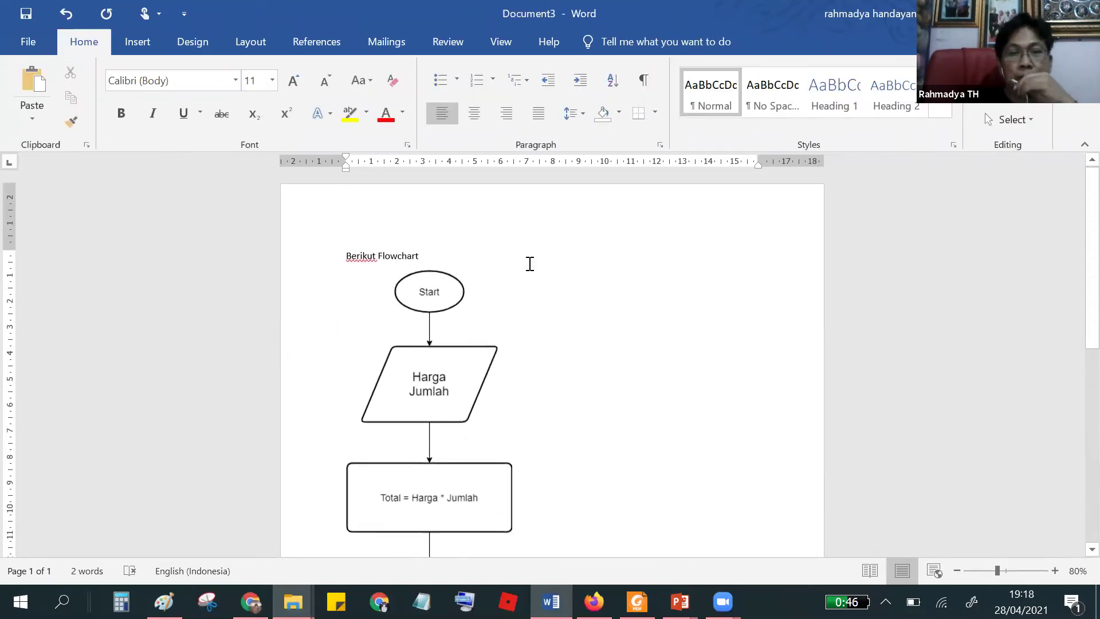
scroll(528, 261, down, 3)
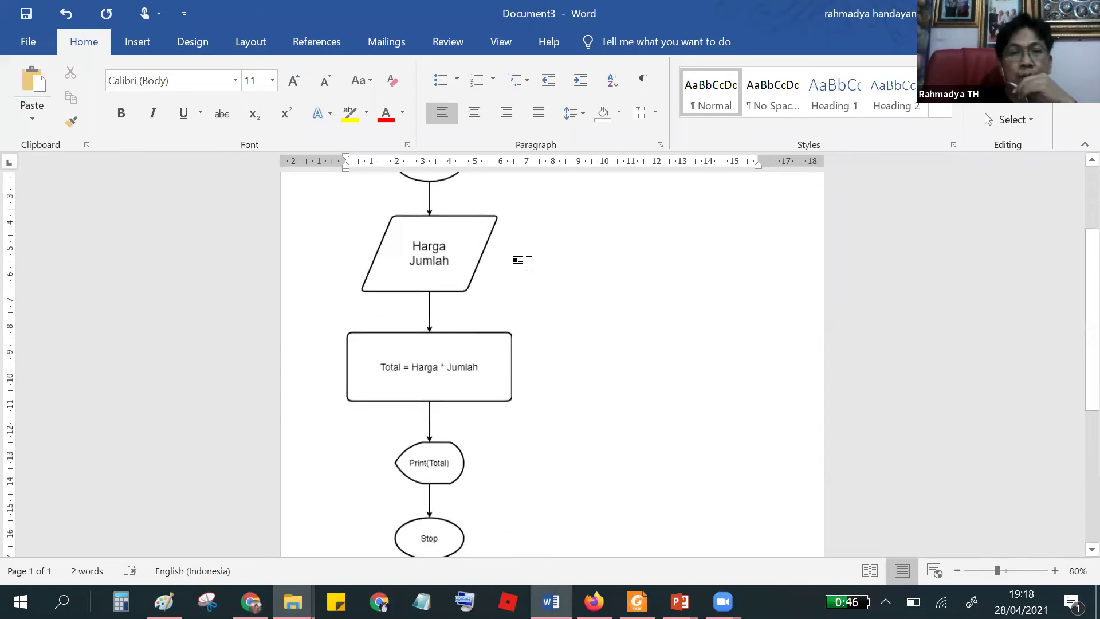
scroll(528, 262, down, 3)
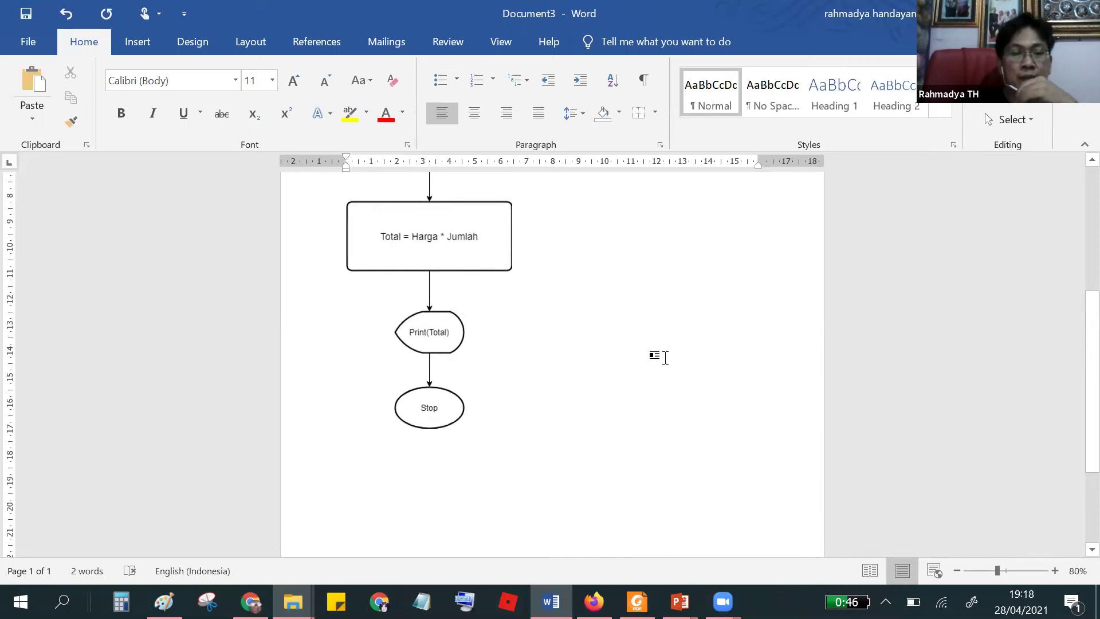
Step: Switch to the browser, examine the purchase-total code in the AktFE-Simple.ipynb notebook, and return to the flowchart diagram
key(alt+Tab)
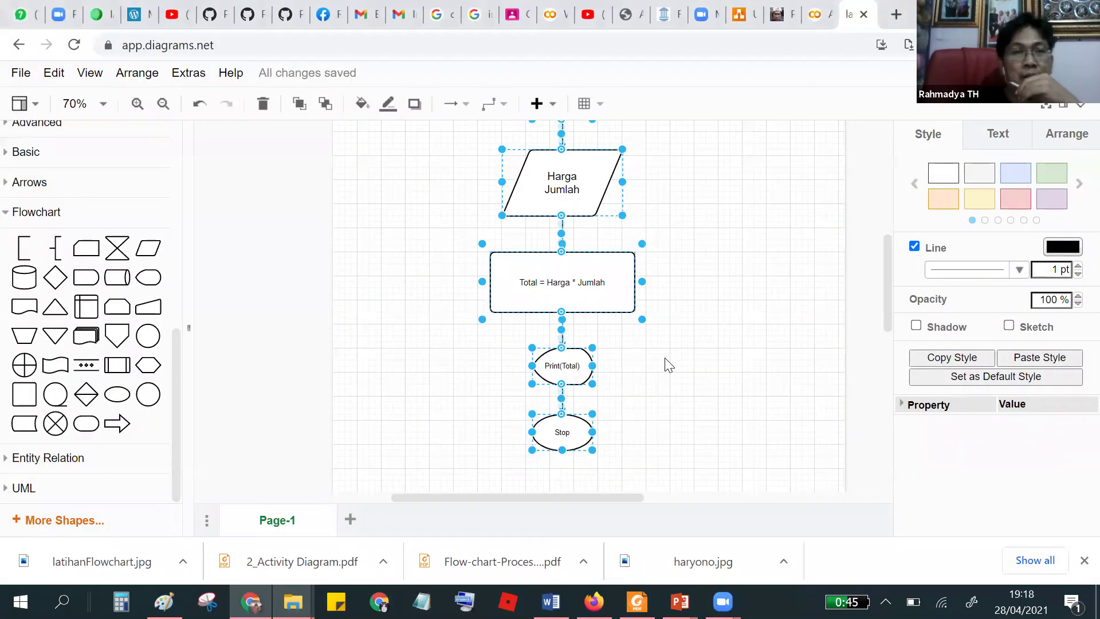
click(813, 14)
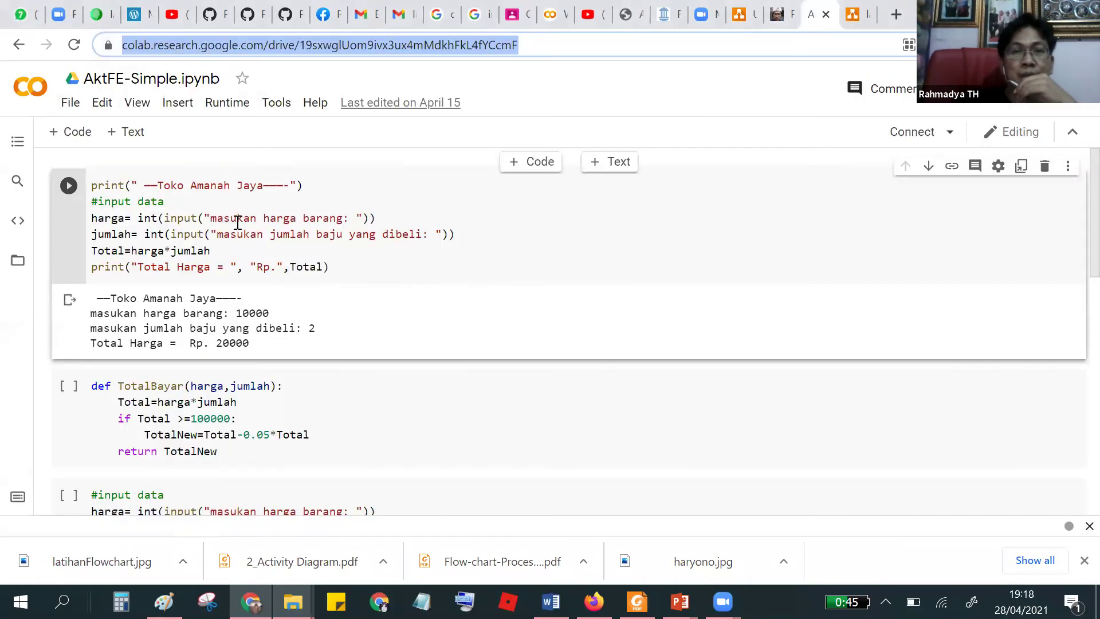
click(853, 19)
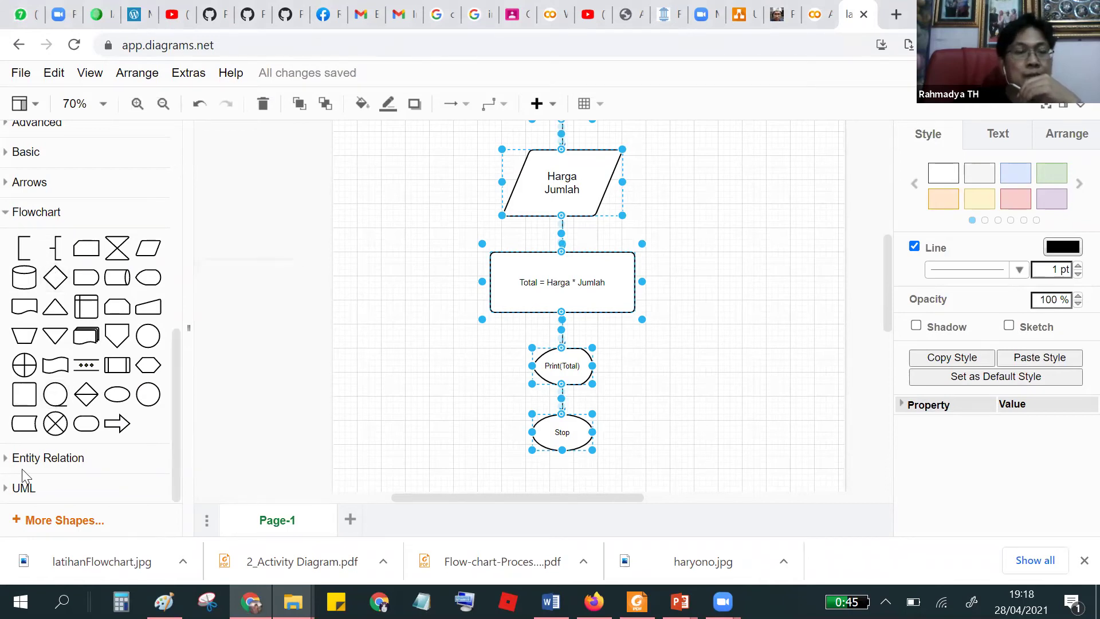
Step: Expand the UML shape library and look through its available shapes
click(9, 488)
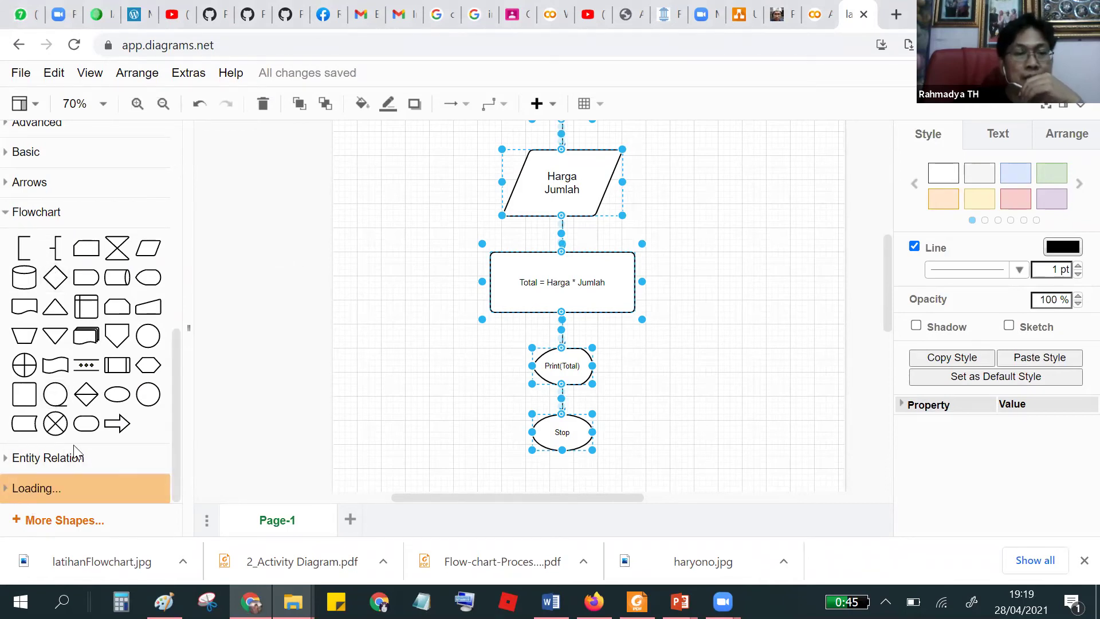
scroll(171, 462, down, 6)
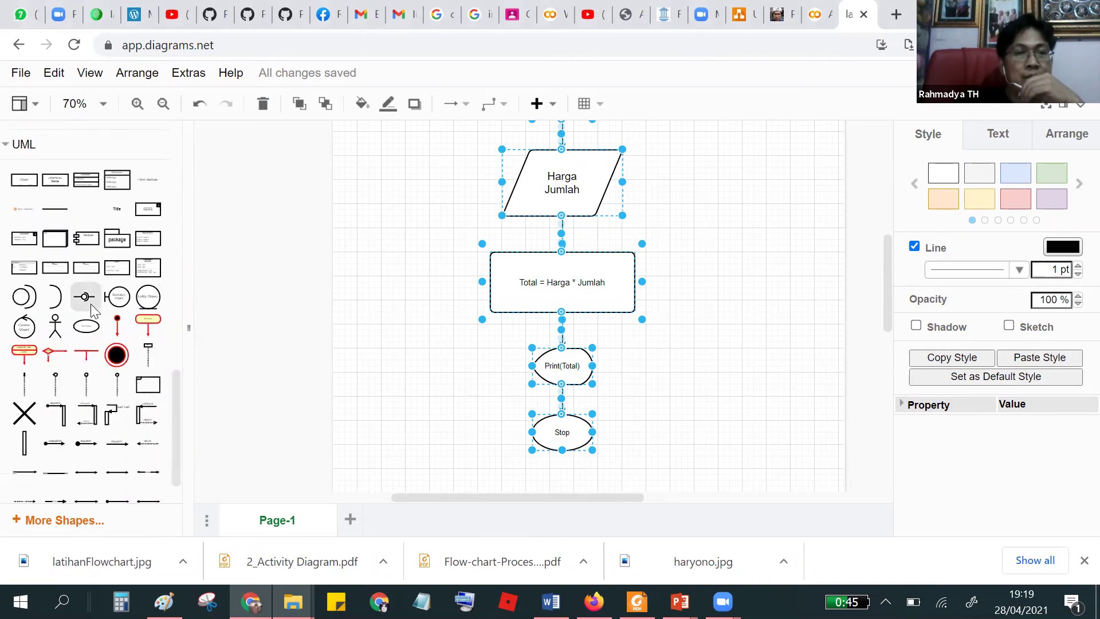
scroll(94, 311, up, 3)
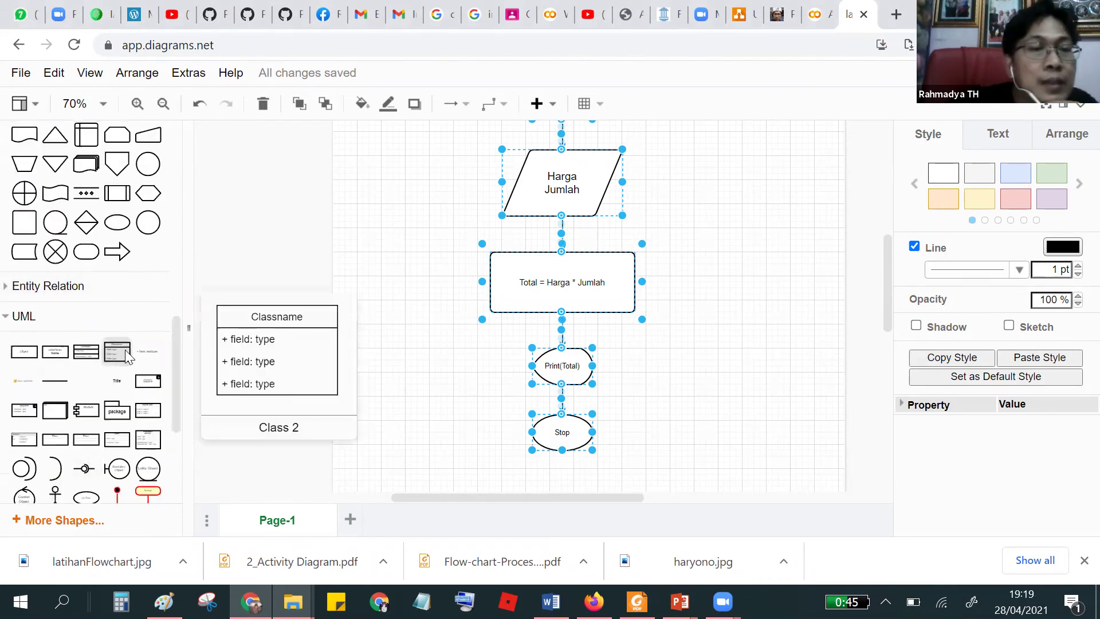
mouse_move(30, 357)
scroll(29, 358, down, 3)
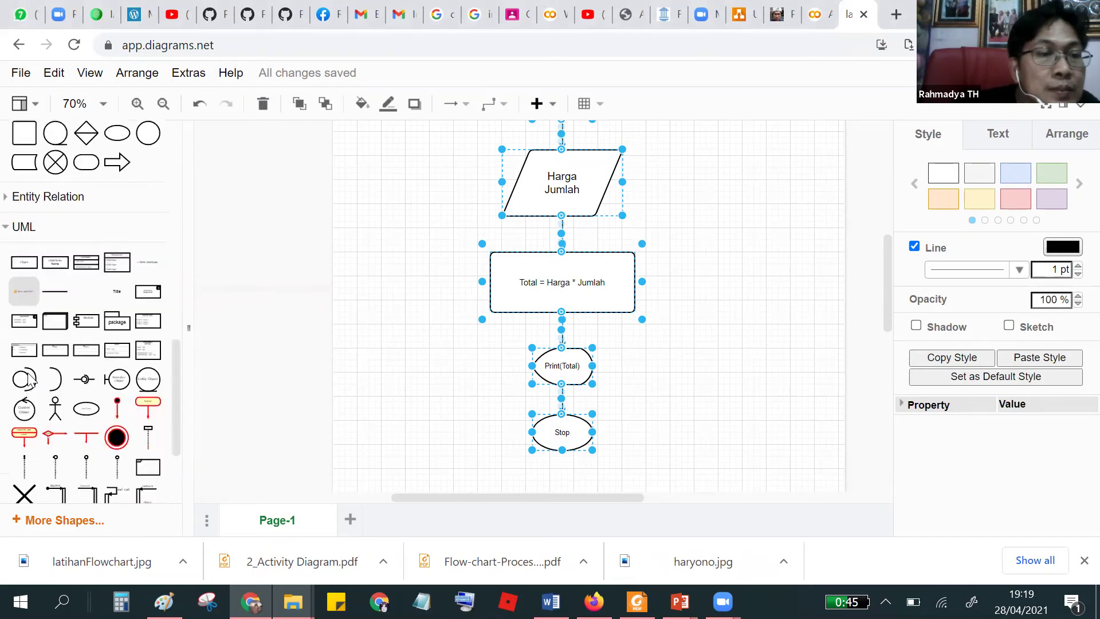
Step: Examine the UML shape library for activity diagram symbols such as Condition, Start, End and Callback
mouse_move(56, 339)
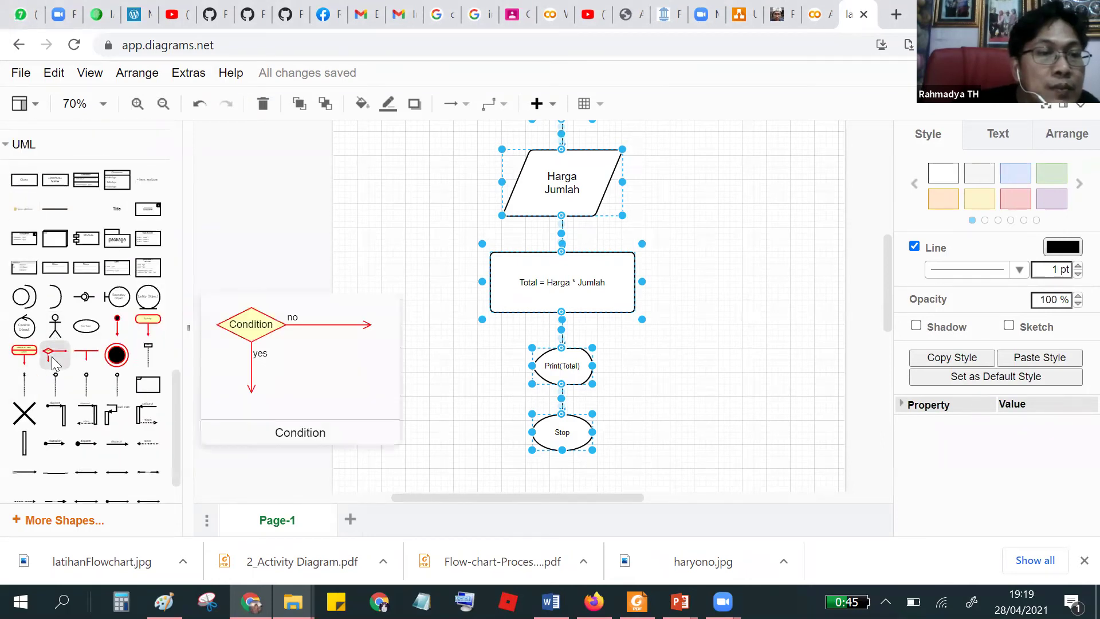
scroll(53, 363, down, 1)
scroll(67, 365, up, 6)
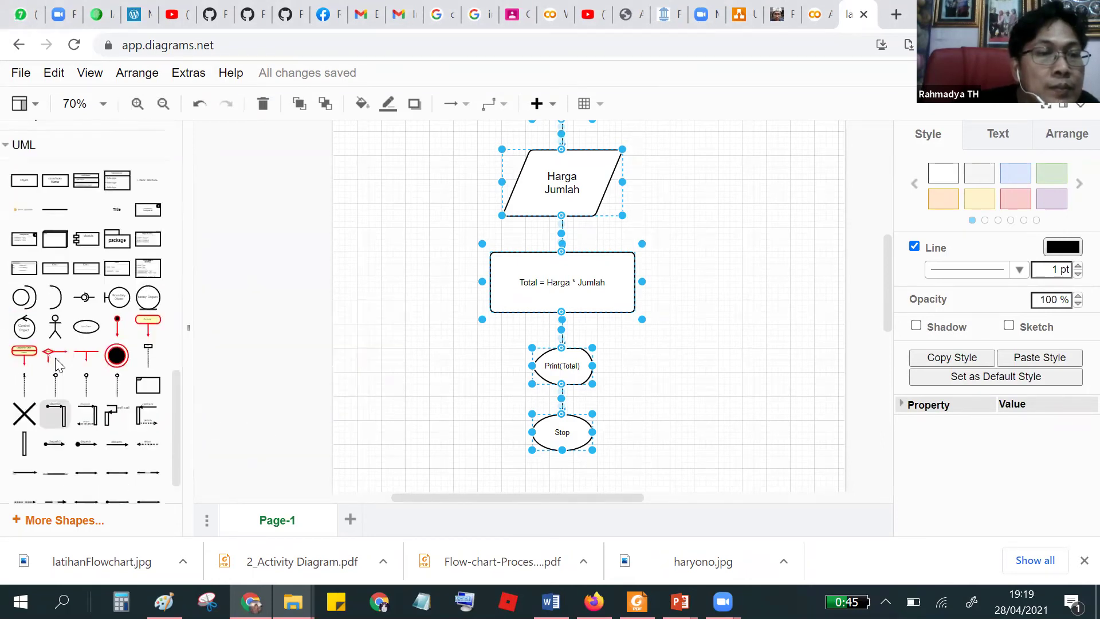
scroll(68, 365, down, 5)
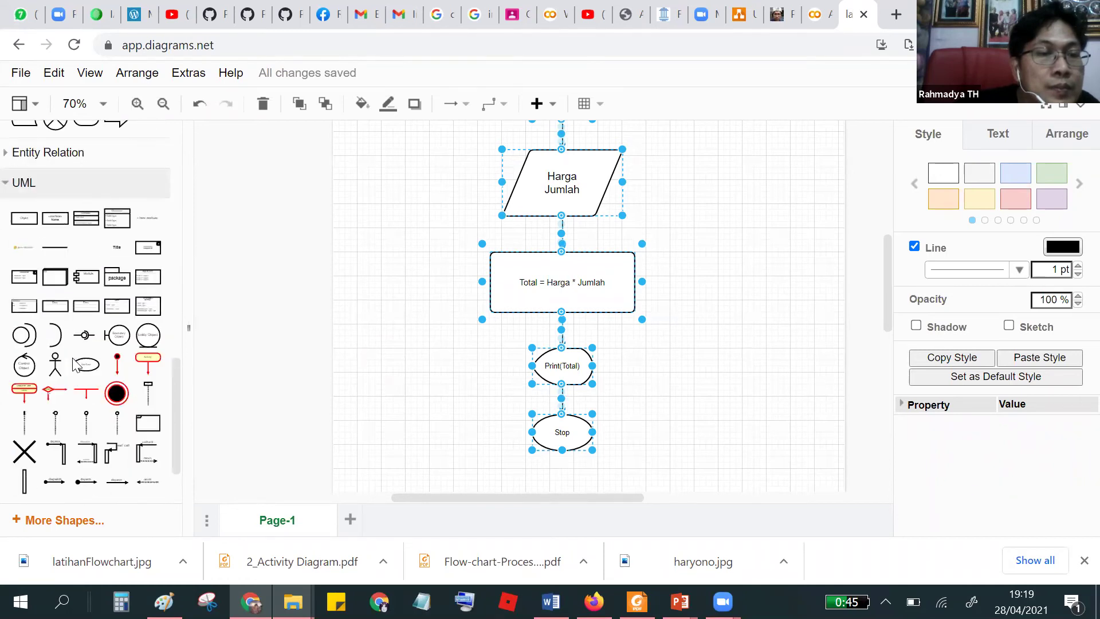
scroll(104, 372, down, 2)
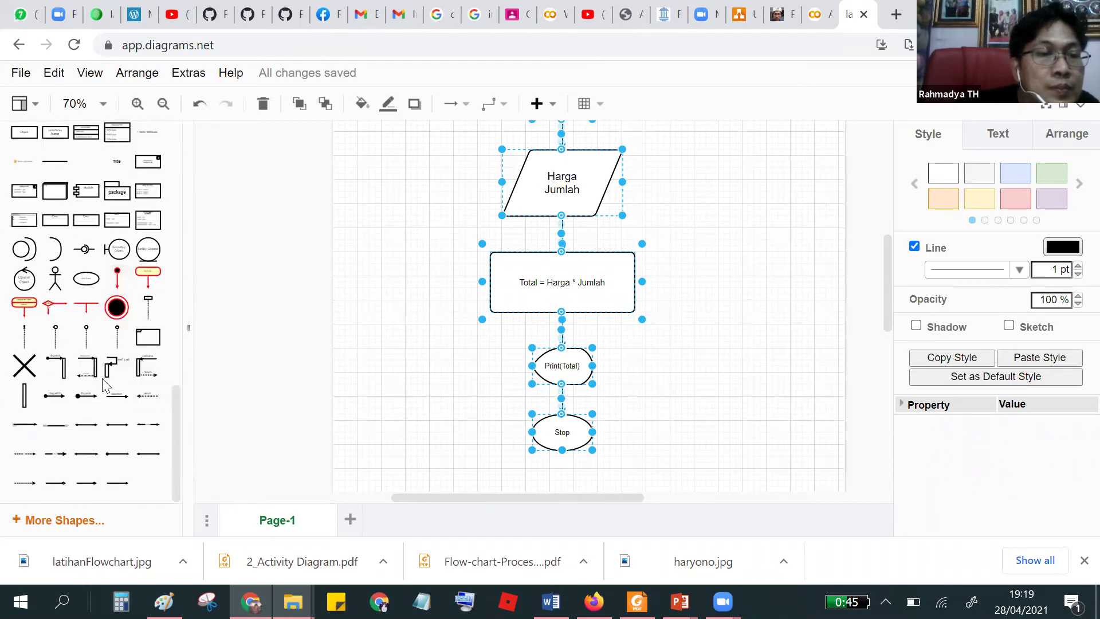
mouse_move(107, 388)
scroll(107, 387, up, 2)
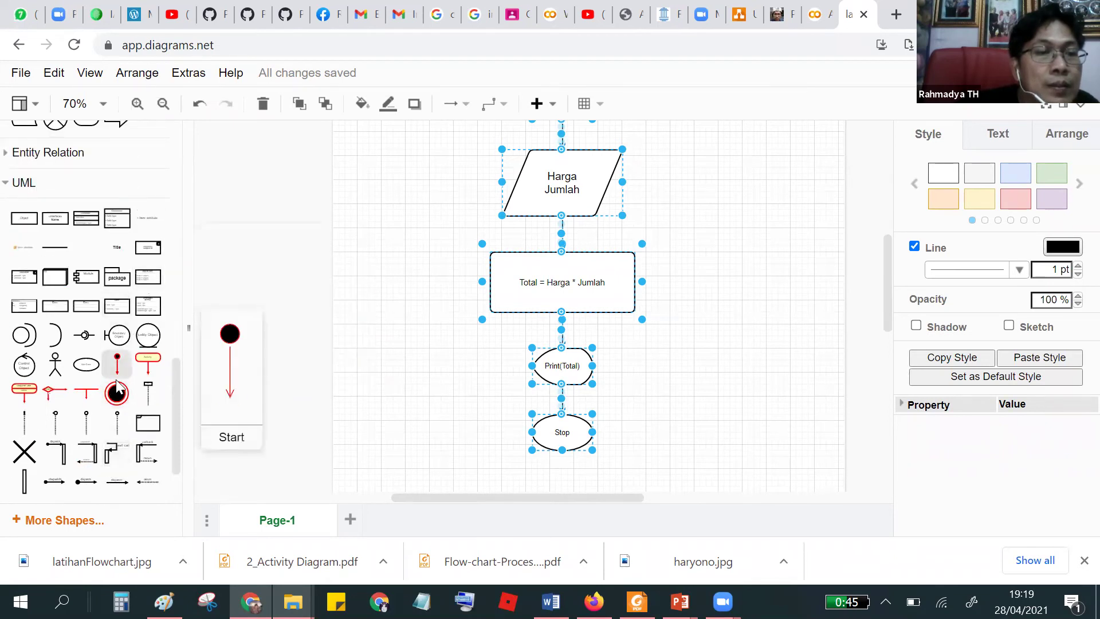
drag(584, 495, 678, 495)
scroll(671, 395, up, 3)
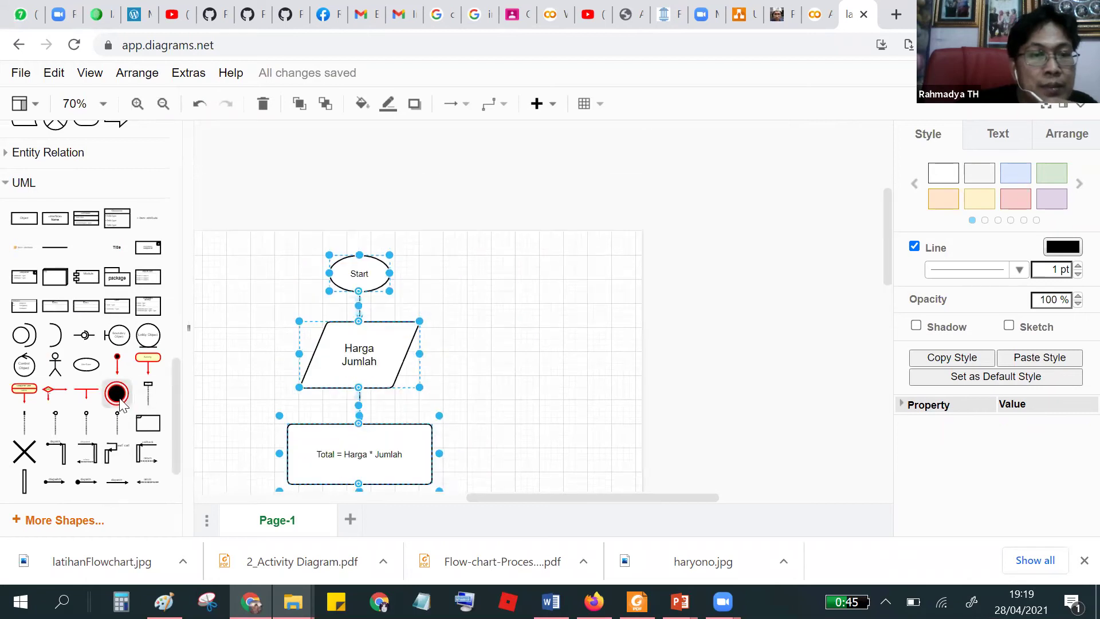
scroll(147, 383, down, 2)
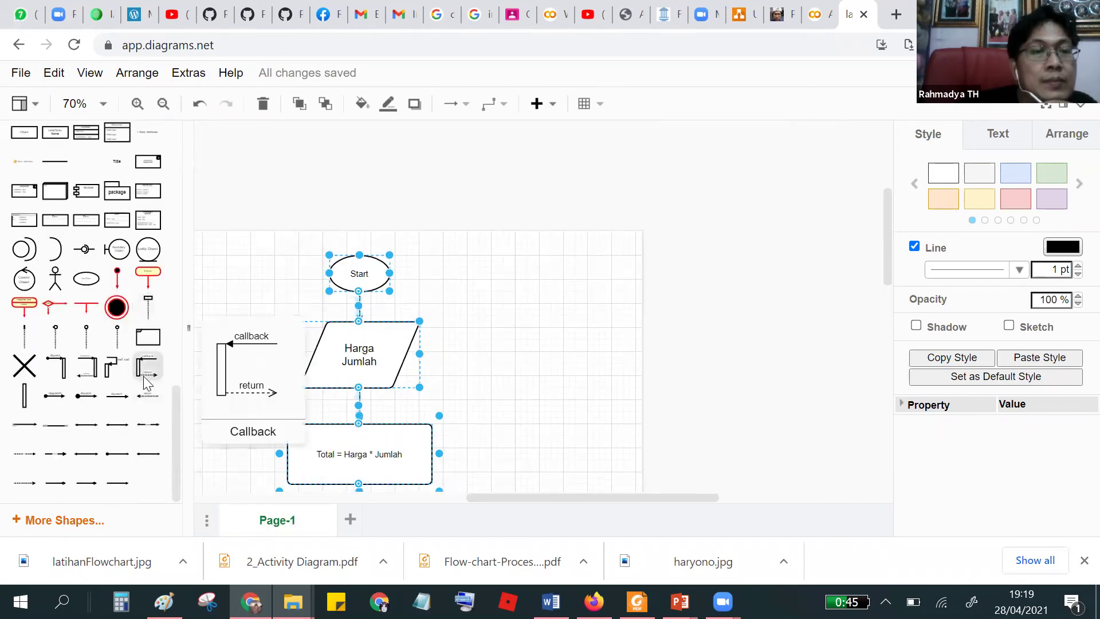
scroll(138, 389, up, 3)
mouse_move(124, 399)
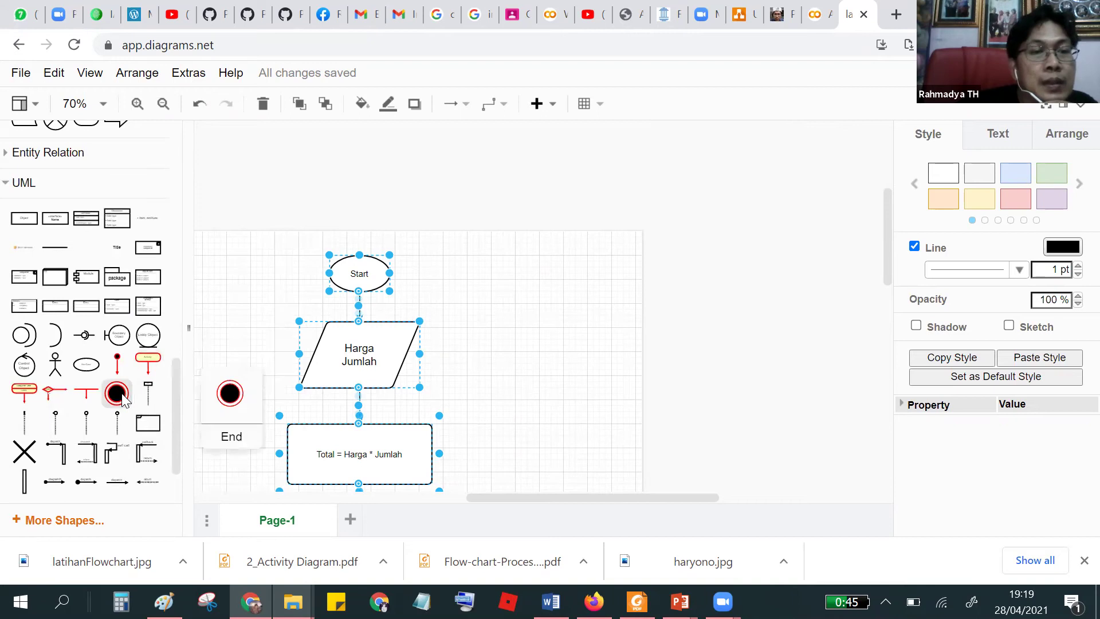
Step: Place a UML Start shape with its arrow on empty canvas beside the flowchart's Start ellipse
mouse_move(118, 374)
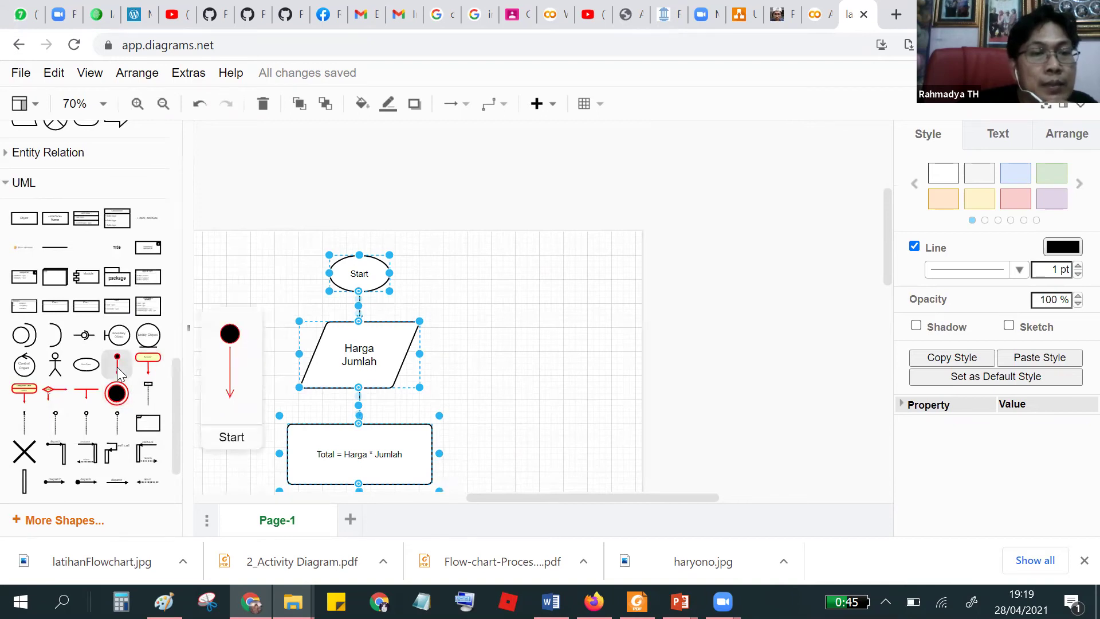
drag(119, 373, 537, 270)
click(587, 319)
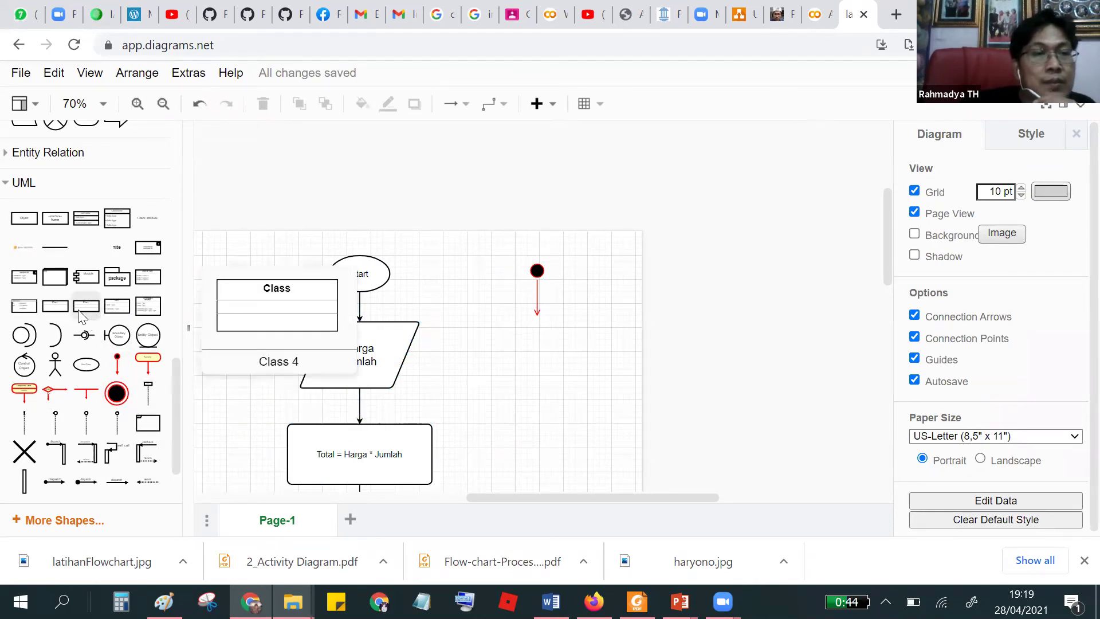
Step: Look through the UML shapes, including Class, Component, Interface, Entity and Frame, for a suitable activity box
mouse_move(82, 296)
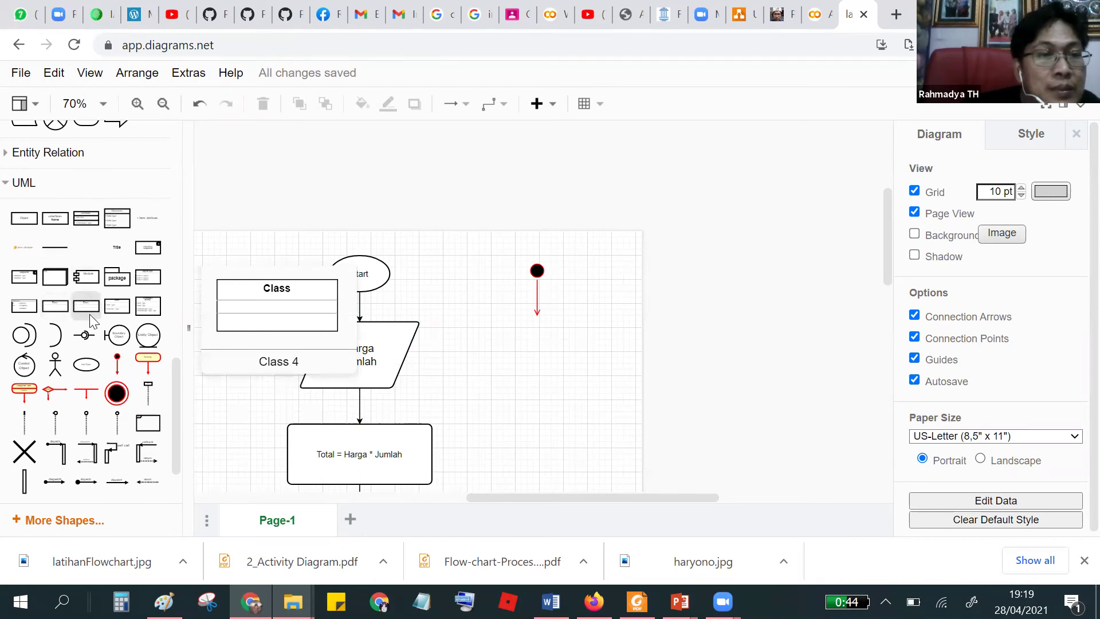
mouse_move(153, 254)
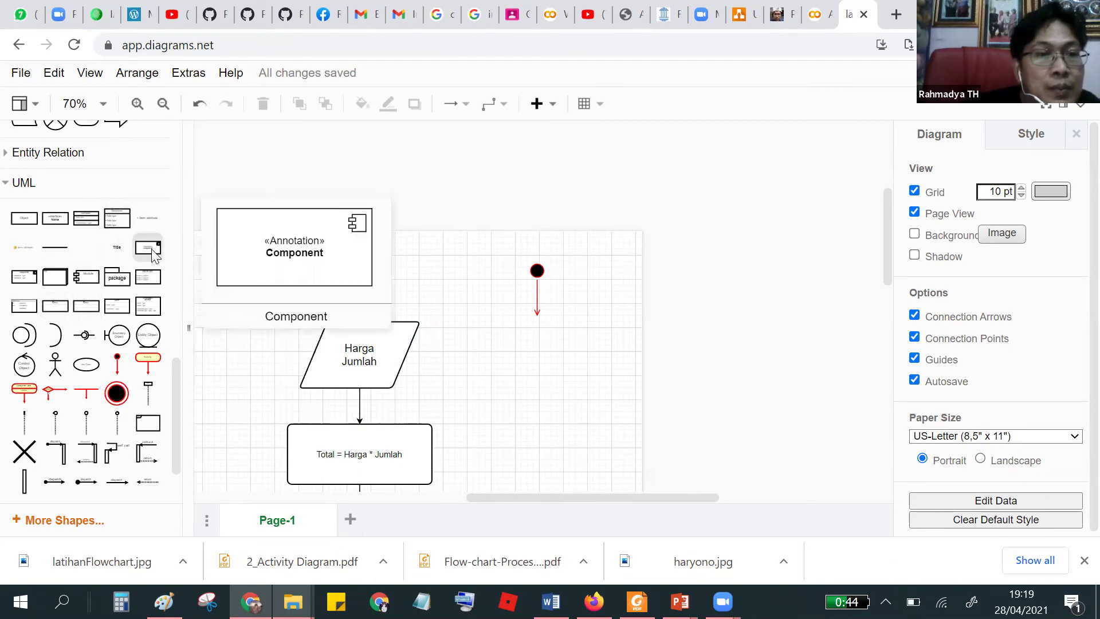
mouse_move(51, 224)
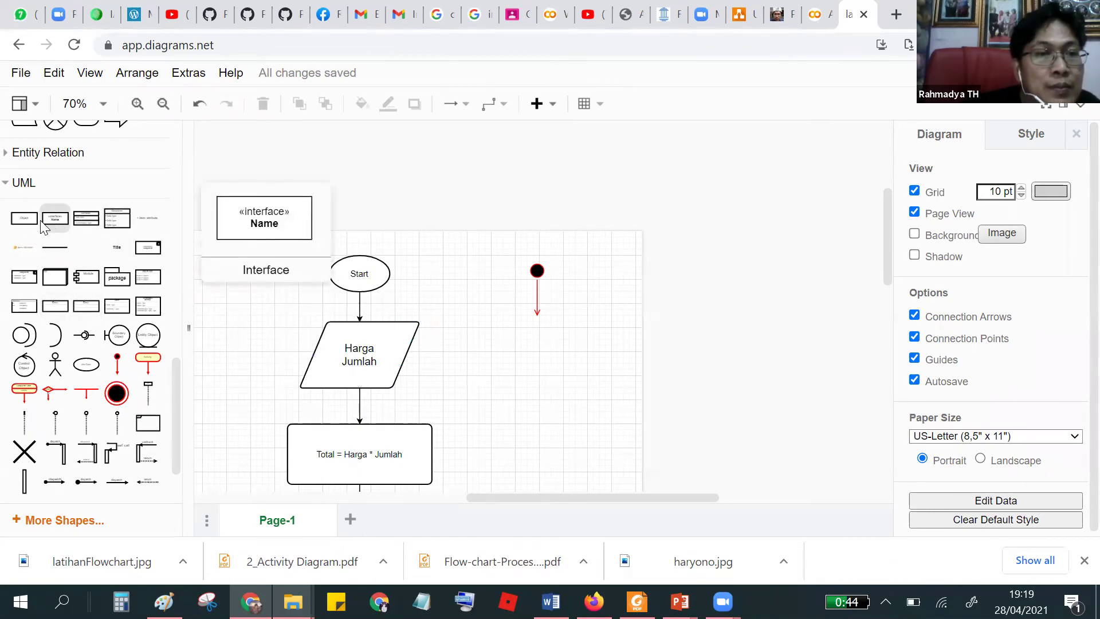
mouse_move(34, 318)
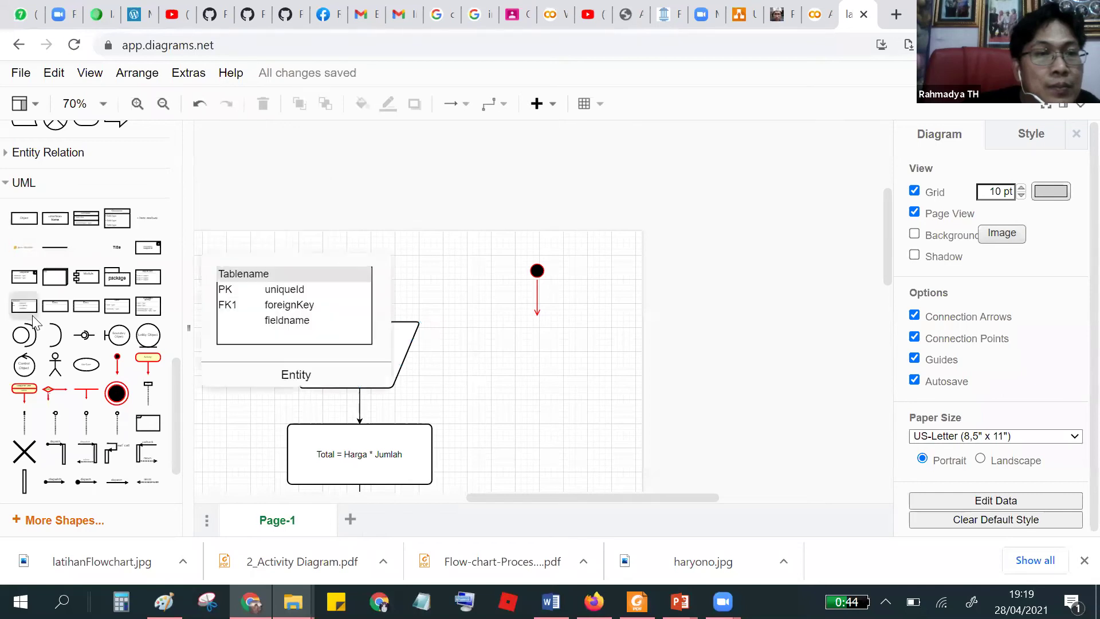
scroll(50, 325, down, 3)
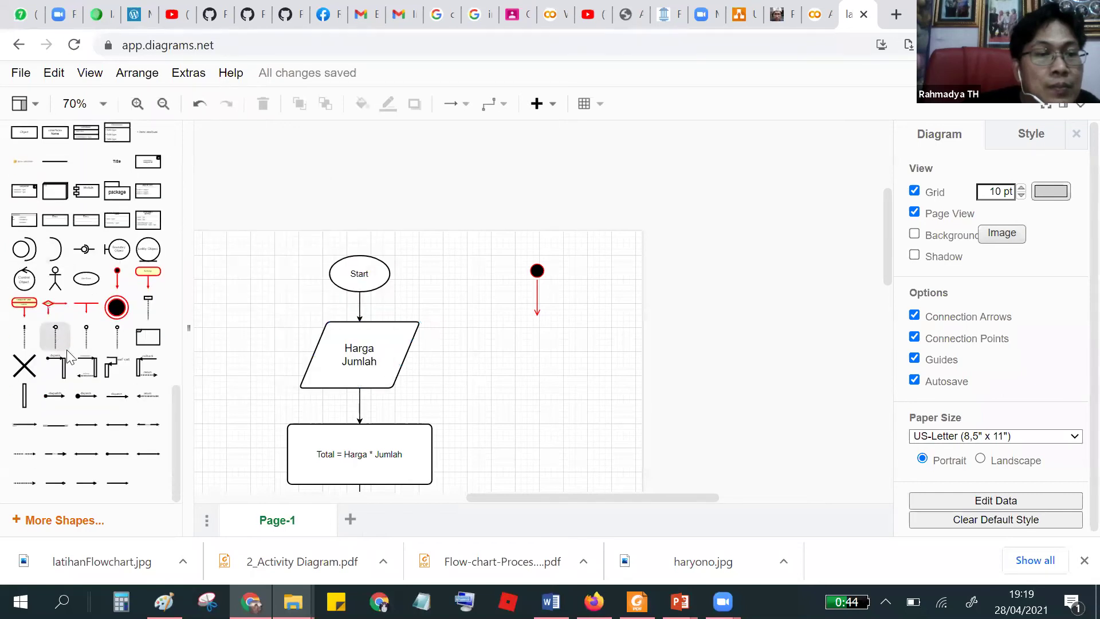
mouse_move(86, 400)
scroll(74, 383, up, 3)
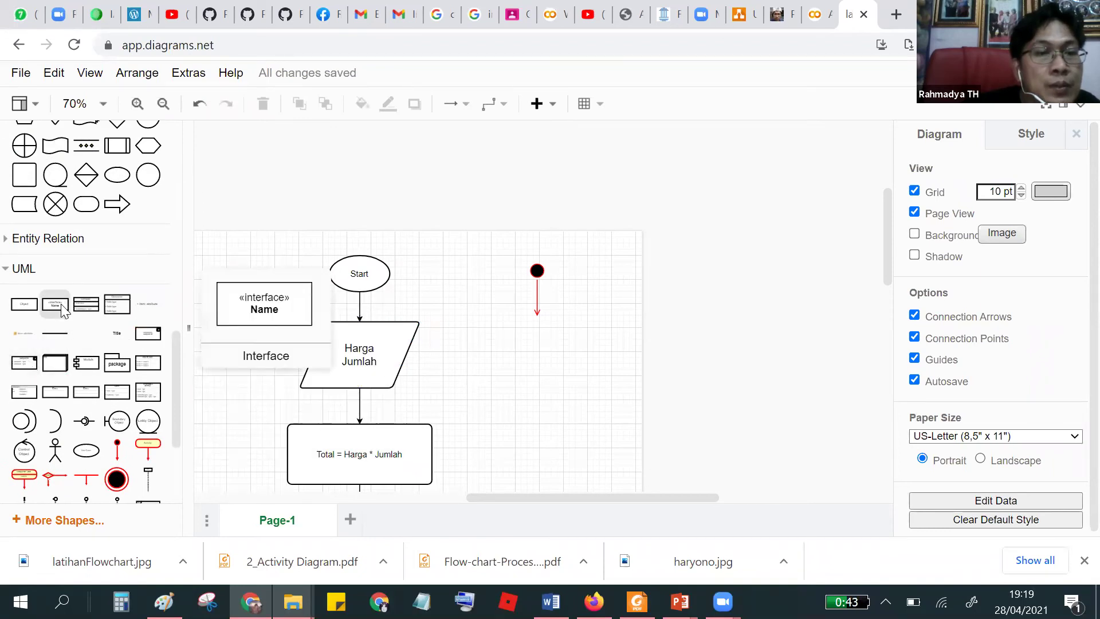
scroll(92, 321, down, 3)
mouse_move(110, 314)
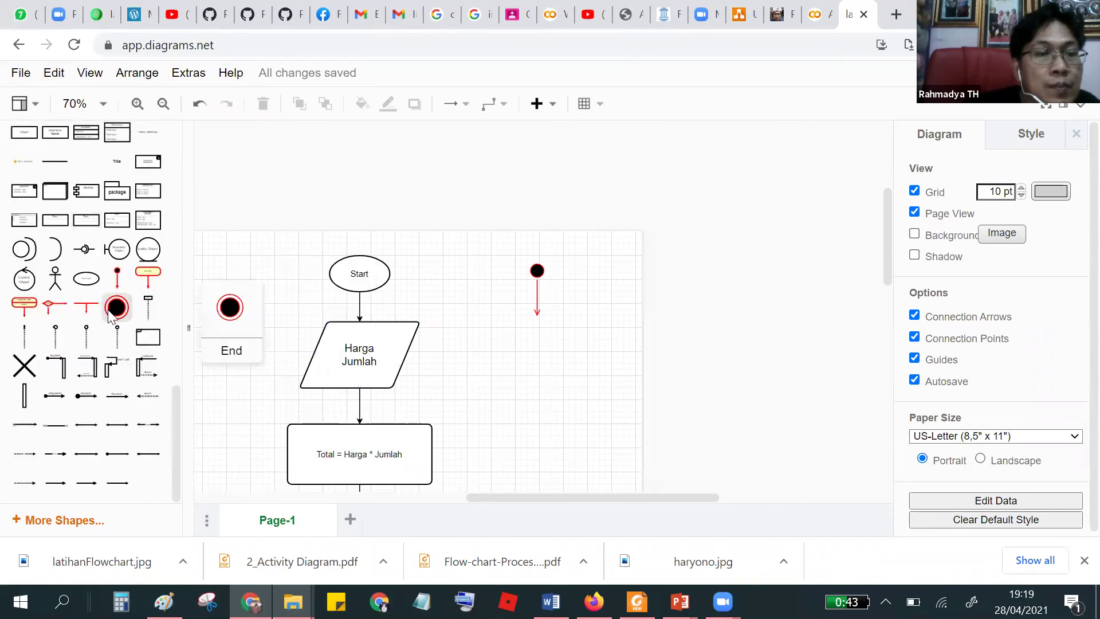
scroll(120, 349, up, 3)
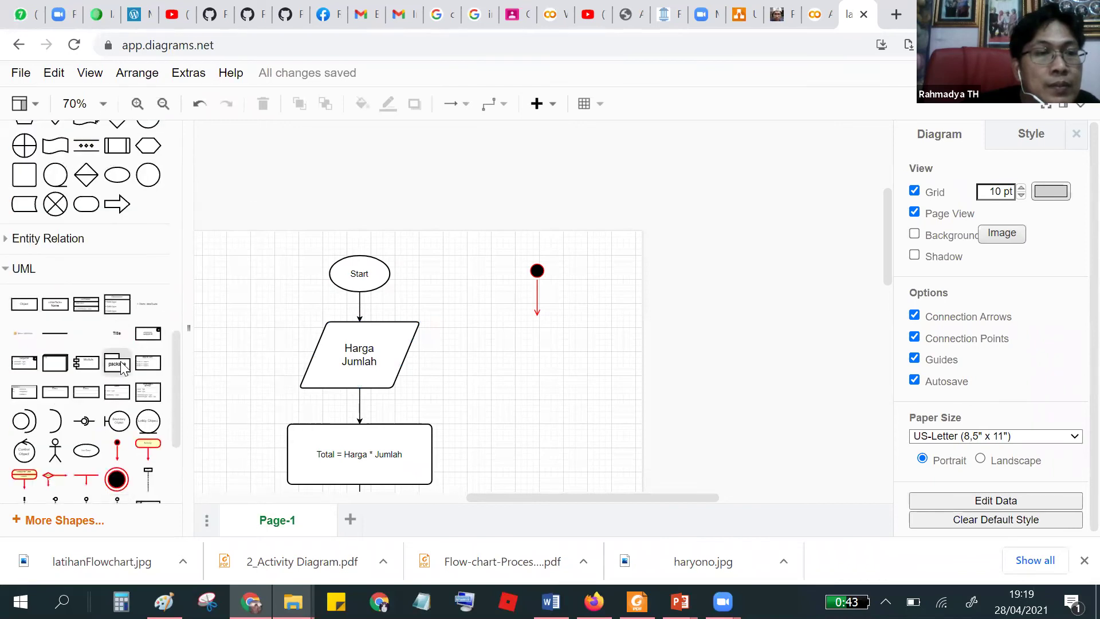
scroll(117, 360, down, 2)
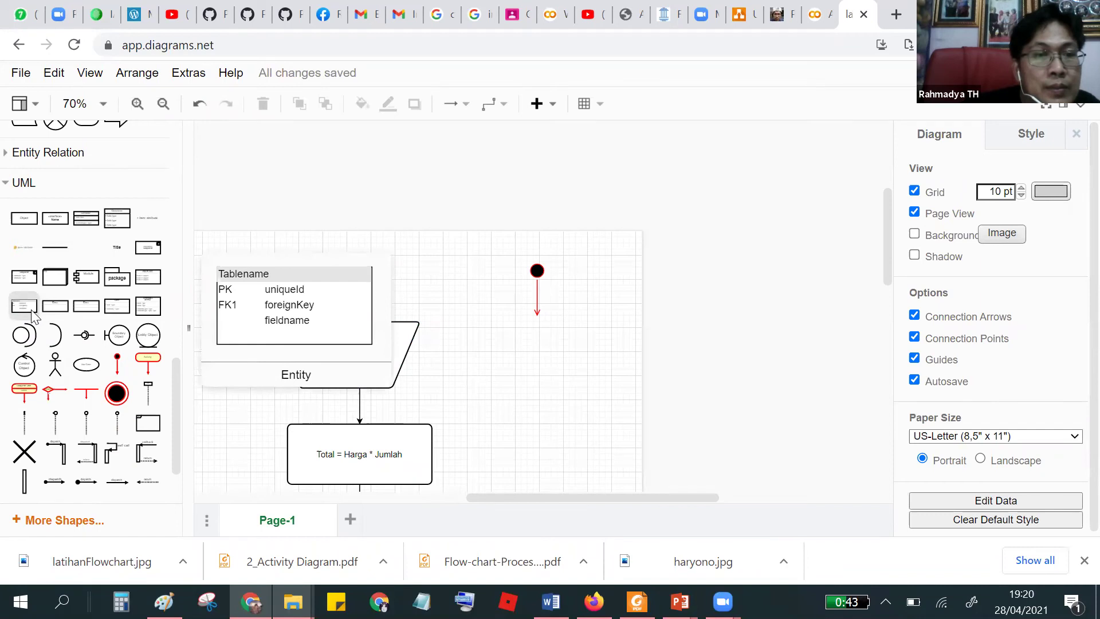
mouse_move(154, 434)
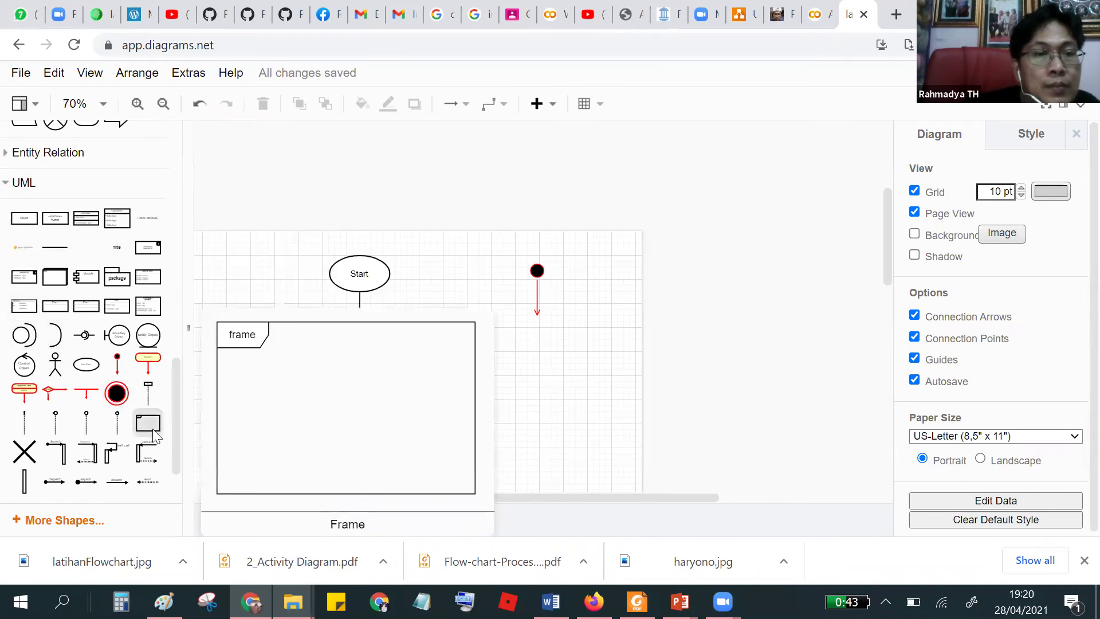
Step: Place a UML Object box under the red start arrow and give it a short downward connector
click(25, 224)
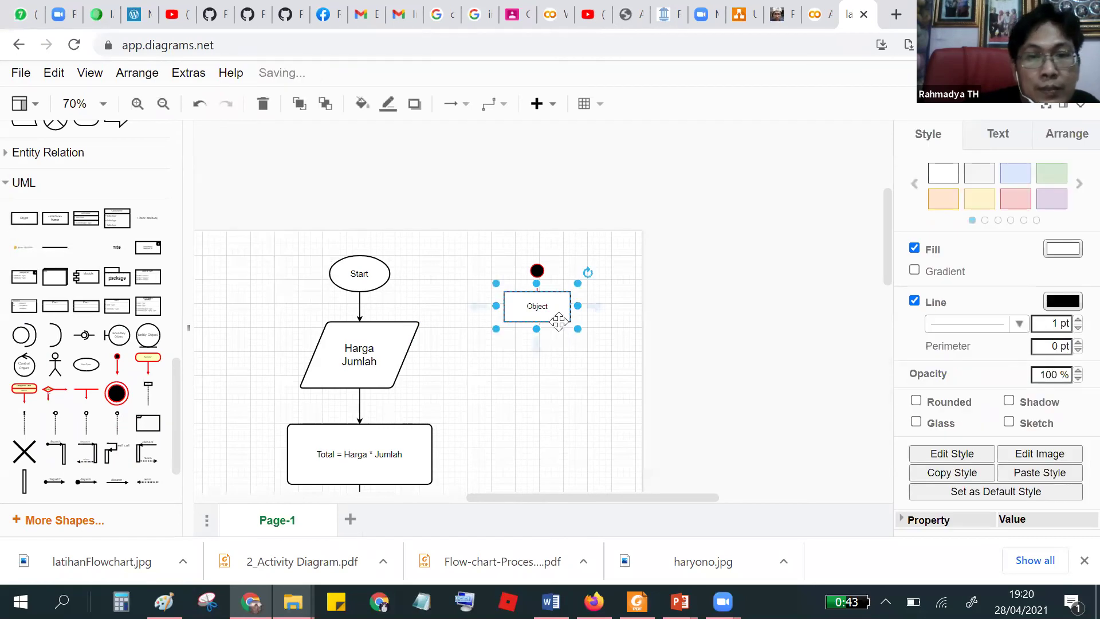
mouse_move(561, 351)
mouse_down()
mouse_move(575, 369)
mouse_move(554, 368)
mouse_up()
click(596, 372)
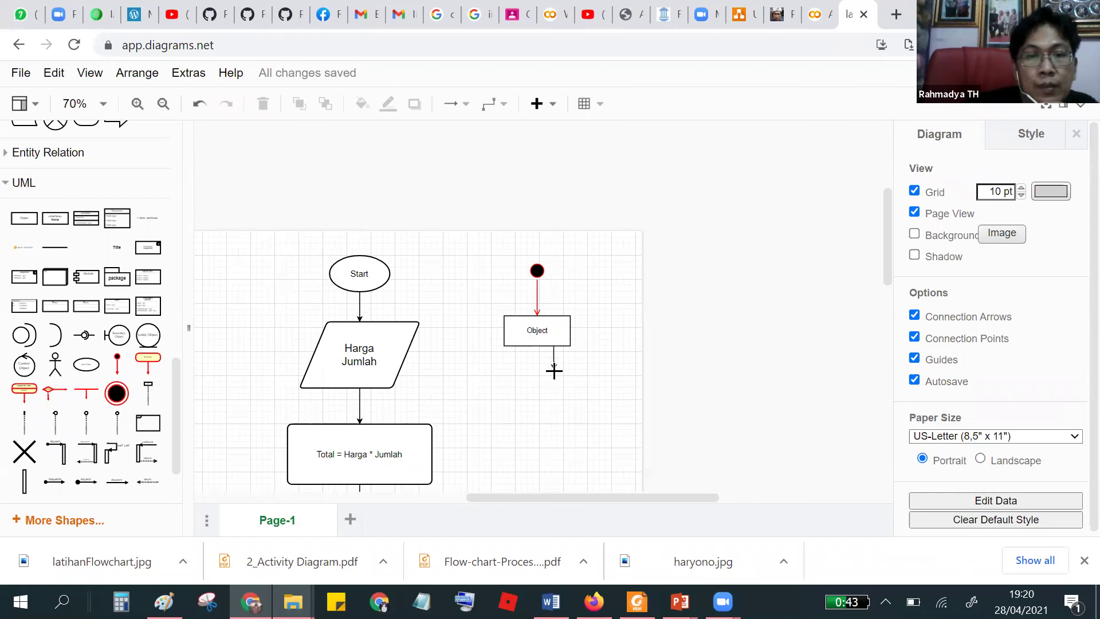
Step: Copy the text Harga Jumlah from the flowchart's parallelogram and replace the Object box's label with it
double_click(351, 360)
double_click(351, 347)
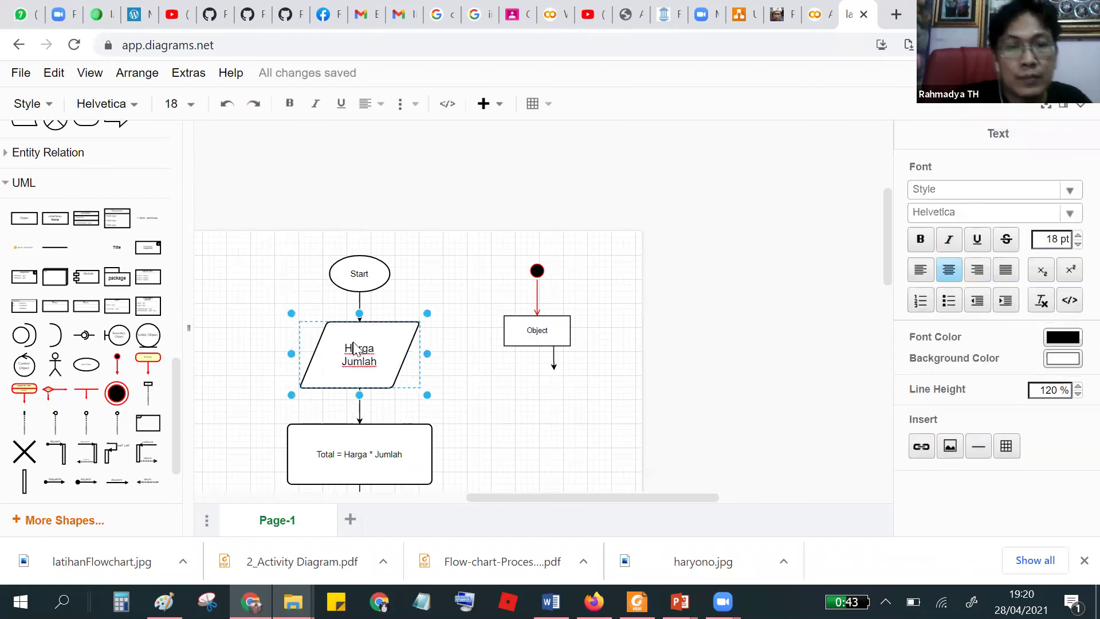
key(ctrl+a)
key(ctrl+c)
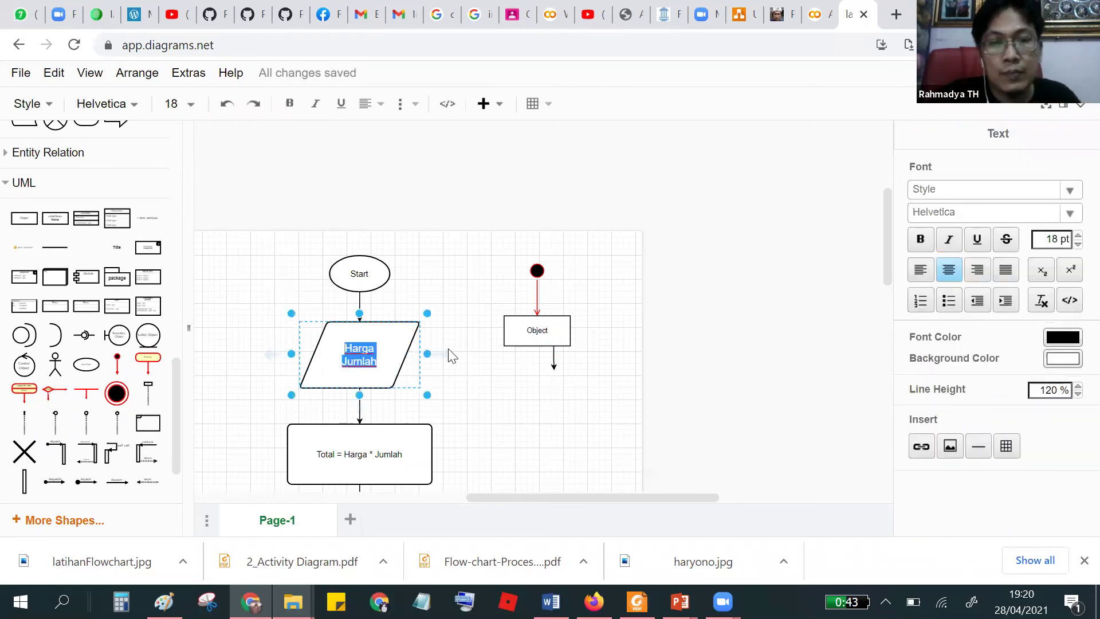
click(549, 337)
double_click(549, 336)
key(ctrl+v)
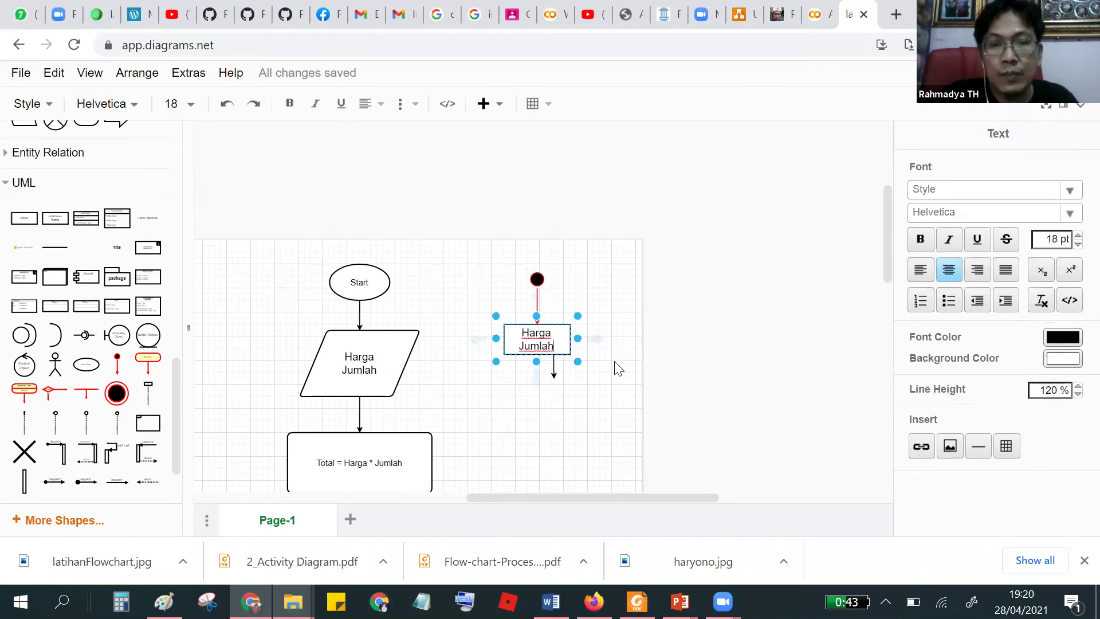
click(609, 367)
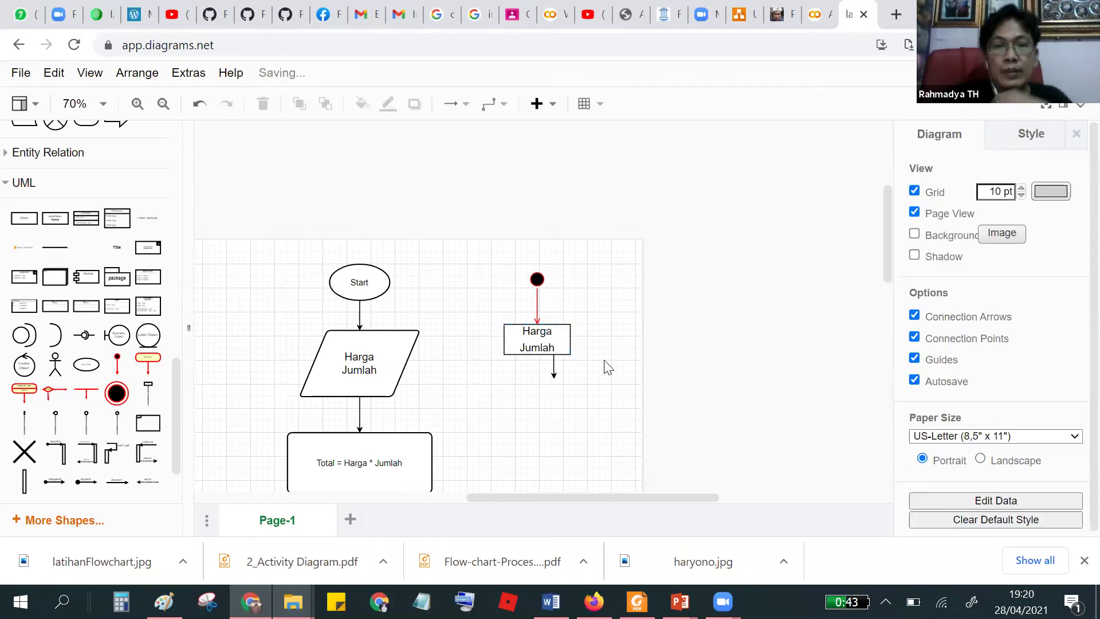
Step: Switch to the flowchart sketch in Paint and widen the canvas to make room beside the existing drawings
click(572, 355)
scroll(459, 395, down, 3)
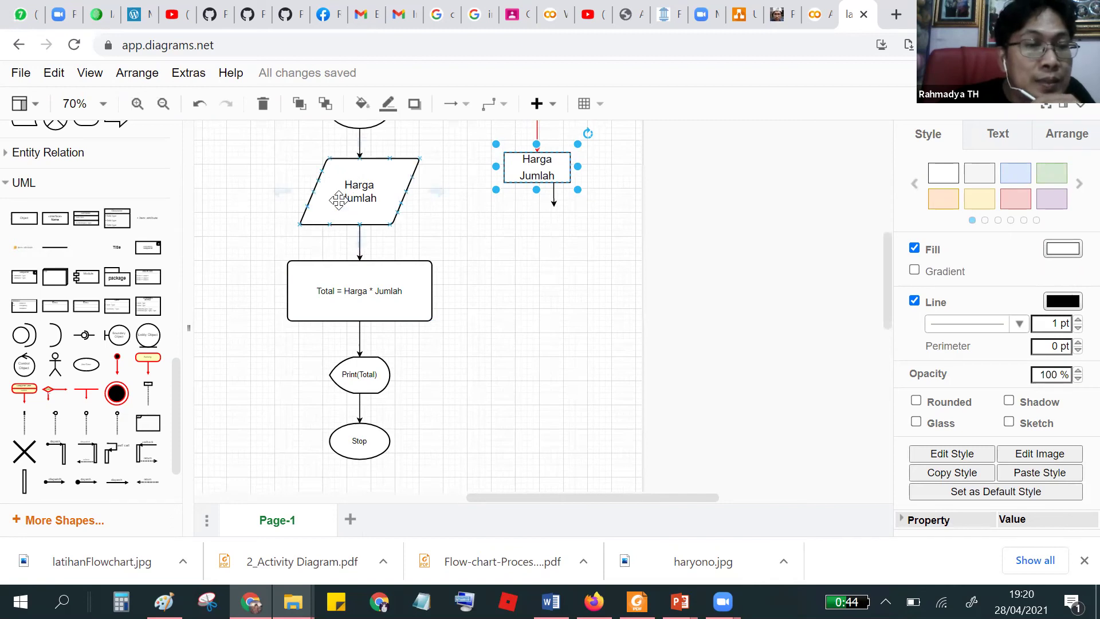
scroll(361, 249, down, 3)
scroll(201, 348, up, 3)
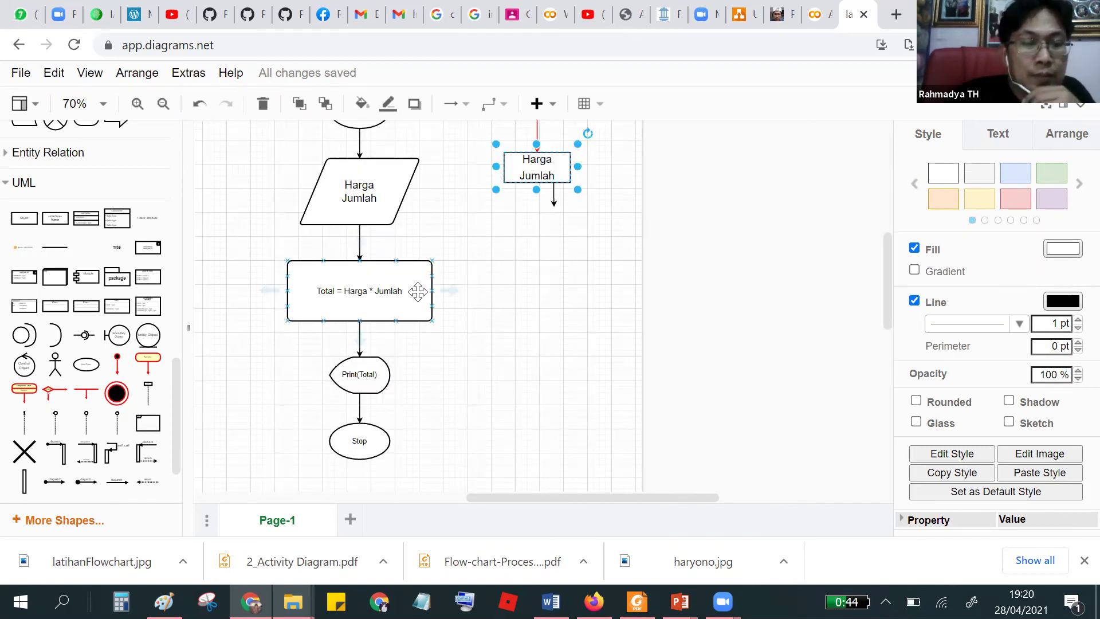
key(alt+Tab)
key(alt+Tab)
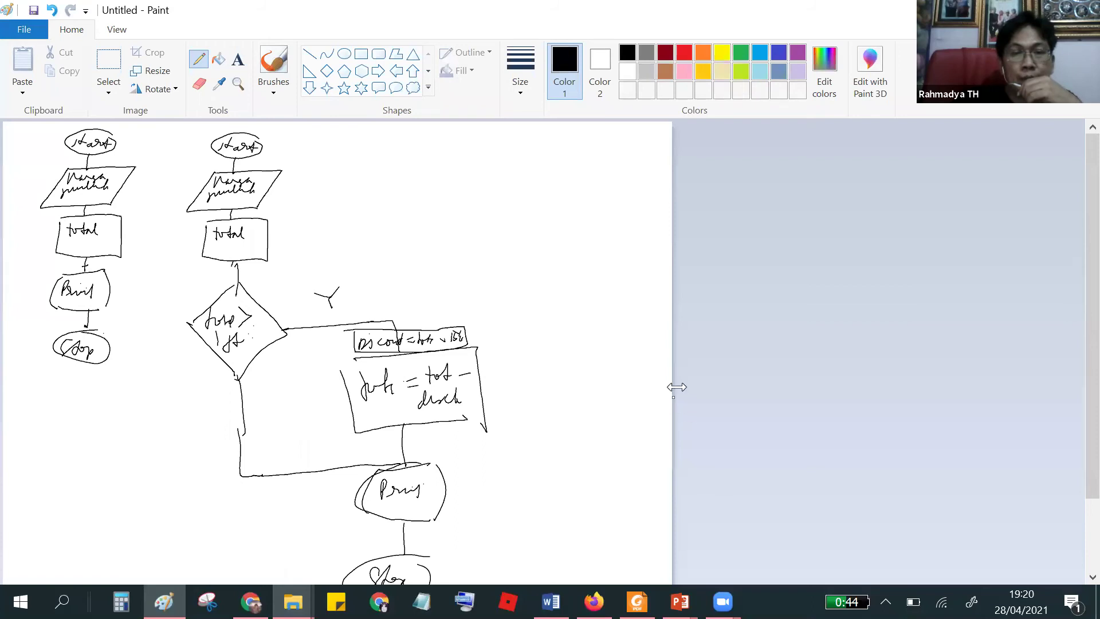
drag(674, 392, 1049, 388)
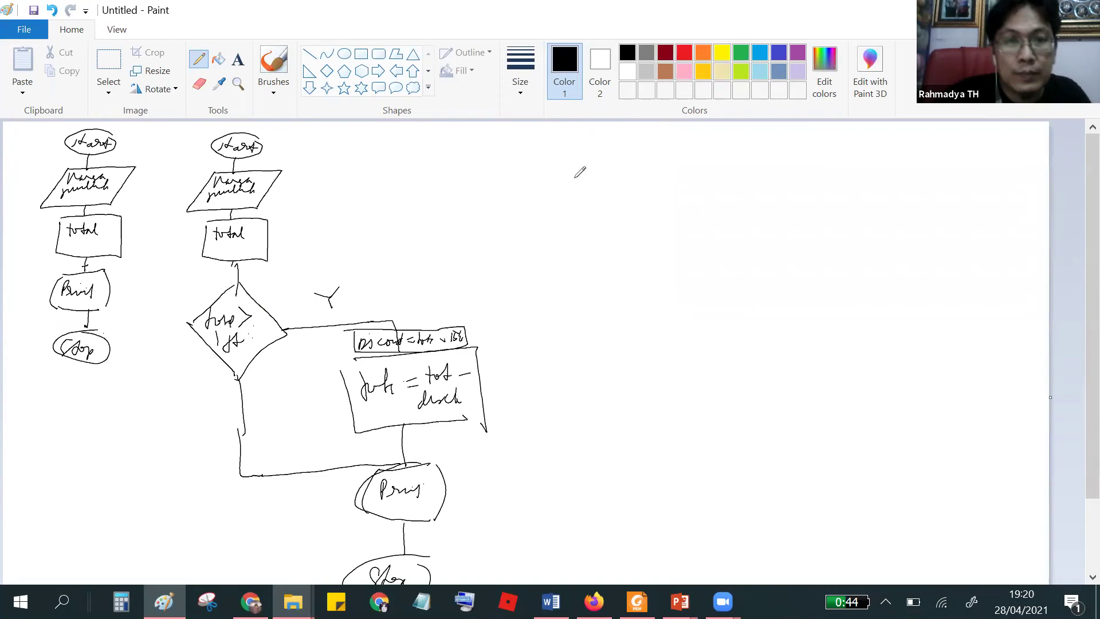
Step: Draw a filled start dot with a downward arrow by hand in the empty area beside the sketched flowcharts
scroll(580, 171, up, 1)
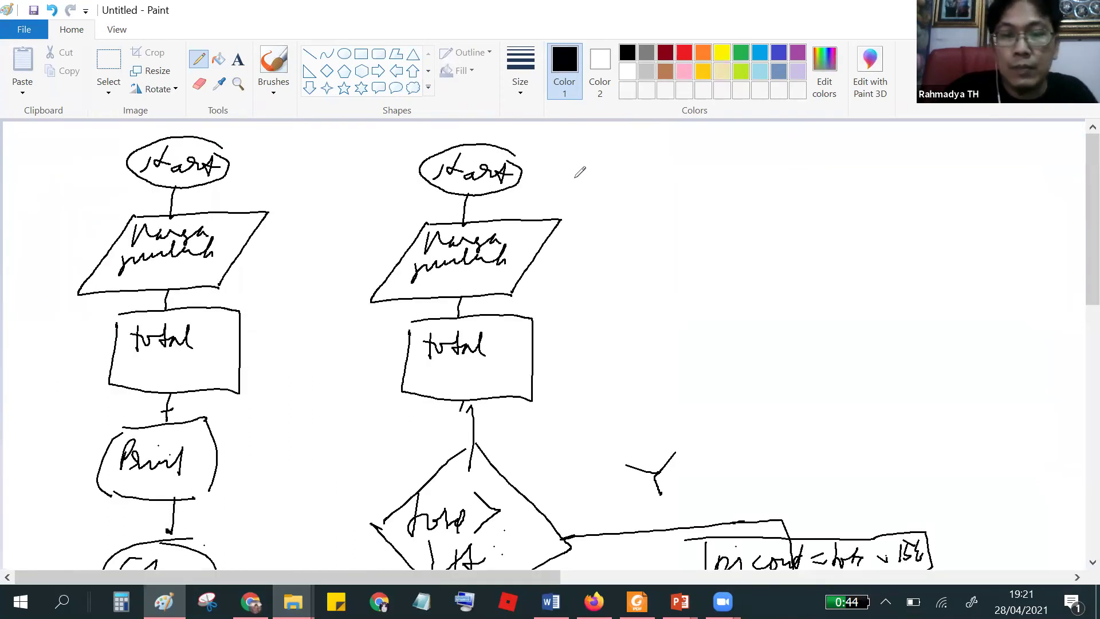
click(951, 582)
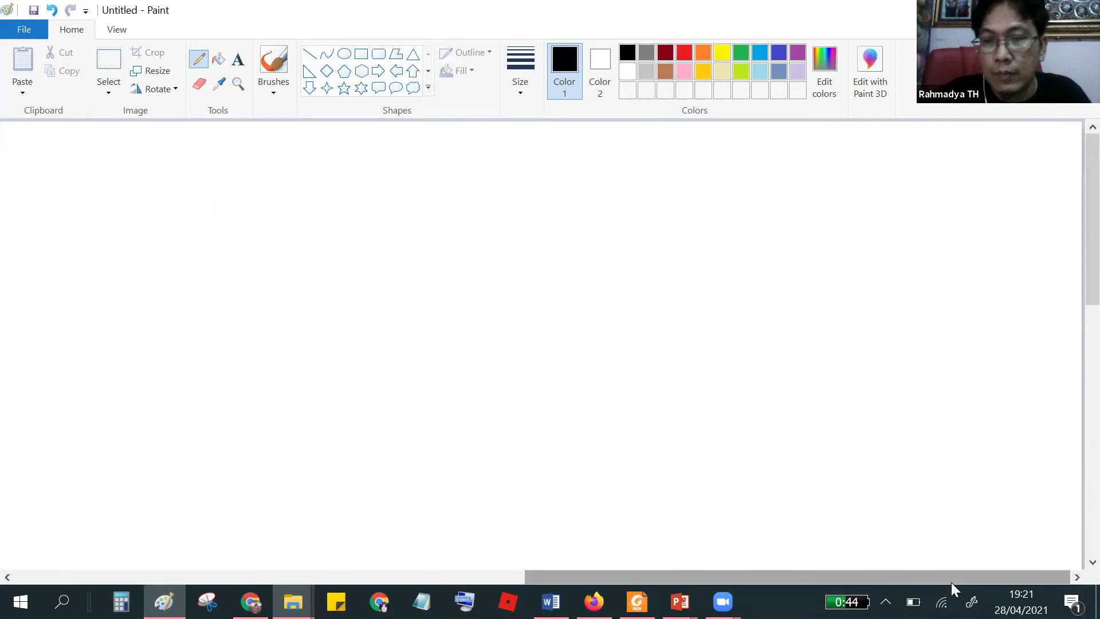
mouse_move(562, 583)
mouse_down()
mouse_move(365, 581)
mouse_move(425, 573)
mouse_move(308, 553)
mouse_up()
scroll(307, 553, right, 3)
mouse_move(549, 163)
mouse_down()
mouse_move(545, 240)
mouse_move(554, 233)
mouse_up()
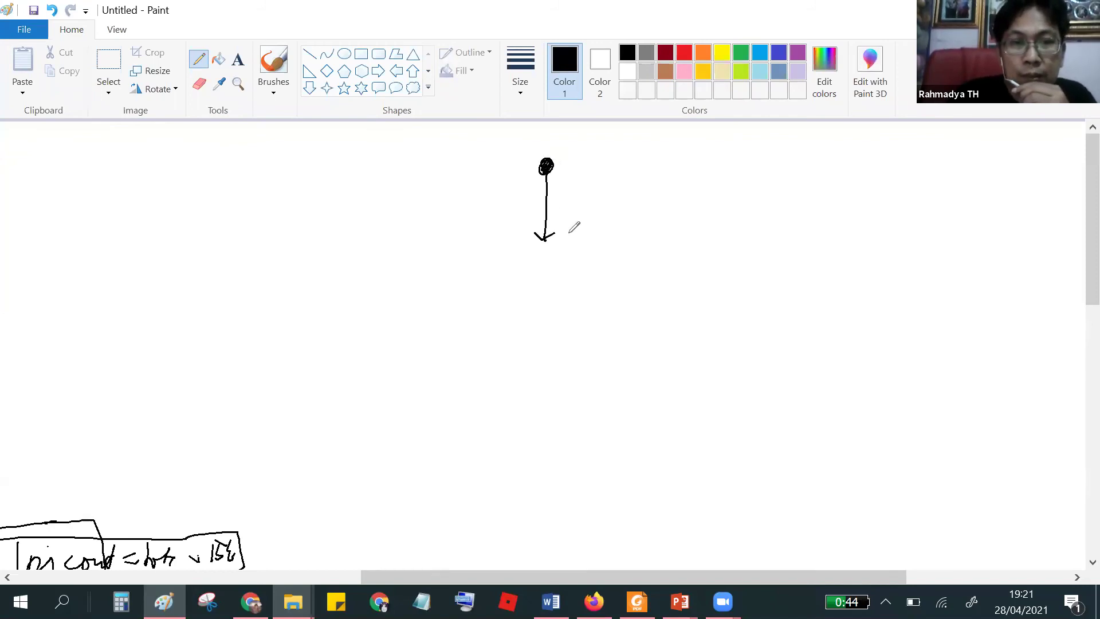
Step: Draw a rounded activity box by hand under the start arrow and write input Harga inside it
drag(644, 242, 520, 240)
mouse_move(450, 270)
mouse_down()
mouse_move(463, 292)
mouse_move(662, 291)
mouse_move(646, 243)
mouse_up()
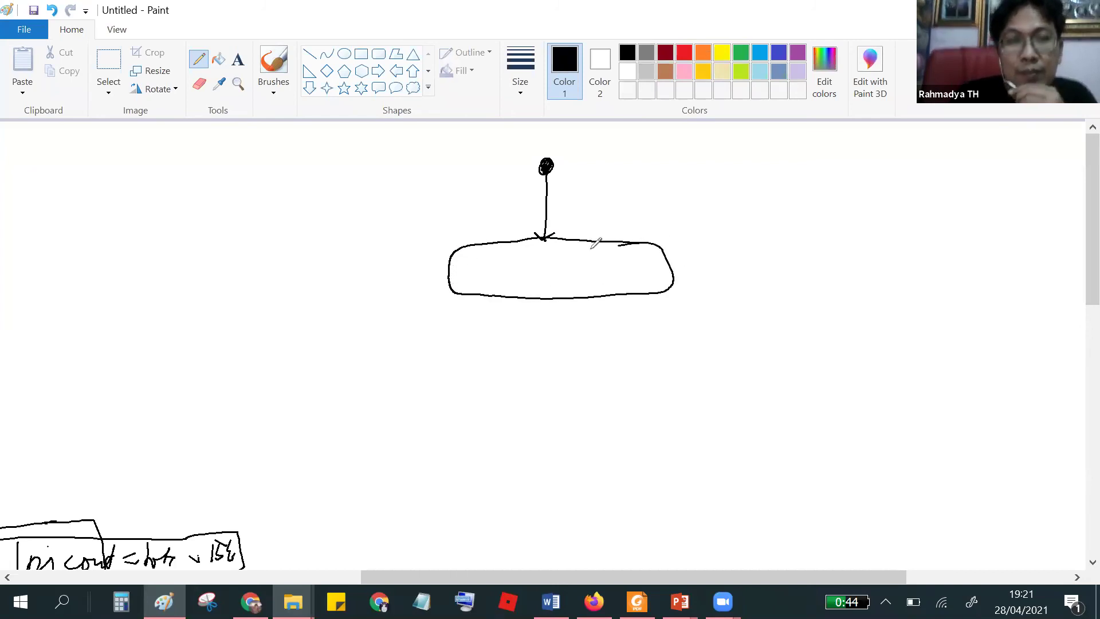
mouse_move(464, 261)
mouse_down()
mouse_move(607, 258)
mouse_move(626, 246)
mouse_up()
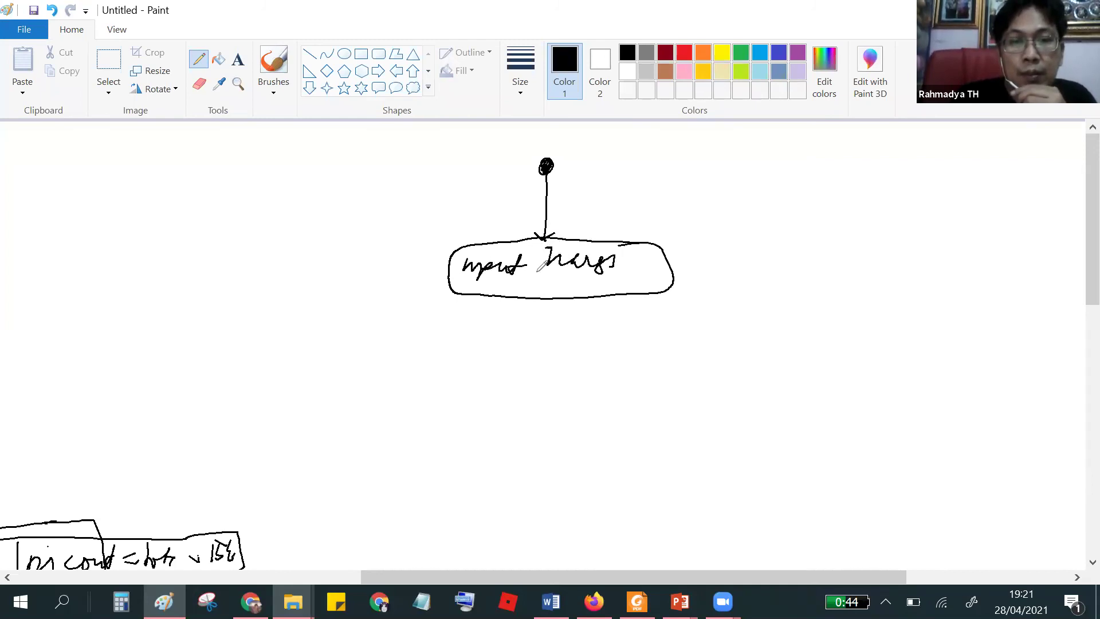
Step: Add input jumlah inside the first activity box by hand and draw an arrow down to a second rounded box reading hitung total
mouse_move(487, 276)
mouse_down()
mouse_move(526, 281)
mouse_move(554, 269)
mouse_move(583, 284)
mouse_move(626, 281)
mouse_up()
drag(547, 299, 547, 342)
mouse_move(659, 343)
mouse_down()
mouse_move(523, 339)
mouse_move(471, 373)
mouse_move(619, 387)
mouse_move(658, 344)
mouse_up()
mouse_move(487, 345)
mouse_down()
mouse_move(482, 367)
mouse_move(519, 360)
mouse_move(541, 376)
mouse_move(570, 355)
mouse_move(624, 358)
mouse_move(622, 374)
mouse_up()
scroll(640, 344, down, 3)
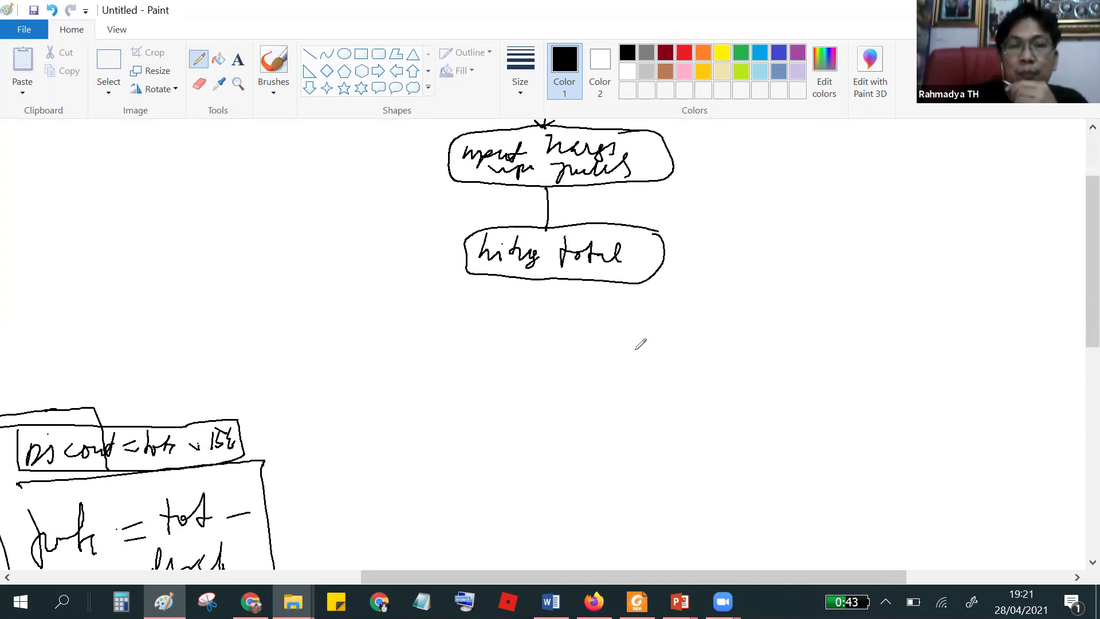
drag(551, 220, 561, 214)
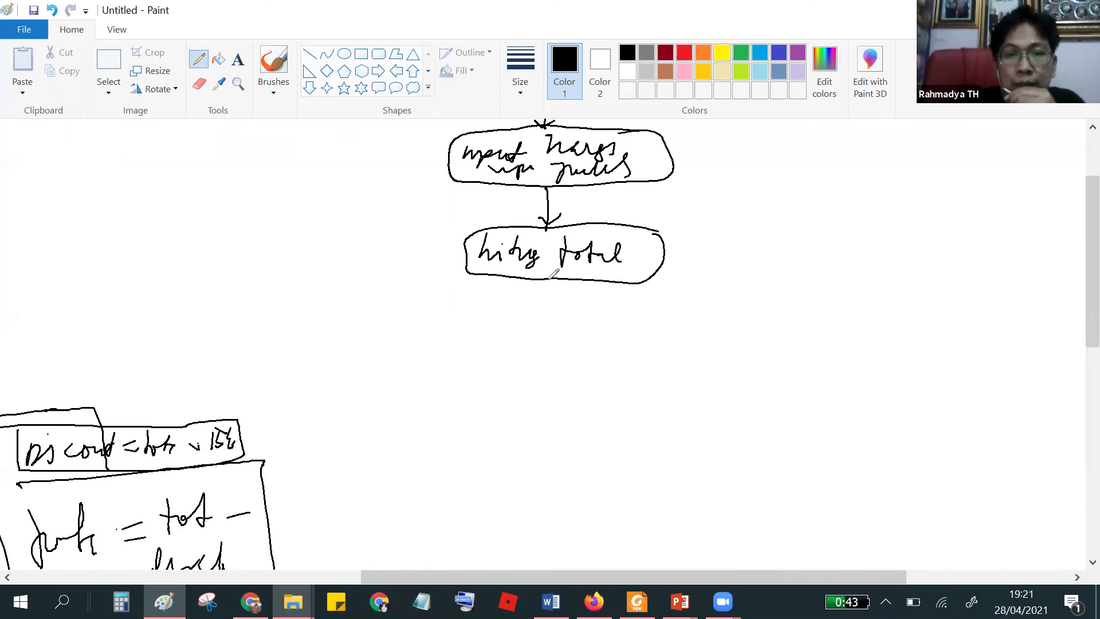
Step: Draw a decision diamond under hitung total with a downward line and a [total > 1jt] side branch through boxes reading diskon and total = tot - disc
mouse_move(549, 281)
mouse_down()
mouse_move(552, 332)
mouse_move(527, 366)
mouse_up()
mouse_move(552, 331)
mouse_down()
mouse_move(573, 360)
mouse_move(553, 381)
mouse_move(527, 365)
mouse_move(728, 357)
mouse_up()
drag(552, 382, 549, 488)
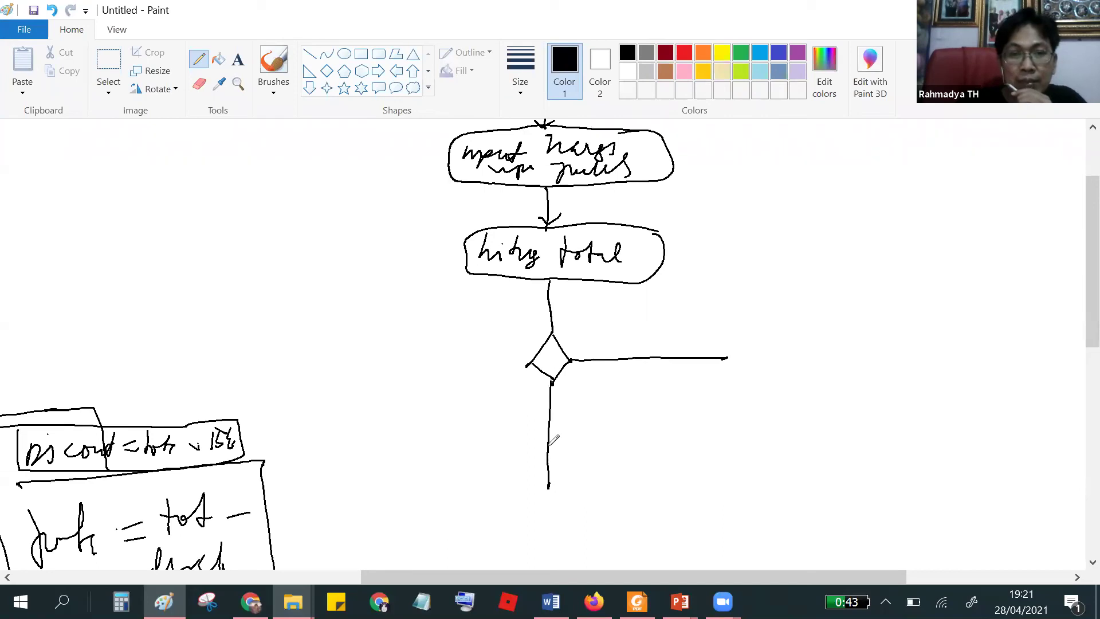
mouse_move(604, 323)
mouse_down()
mouse_move(595, 346)
mouse_move(630, 325)
mouse_move(660, 332)
mouse_move(705, 314)
mouse_move(719, 332)
mouse_move(742, 312)
mouse_move(740, 328)
mouse_move(795, 355)
mouse_move(792, 379)
mouse_move(856, 376)
mouse_move(793, 407)
mouse_move(726, 378)
mouse_move(760, 400)
mouse_move(815, 392)
mouse_move(796, 435)
mouse_move(910, 429)
mouse_up()
mouse_move(729, 437)
mouse_down()
mouse_move(849, 488)
mouse_move(913, 429)
mouse_move(766, 459)
mouse_move(808, 457)
mouse_move(829, 472)
mouse_move(917, 465)
mouse_move(876, 458)
mouse_up()
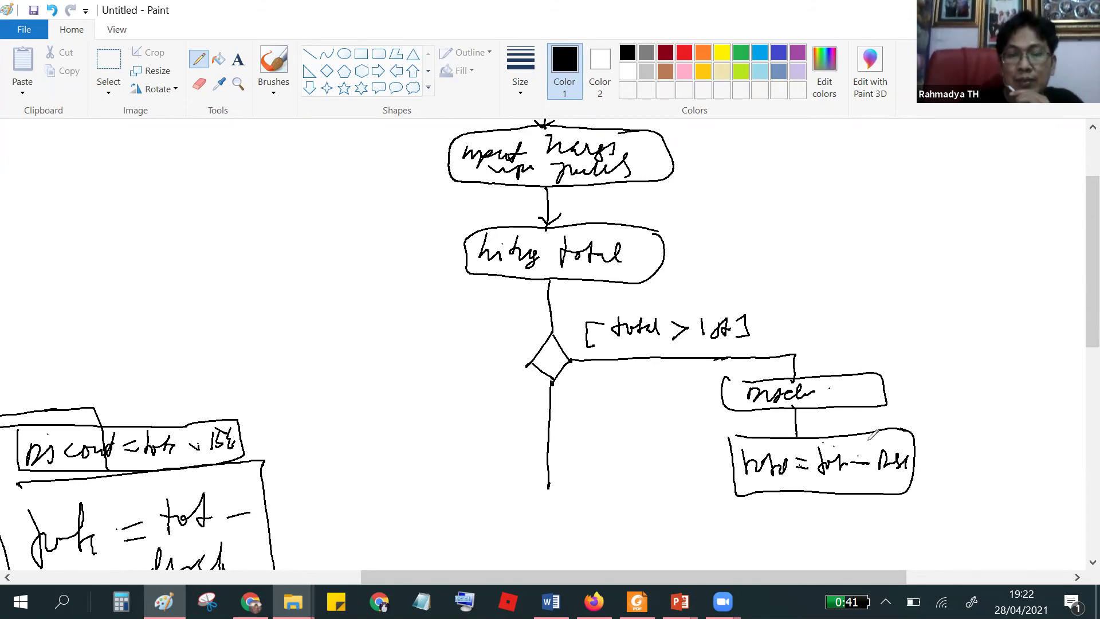
Step: Join both branches by hand at a rounded cetak box and draw a circled end dot connected beneath it
scroll(899, 429, down, 6)
scroll(894, 421, up, 2)
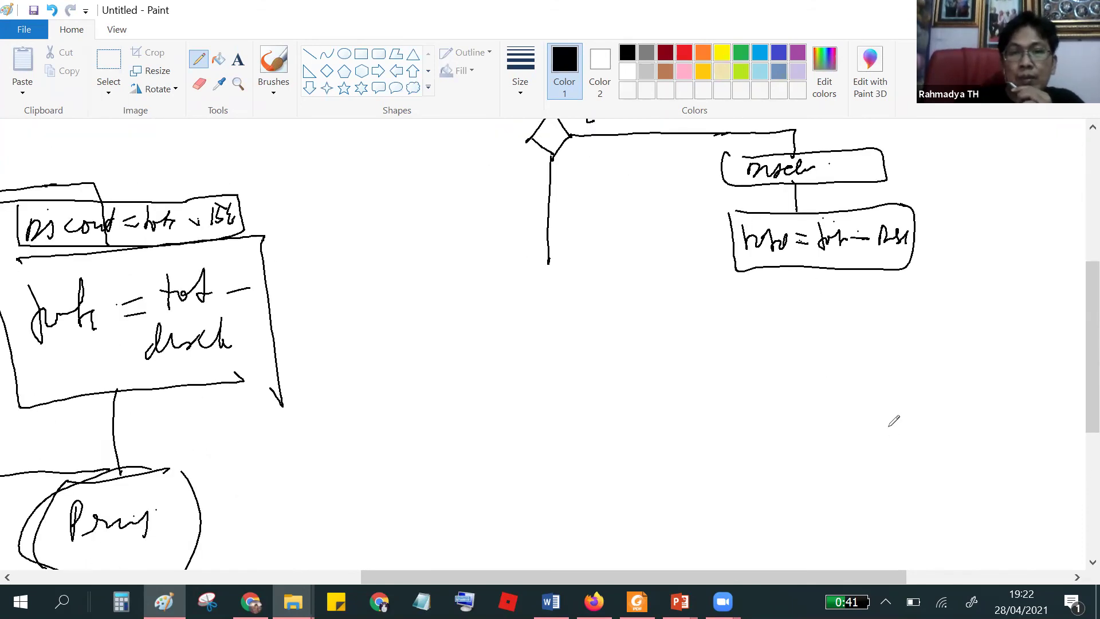
mouse_move(797, 269)
mouse_down()
mouse_move(802, 313)
mouse_move(626, 336)
mouse_up()
click(621, 311)
drag(541, 250, 554, 282)
mouse_move(605, 313)
mouse_down()
mouse_move(490, 316)
mouse_move(630, 343)
mouse_move(601, 311)
mouse_up()
mouse_move(511, 327)
mouse_down()
mouse_move(570, 324)
mouse_move(579, 344)
mouse_move(554, 399)
mouse_move(555, 383)
mouse_up()
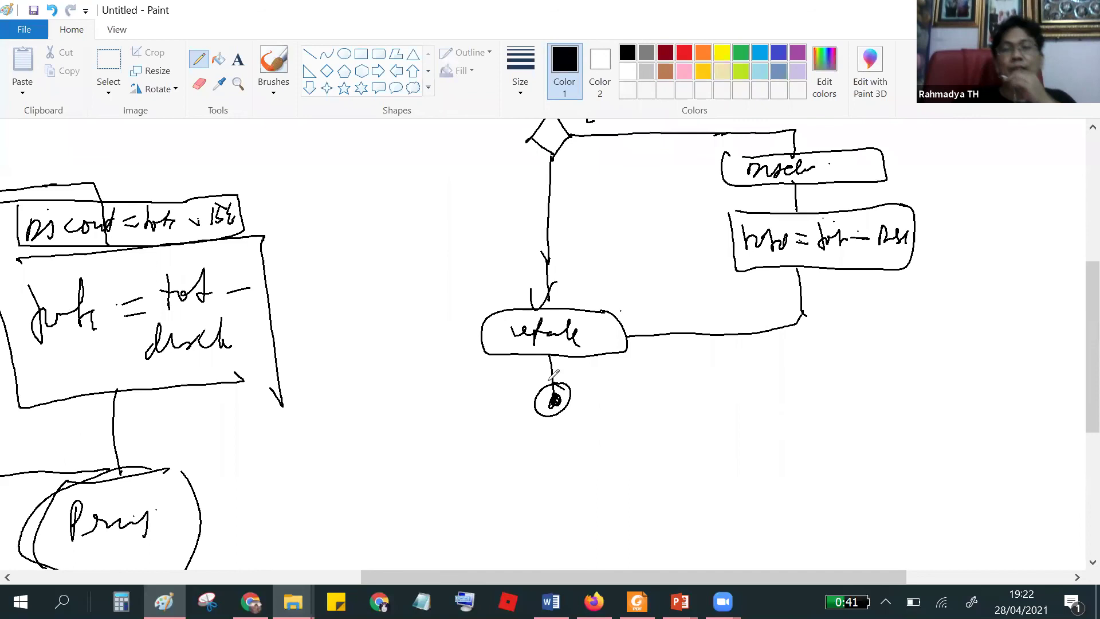
Step: Review the hand-drawn activity diagram from the start dot through the decision and discount branch to the end node
scroll(550, 375, up, 4)
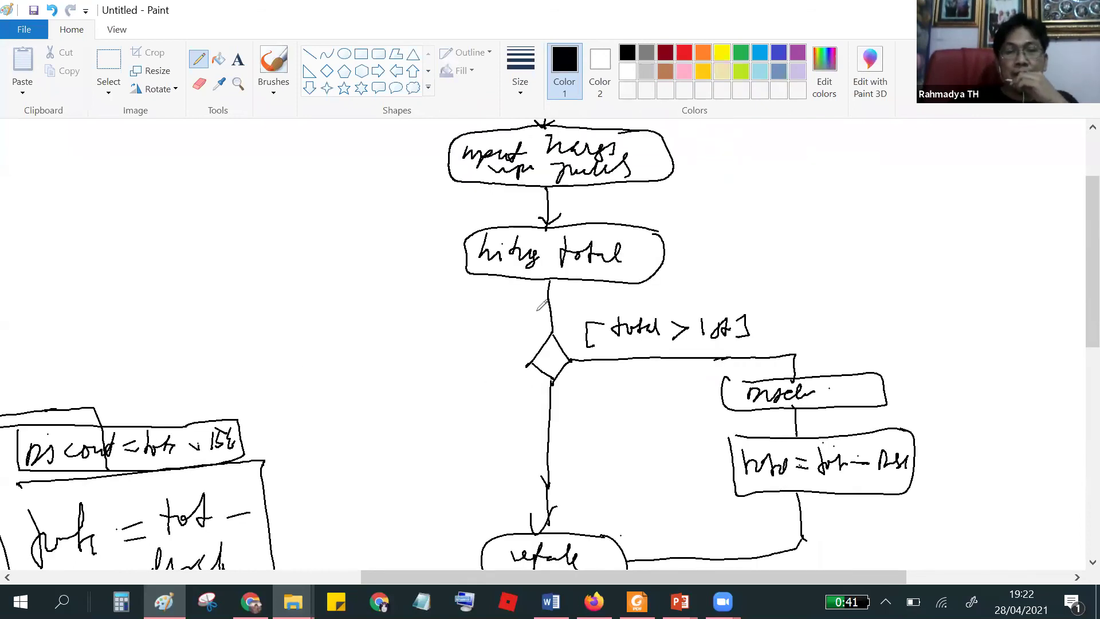
scroll(622, 354, up, 2)
scroll(623, 354, down, 6)
scroll(640, 362, up, 4)
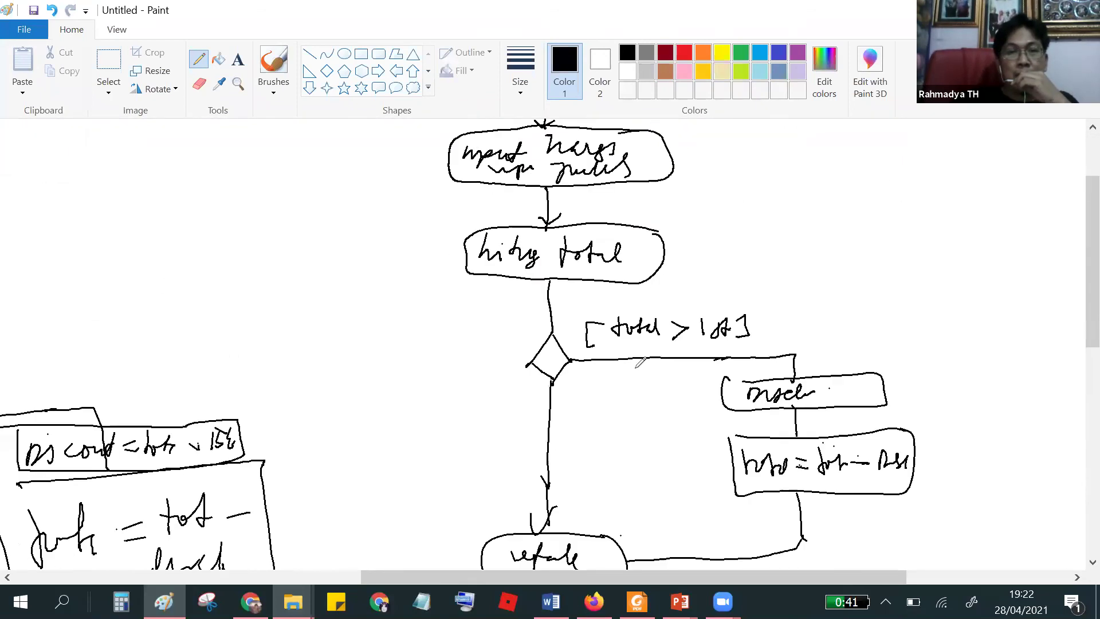
scroll(578, 295, up, 2)
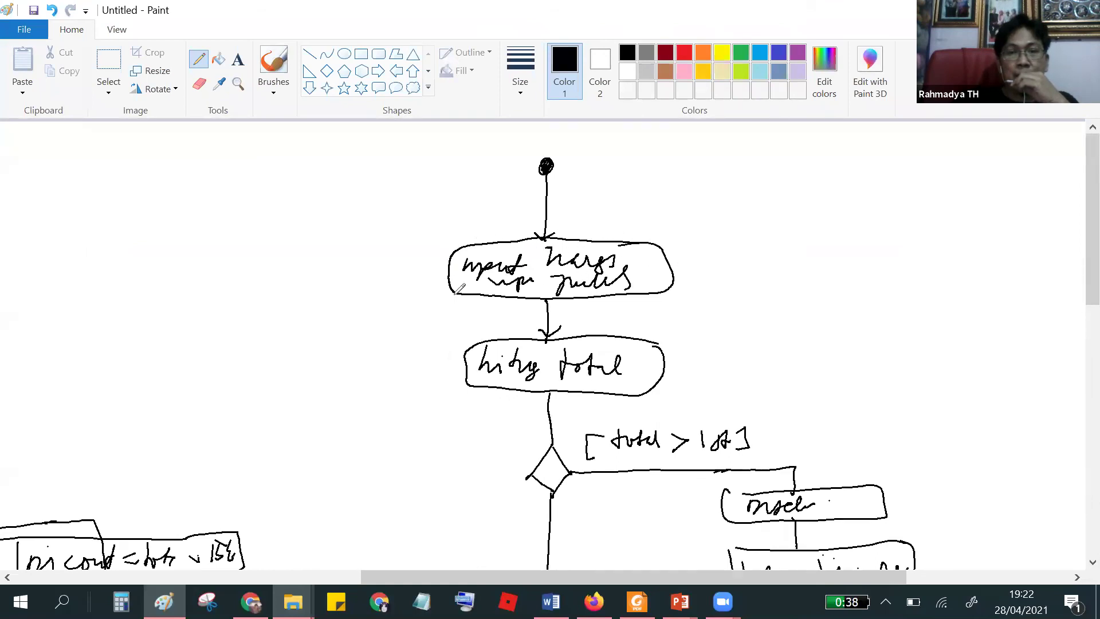
scroll(663, 265, down, 2)
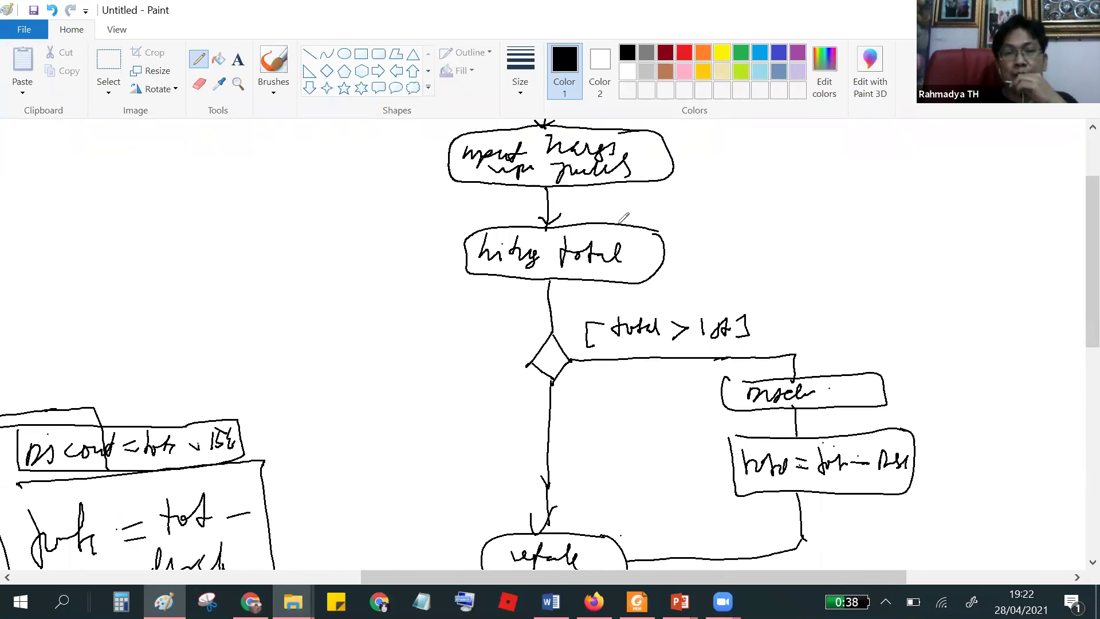
scroll(615, 287, down, 4)
scroll(602, 260, up, 4)
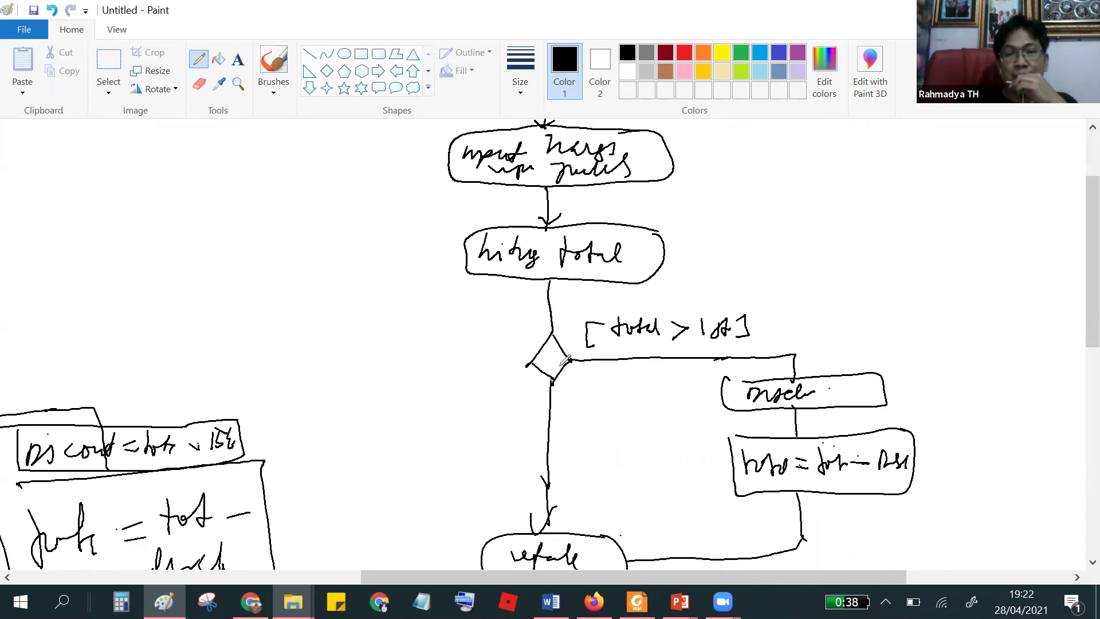
scroll(556, 490, down, 4)
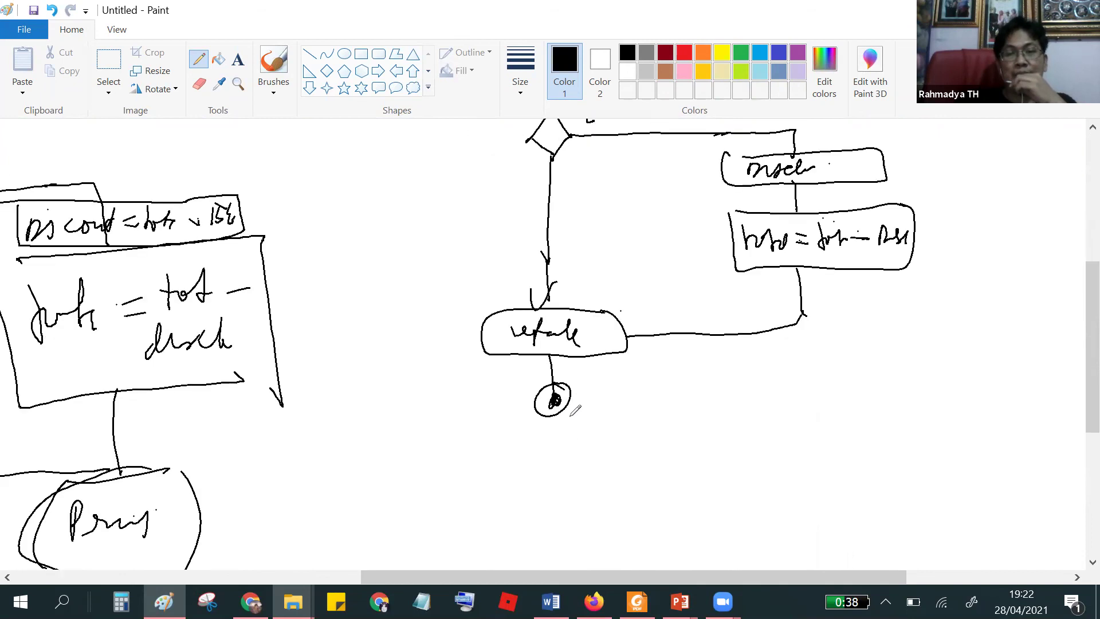
scroll(566, 324, up, 4)
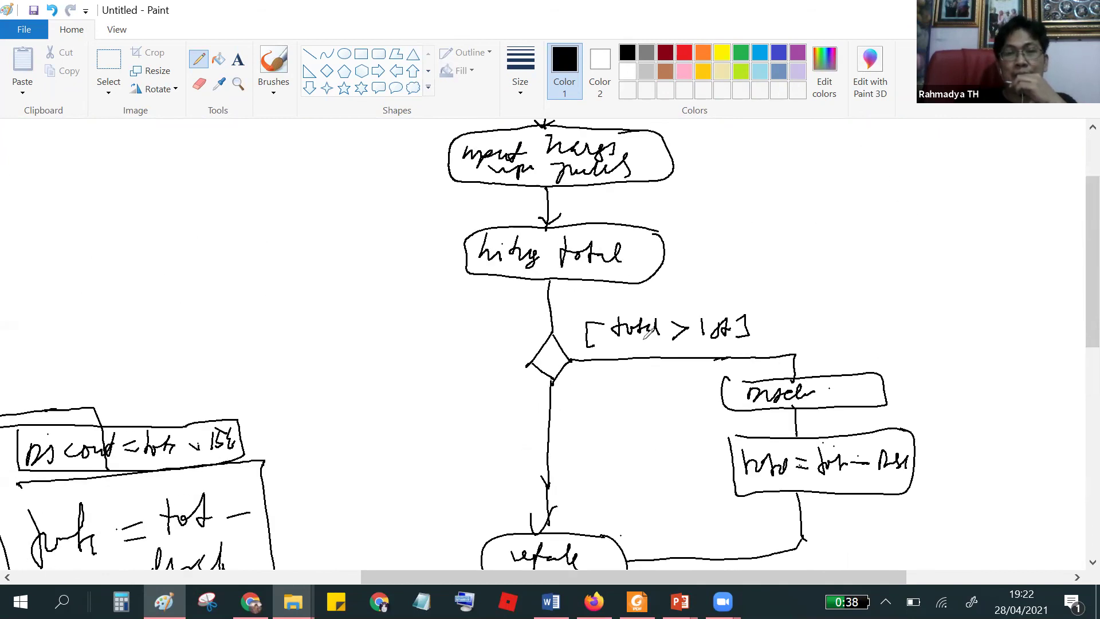
scroll(646, 333, down, 2)
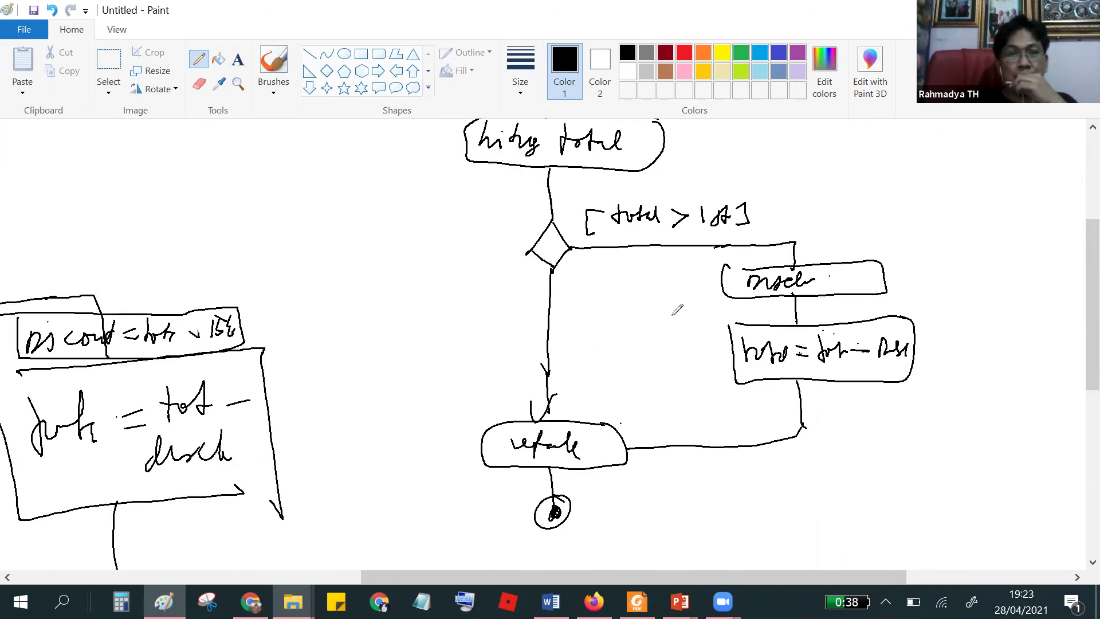